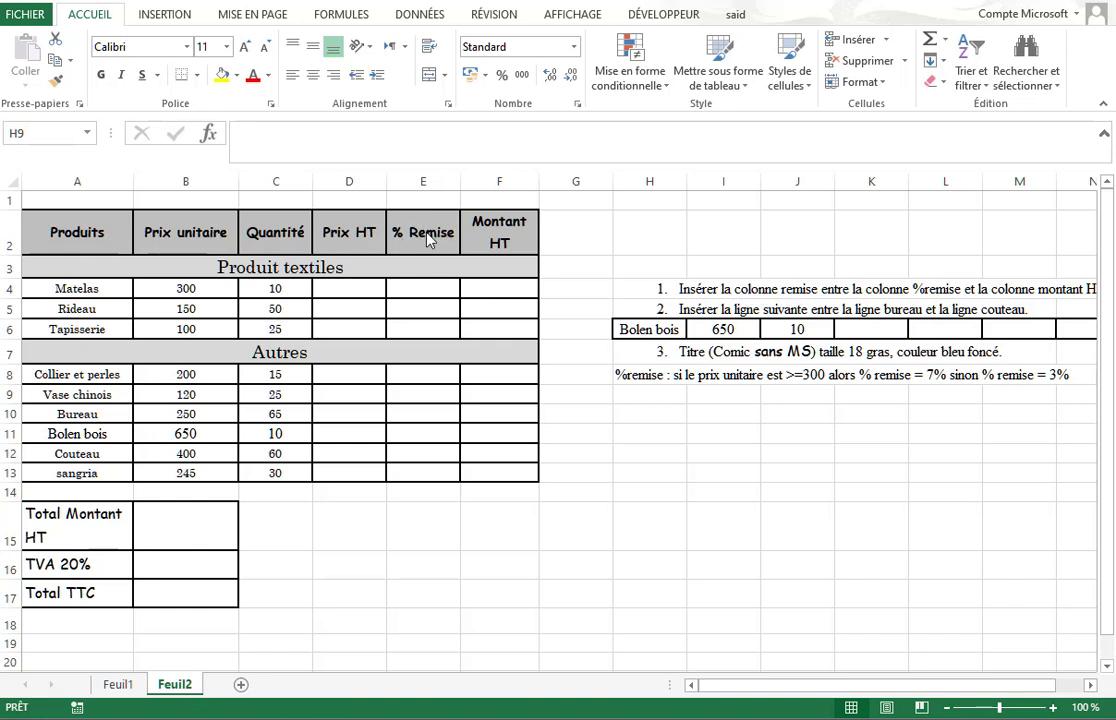
- Insert an empty column between the % Remise and Montant HT columns
left_click(495, 186)
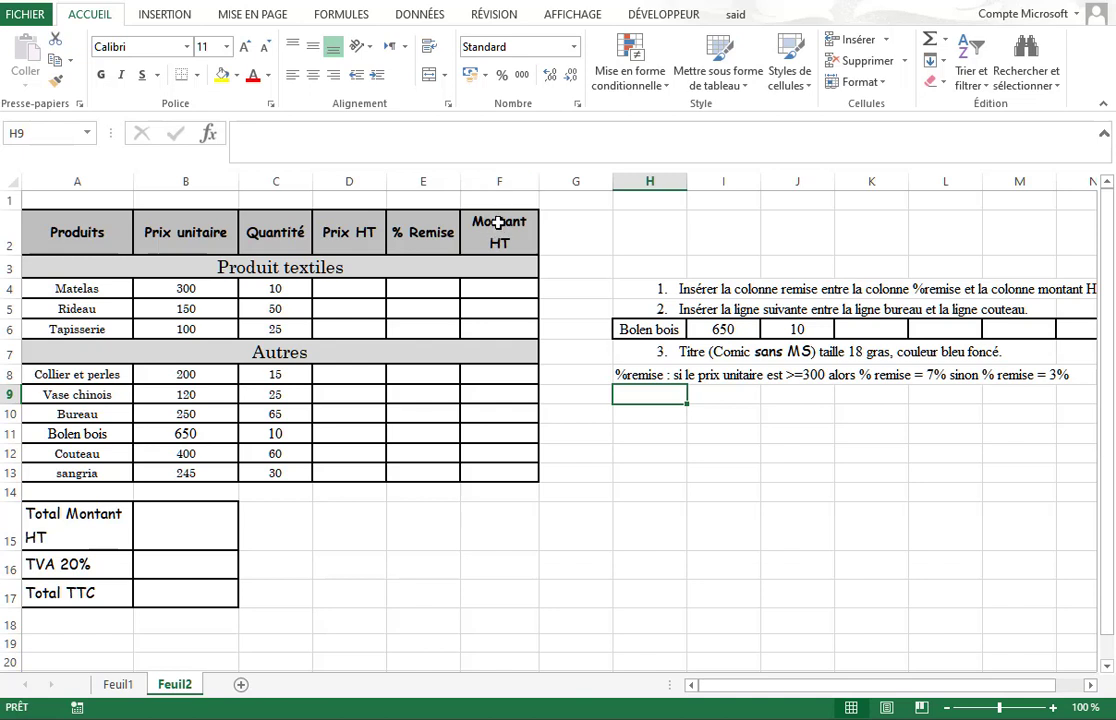
left_click(501, 182)
right_click(501, 182)
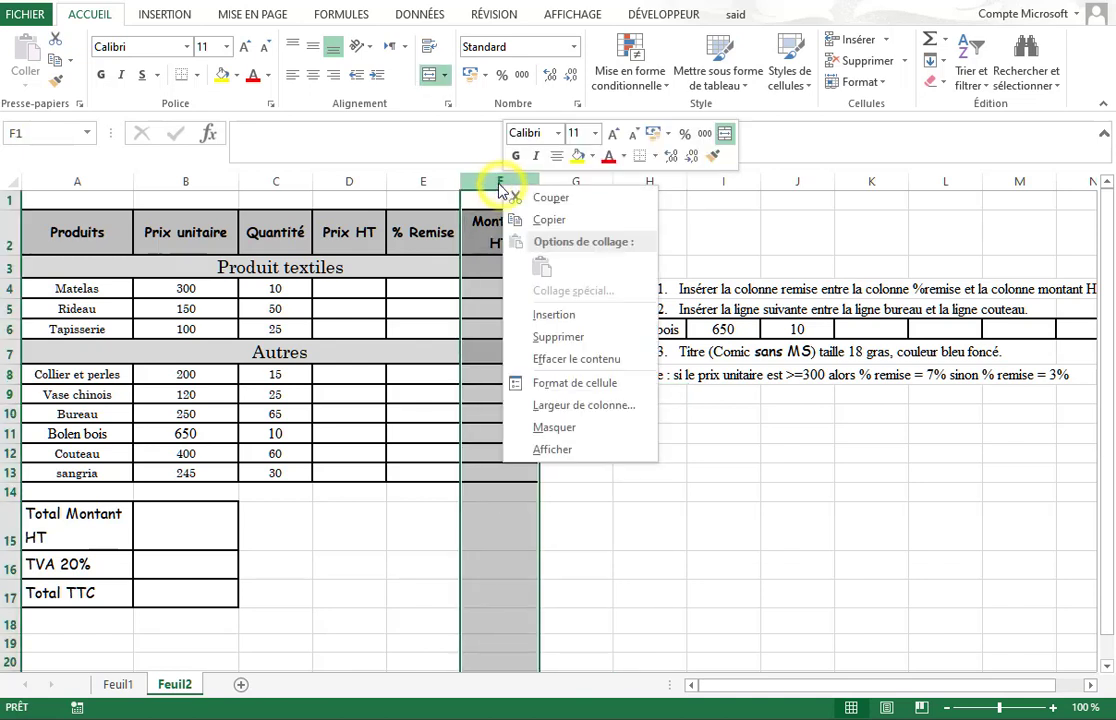
left_click(553, 317)
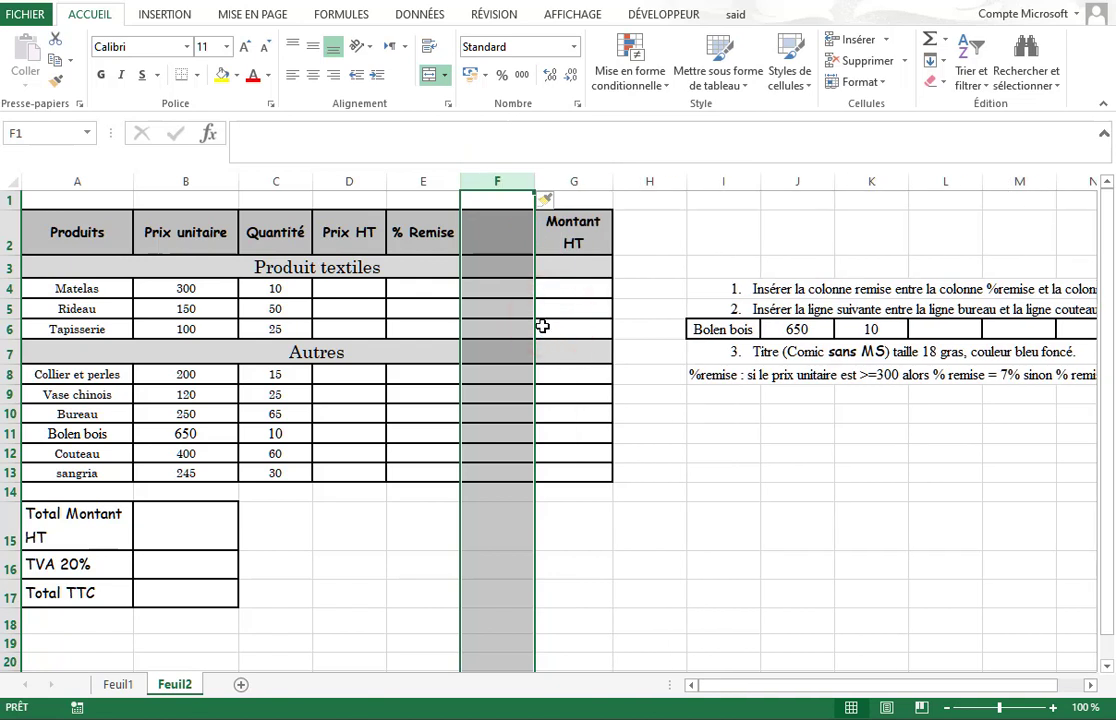
- Copy the word Remise from the % Remise header and put it in header cell F2 of the new column
left_click(488, 239)
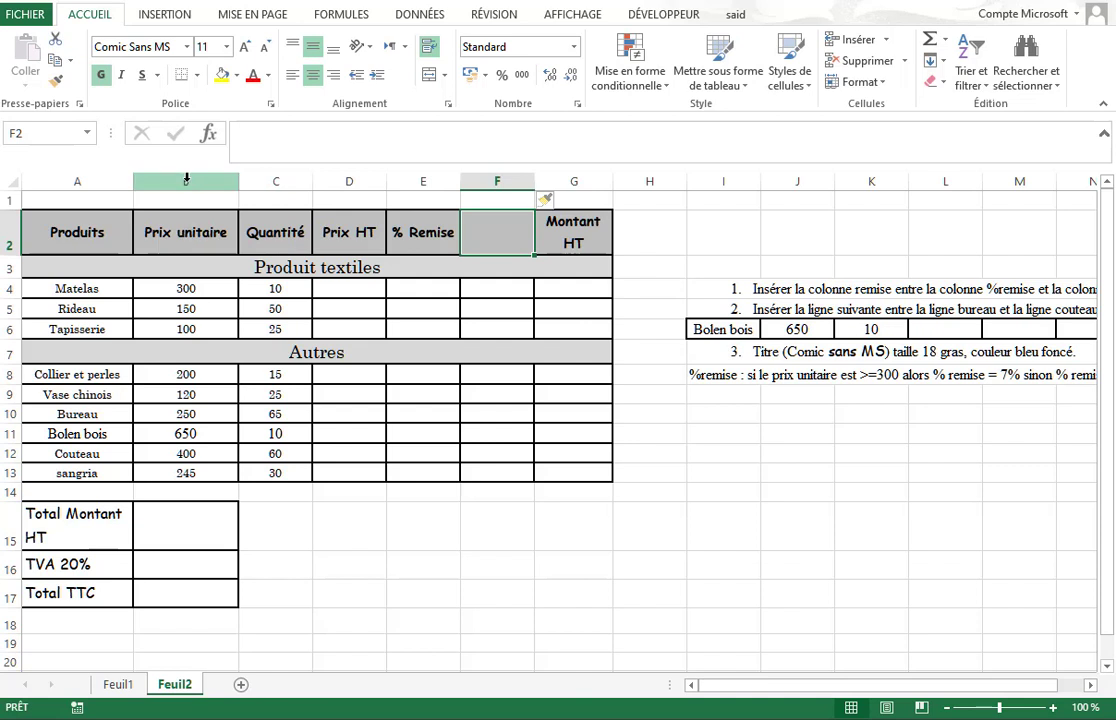
left_click(491, 241)
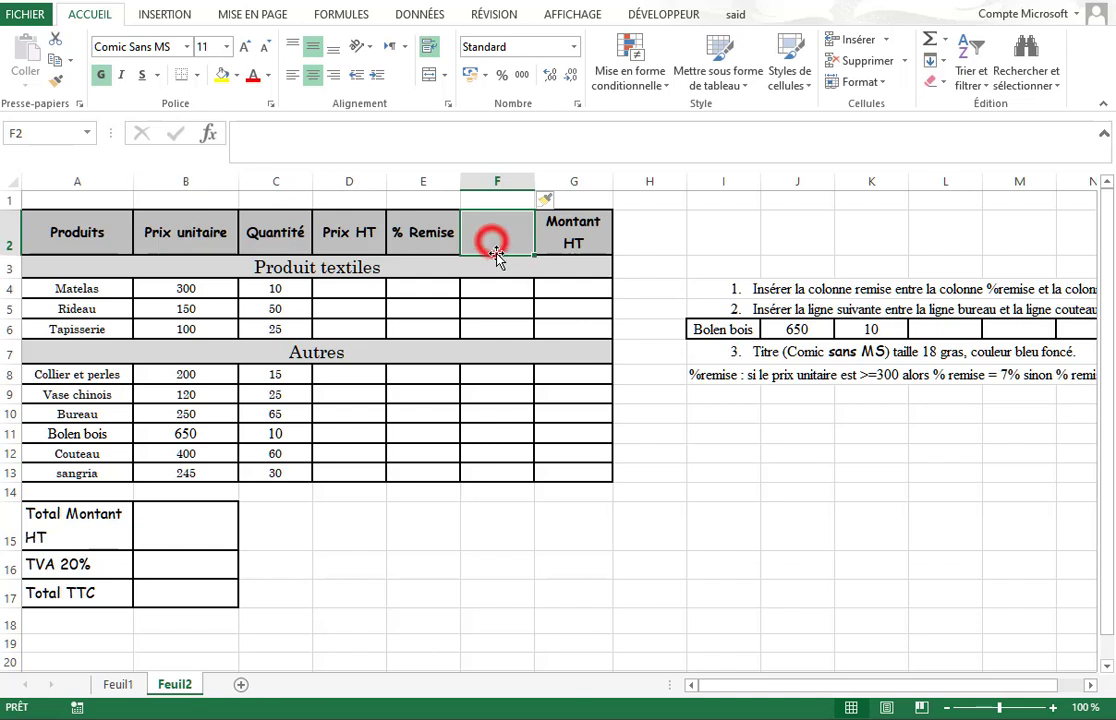
left_click(436, 234)
left_click_drag(301, 142, 256, 143)
key("ctrl+c")
left_click(488, 242)
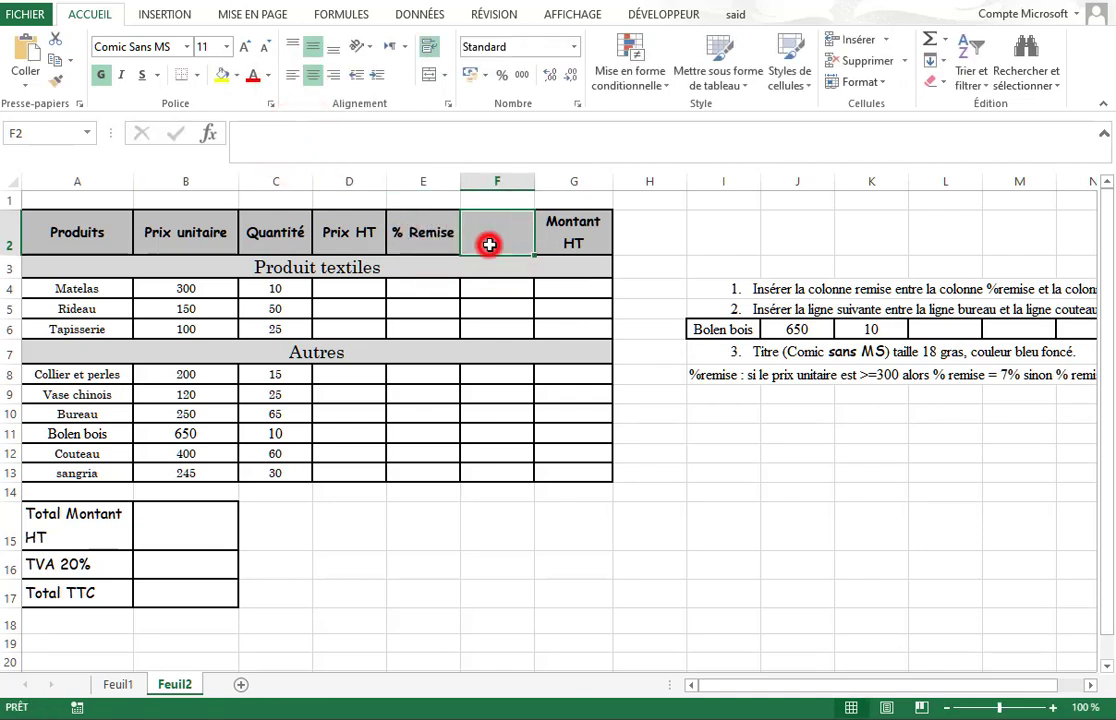
key("ctrl+v")
left_click(575, 238)
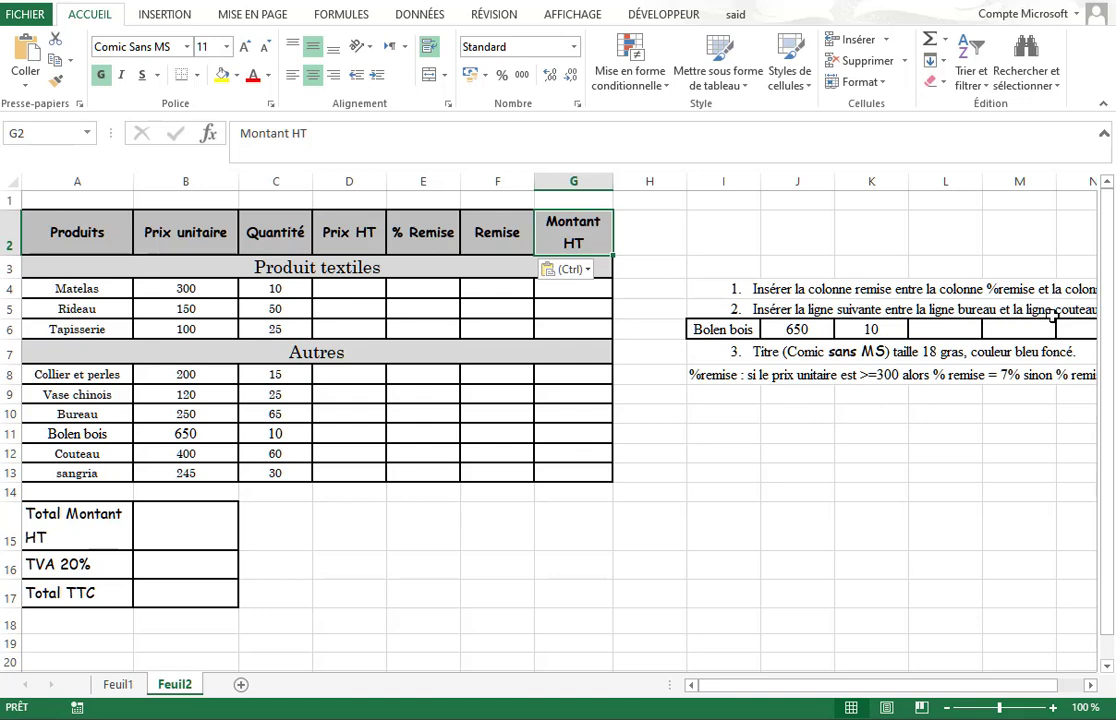
left_click_drag(710, 329, 844, 326)
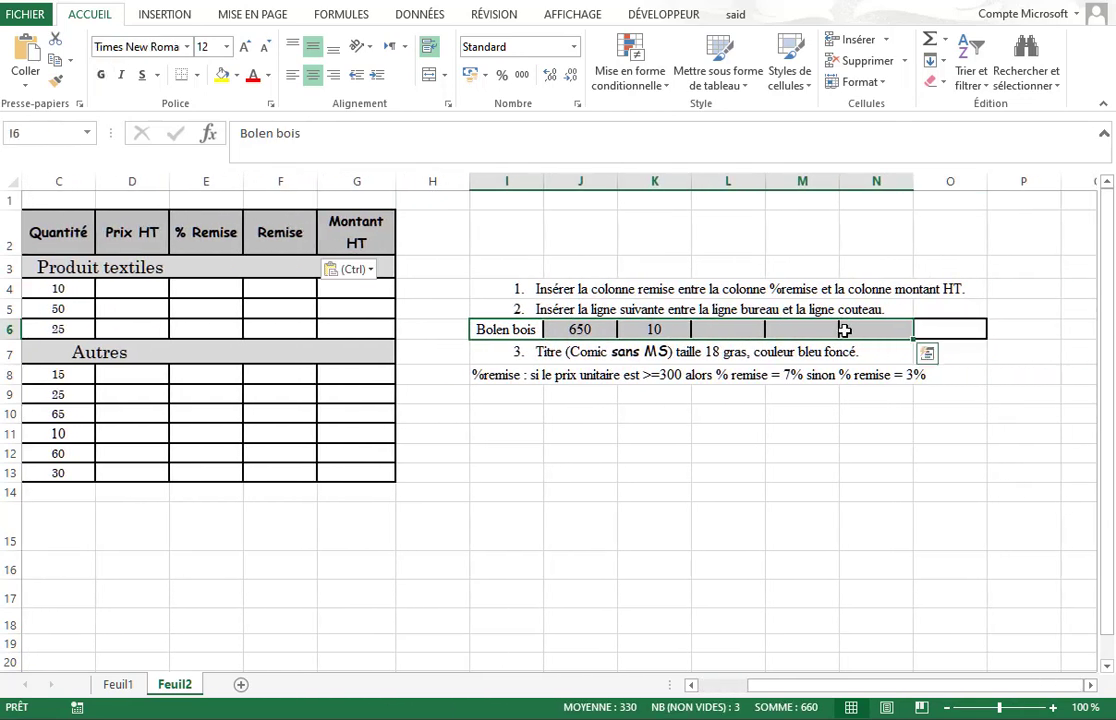
right_click(625, 330)
left_click(686, 370)
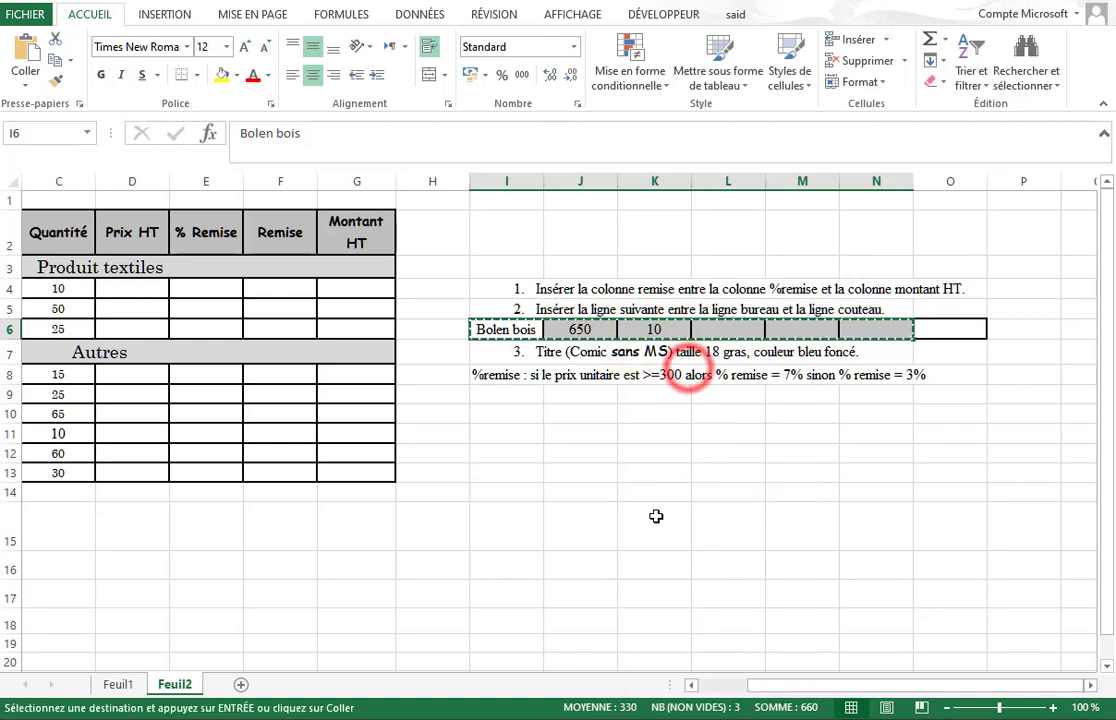
left_click(491, 541)
left_click_drag(317, 576, 25, 595)
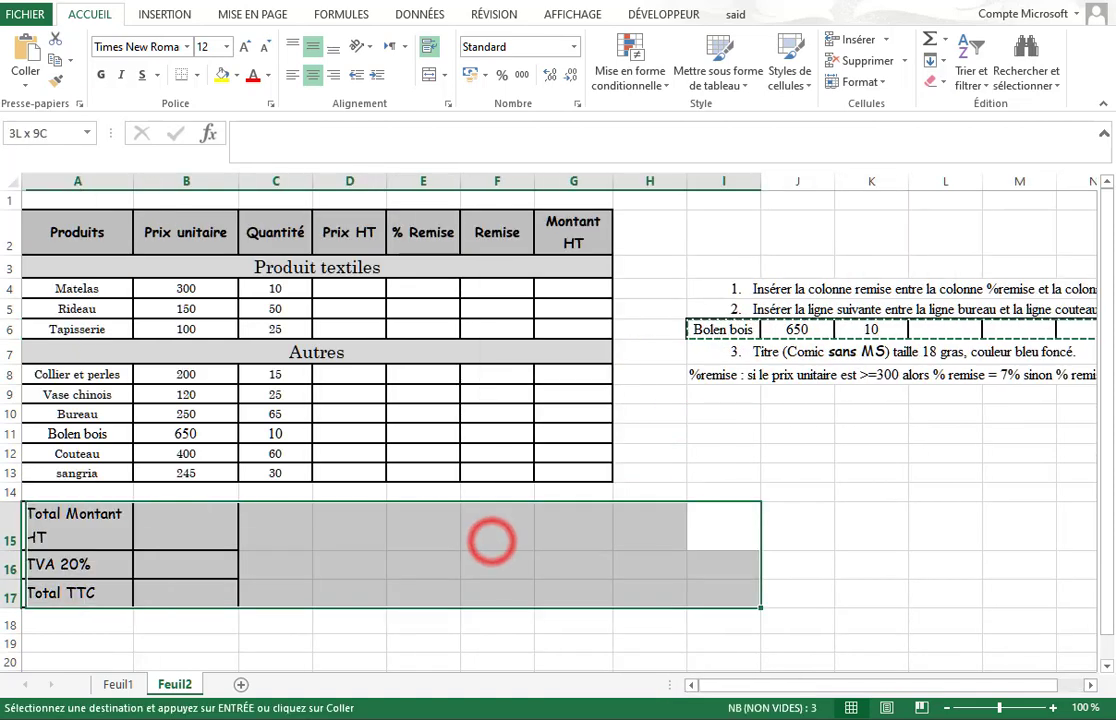
left_click(95, 431)
left_click(90, 414)
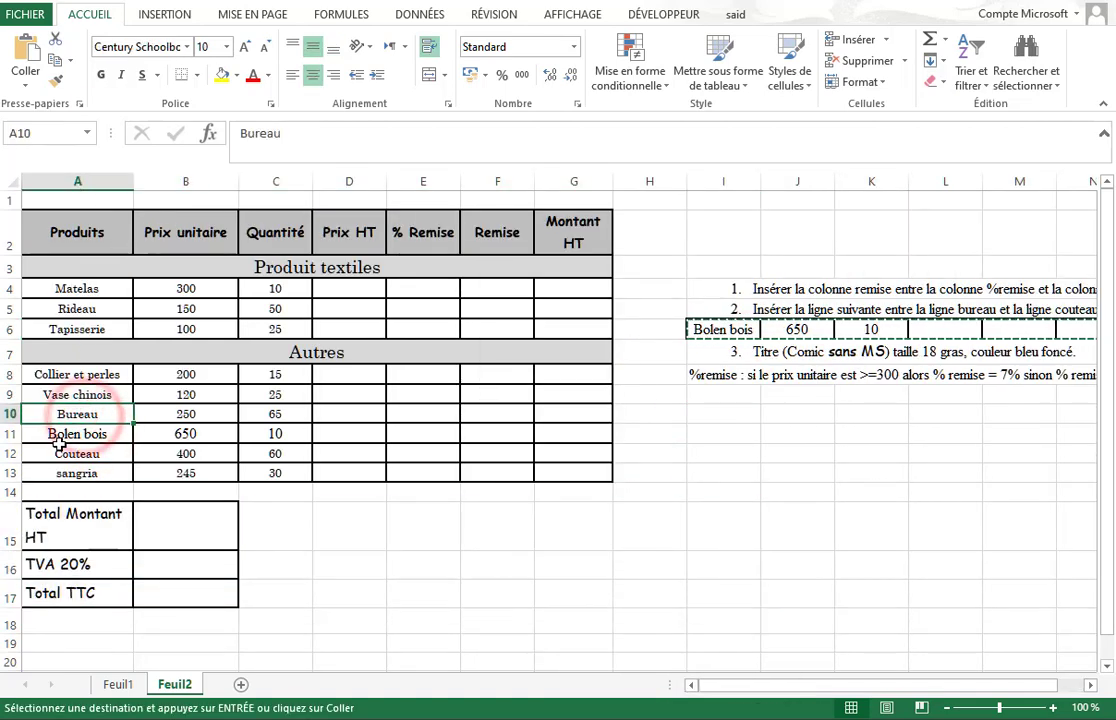
left_click(60, 453)
left_click(60, 433)
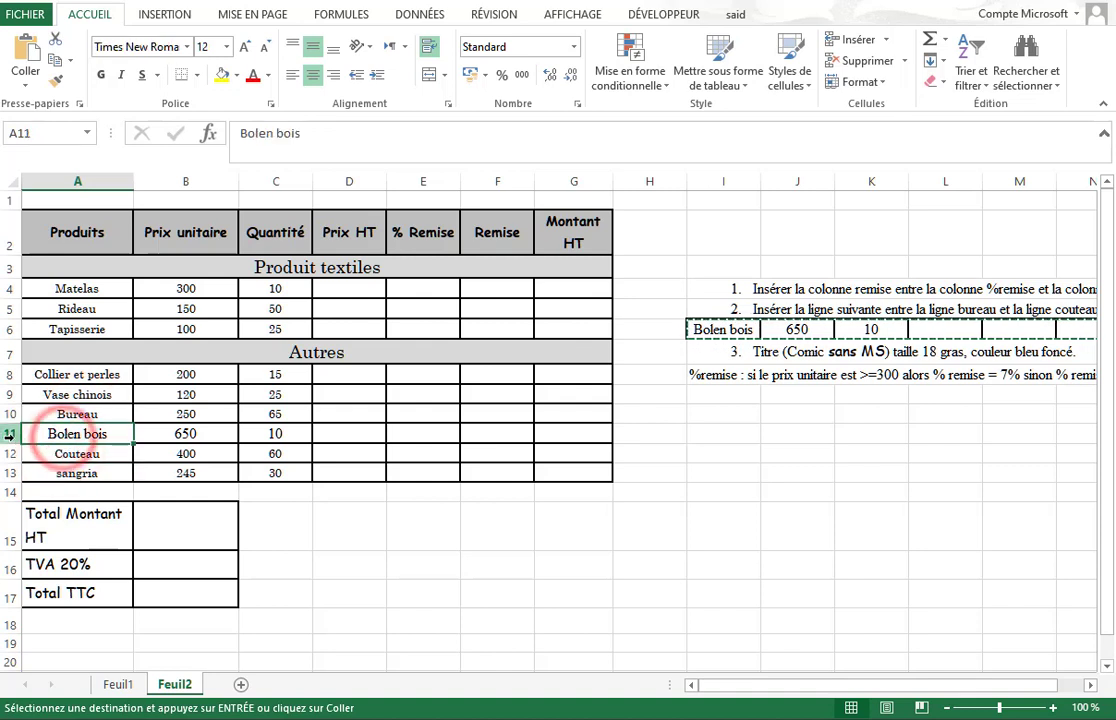
- Delete the existing Bolen bois row between Bureau and Couteau
left_click(14, 435)
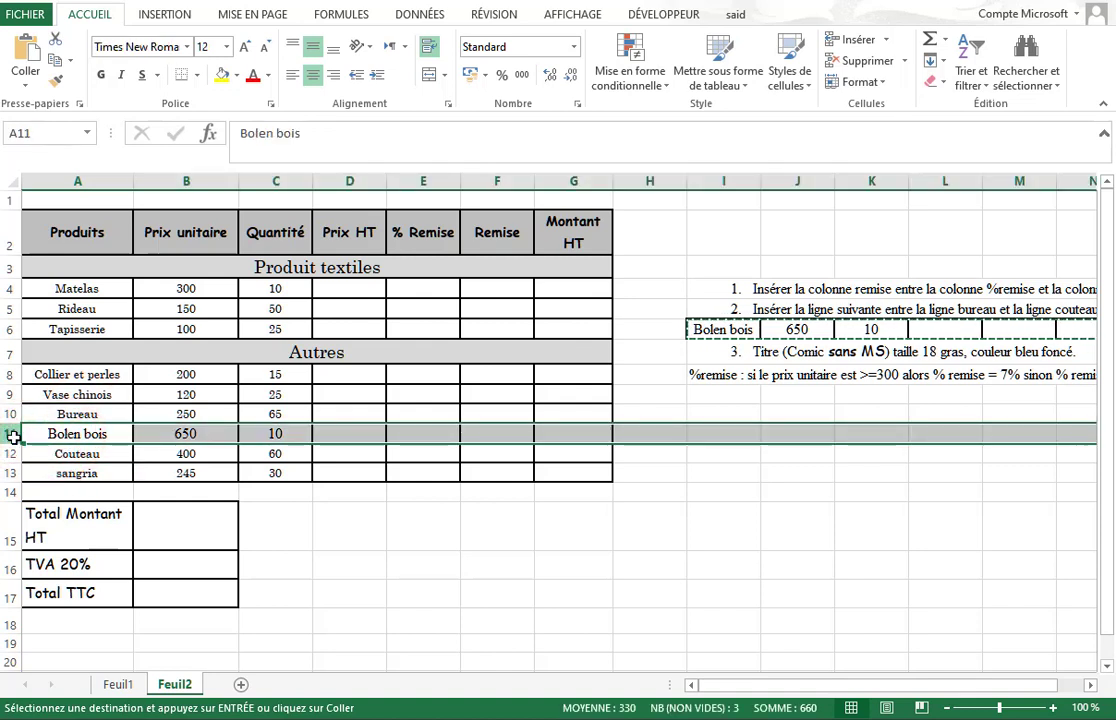
right_click(8, 433)
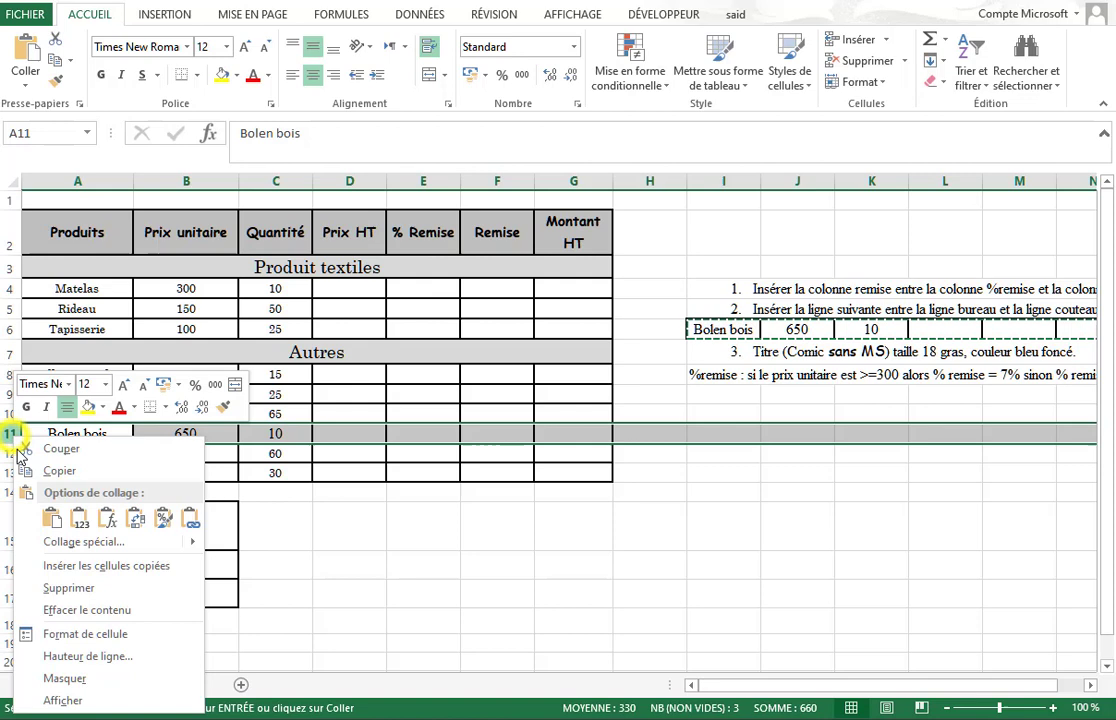
left_click(62, 587)
left_click(62, 414)
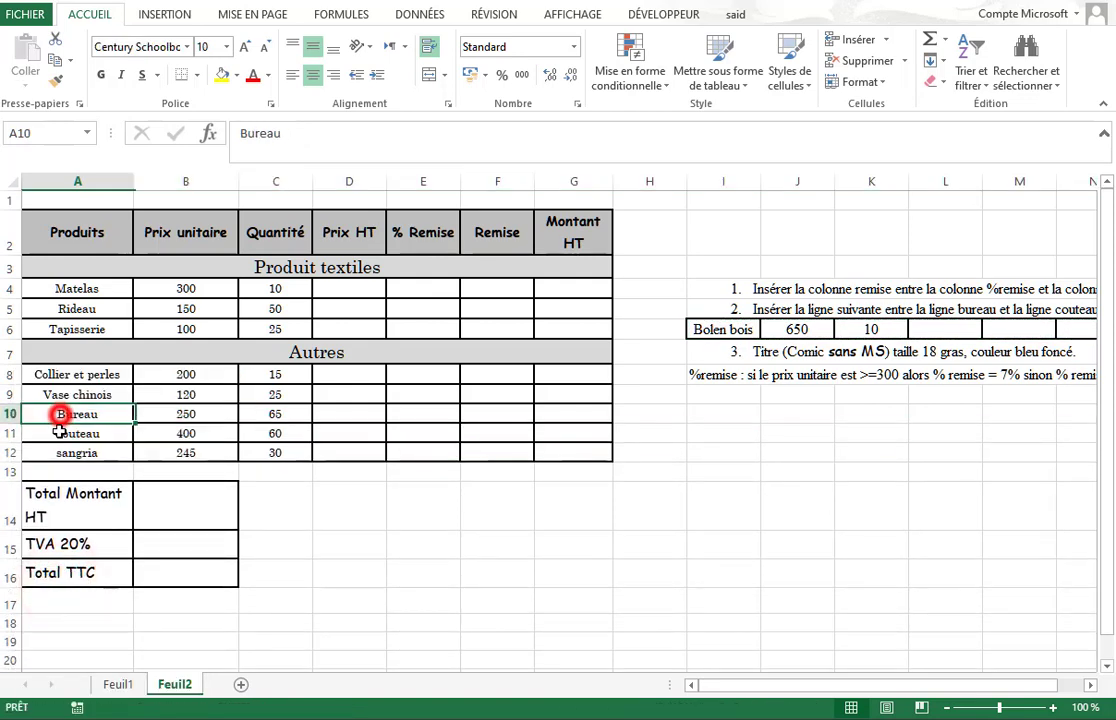
left_click(62, 433)
- Copy the Bolen bois cells I6:N6 and try inserting them at the Couteau row, shifting the existing cells down
left_click_drag(723, 330, 1055, 335)
right_click(1055, 332)
left_click(1104, 371)
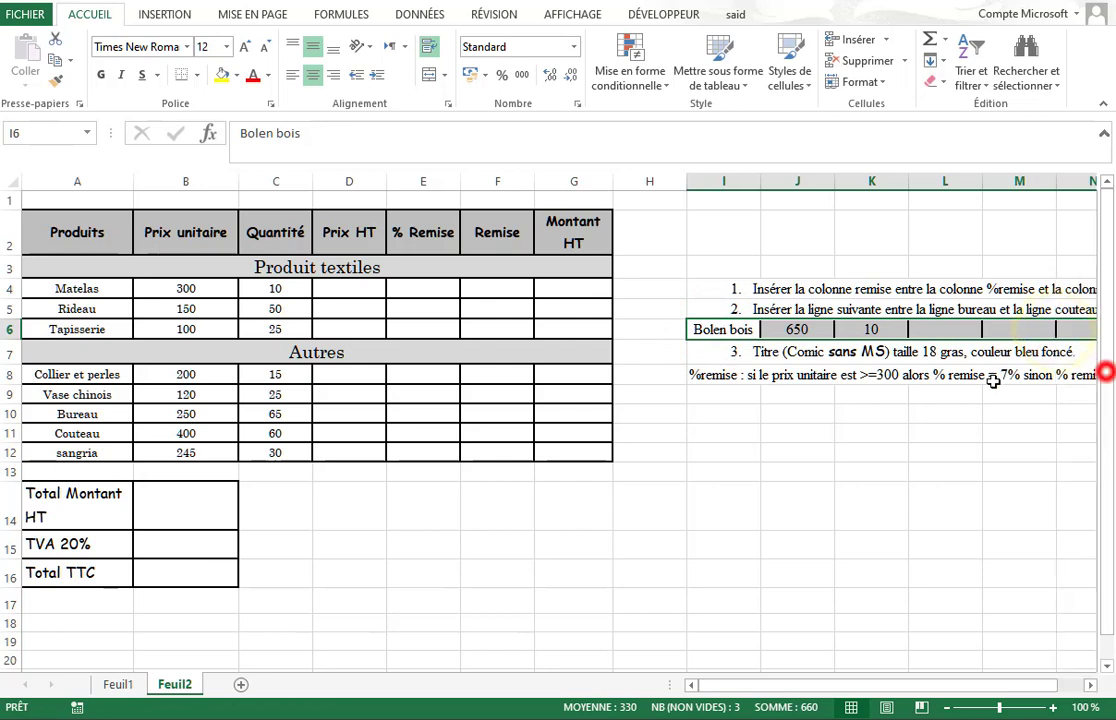
right_click(8, 433)
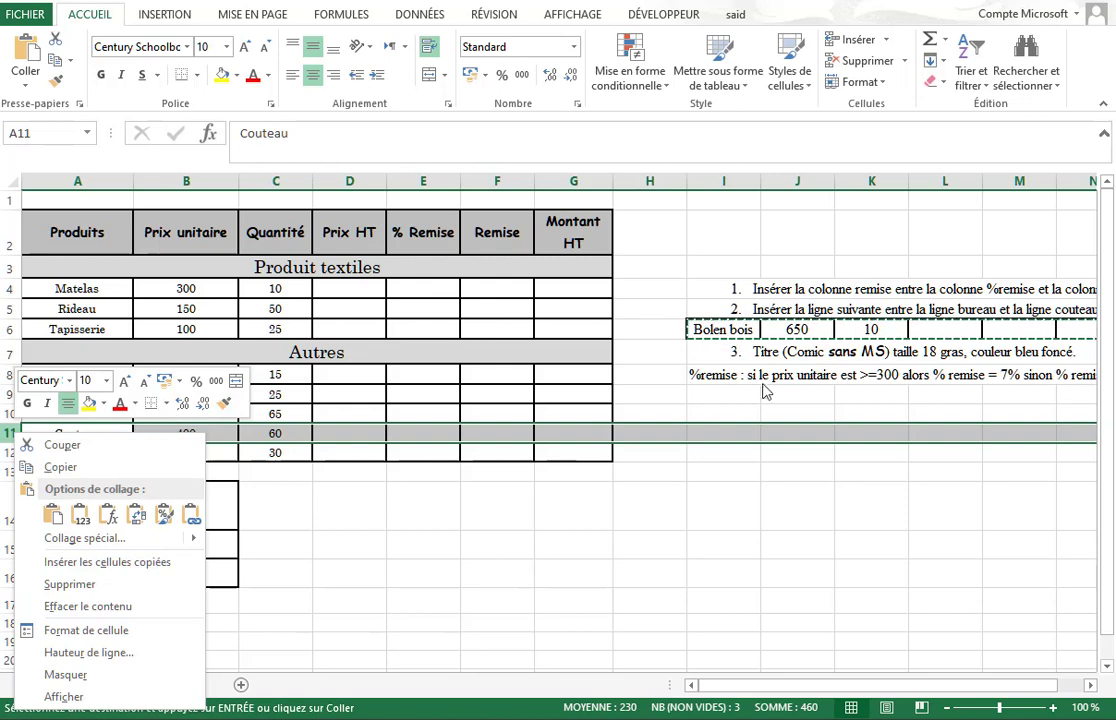
left_click(70, 563)
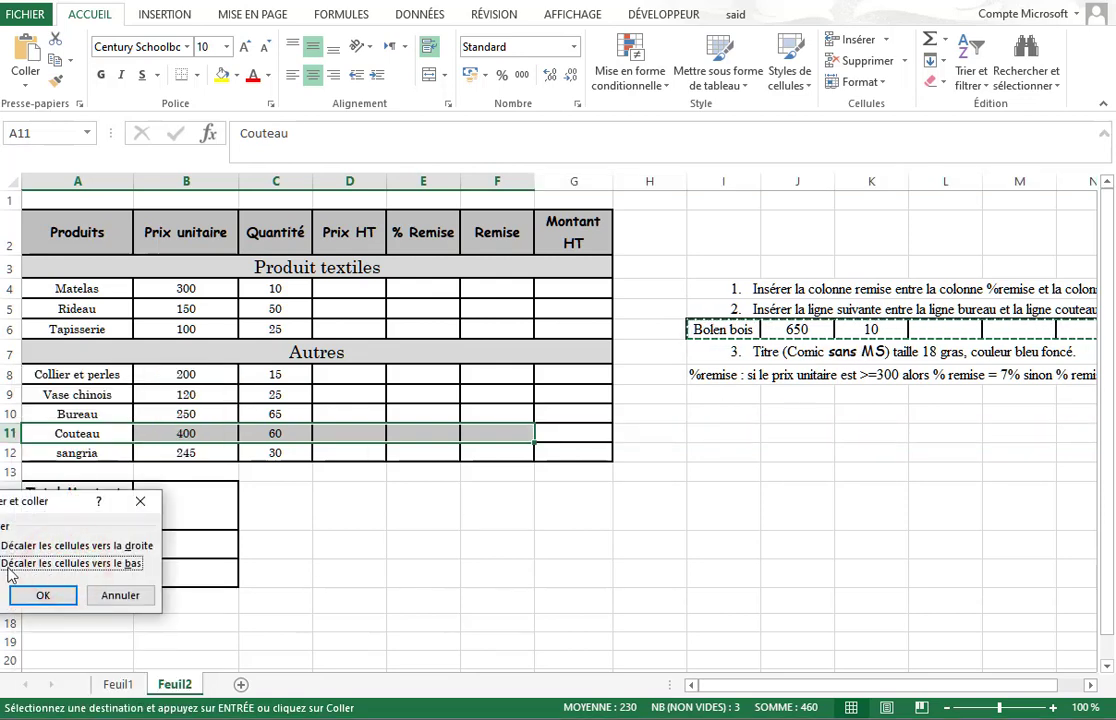
left_click(42, 597)
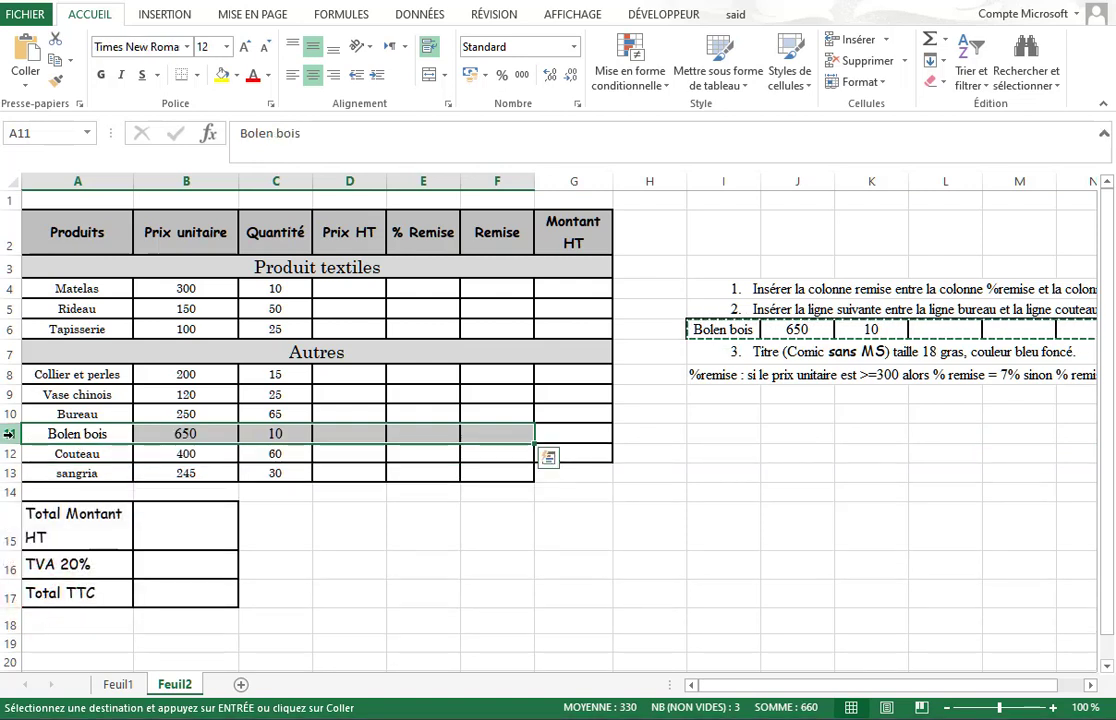
- Undo the insertion of the copied cells and cancel the pending copy of the Bolen bois cells
key("ctrl+z")
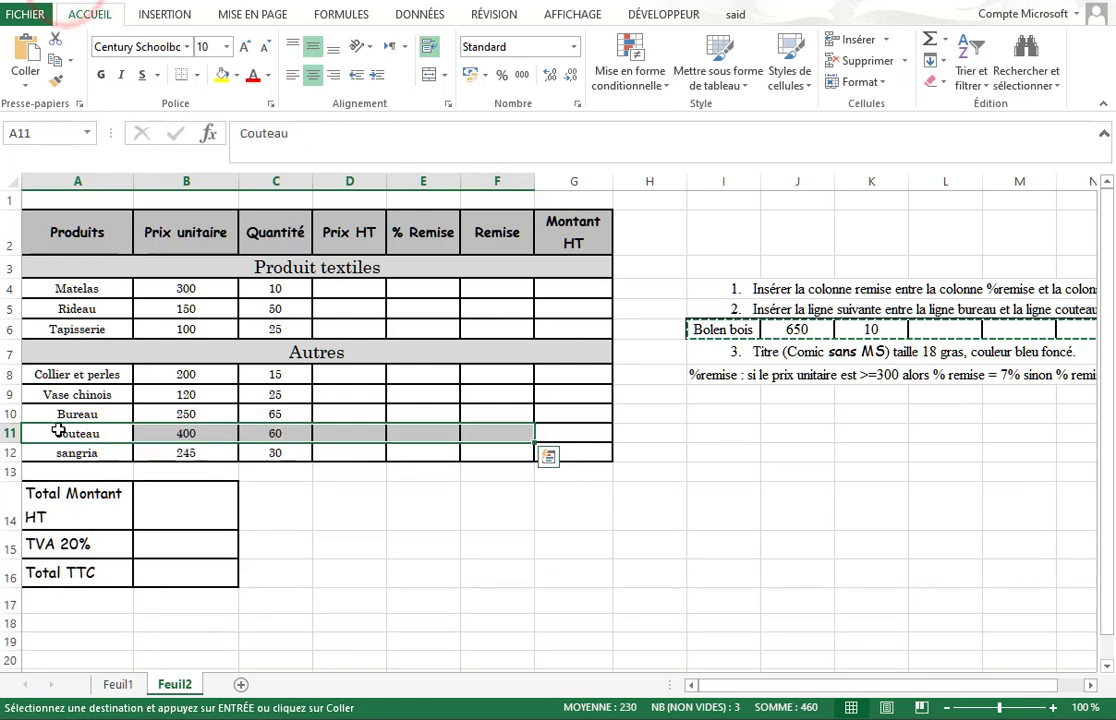
left_click(12, 436)
right_click(12, 436)
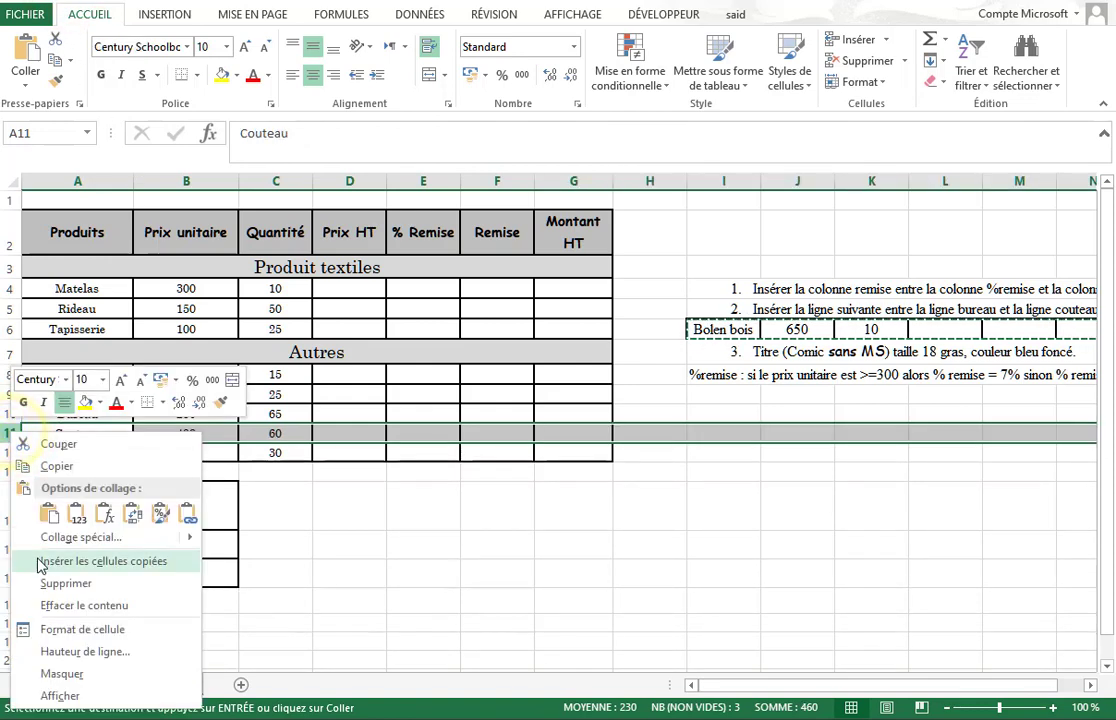
left_click(473, 553)
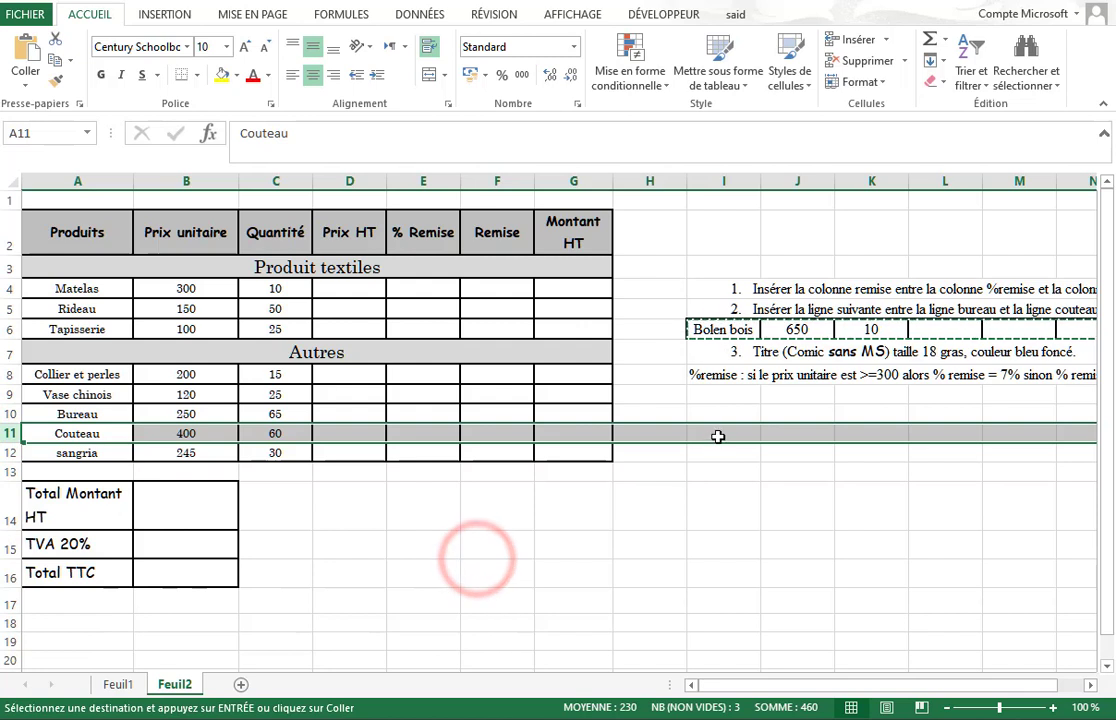
key("Escape")
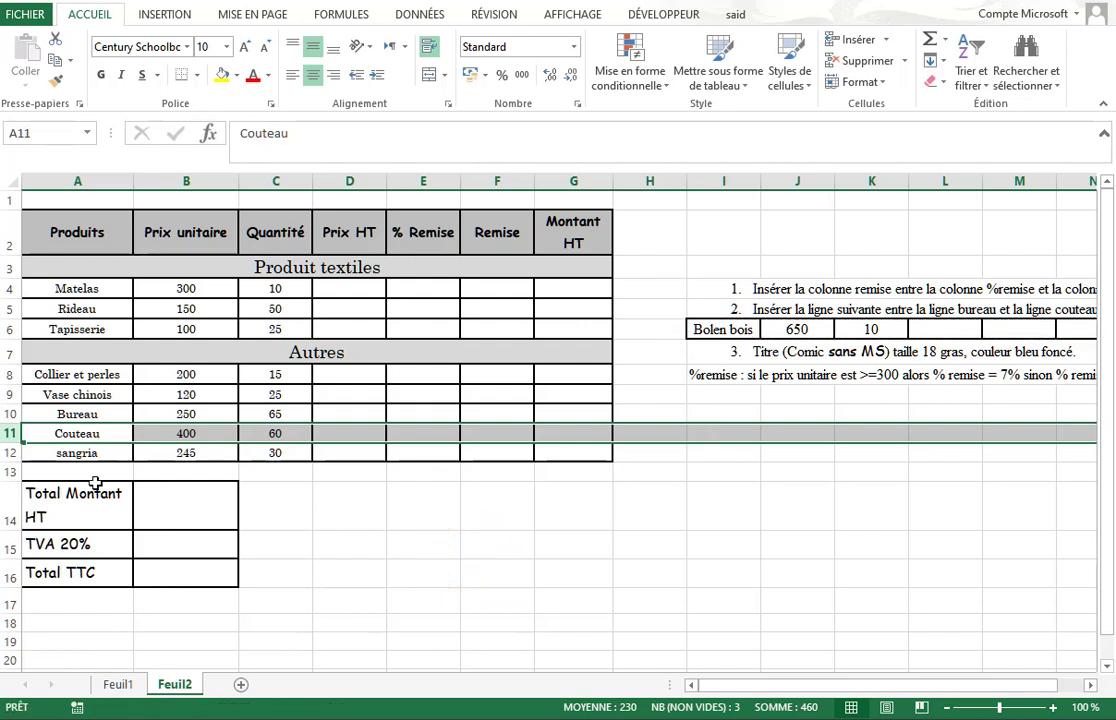
- Insert an empty row between the Bureau and Couteau rows
right_click(12, 436)
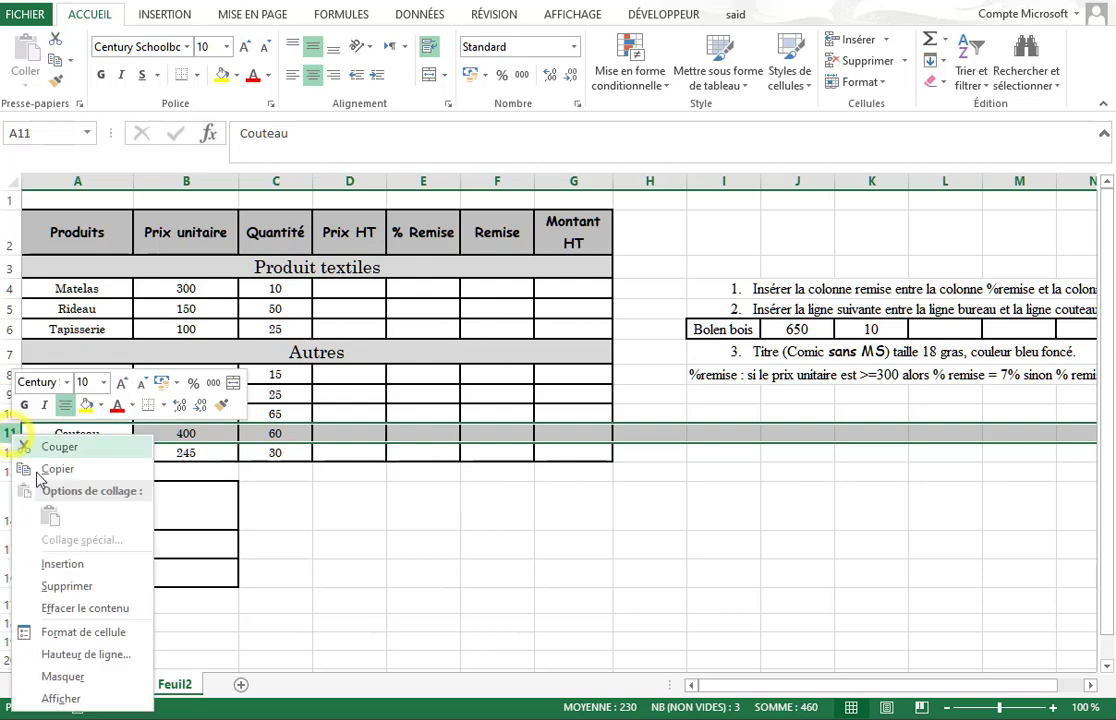
left_click(60, 563)
left_click(95, 432)
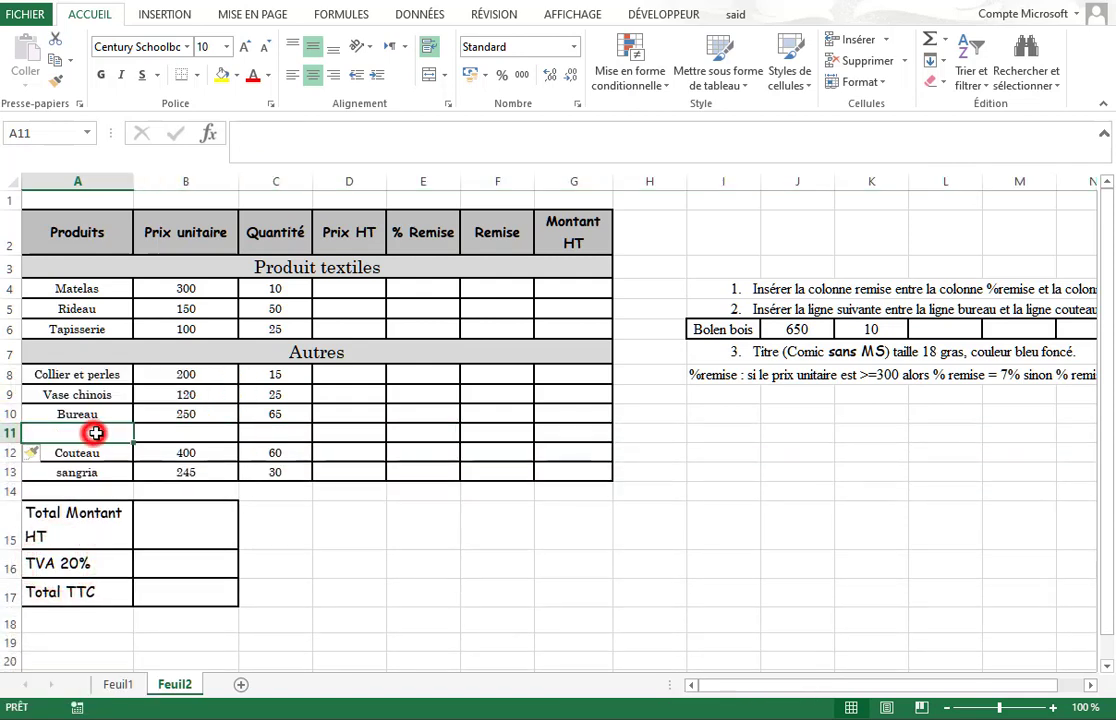
- Copy Bolen bois, 650 and 10 from I6:K6 into the new row, starting at cell A11
left_click_drag(700, 330, 852, 331)
key("ctrl+c")
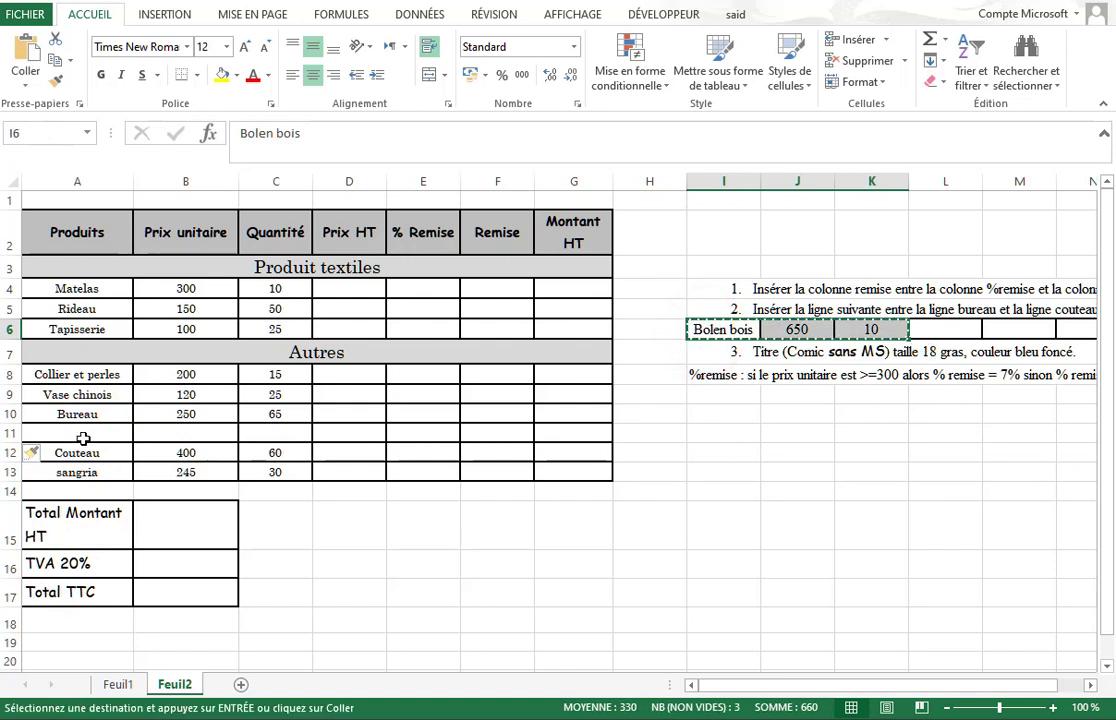
left_click(82, 432)
key("ctrl+v")
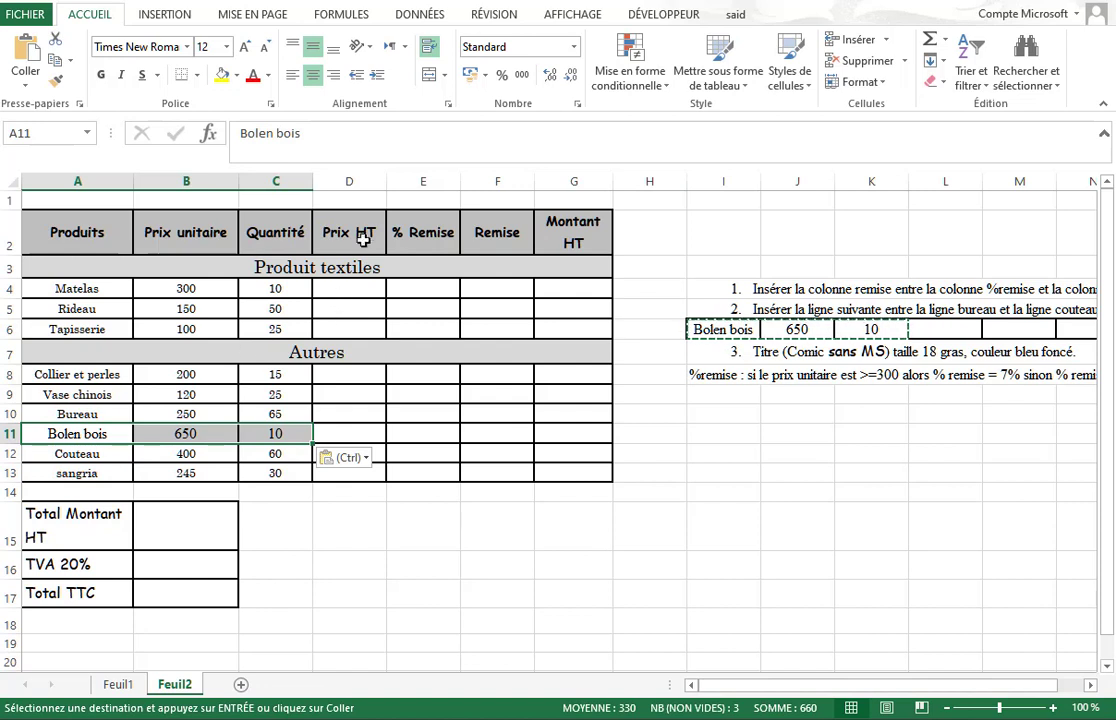
- Calculate Prix HT for Matelas in D4 with =B4*C4 and fill the formula through the Tapisserie row
left_click(354, 289)
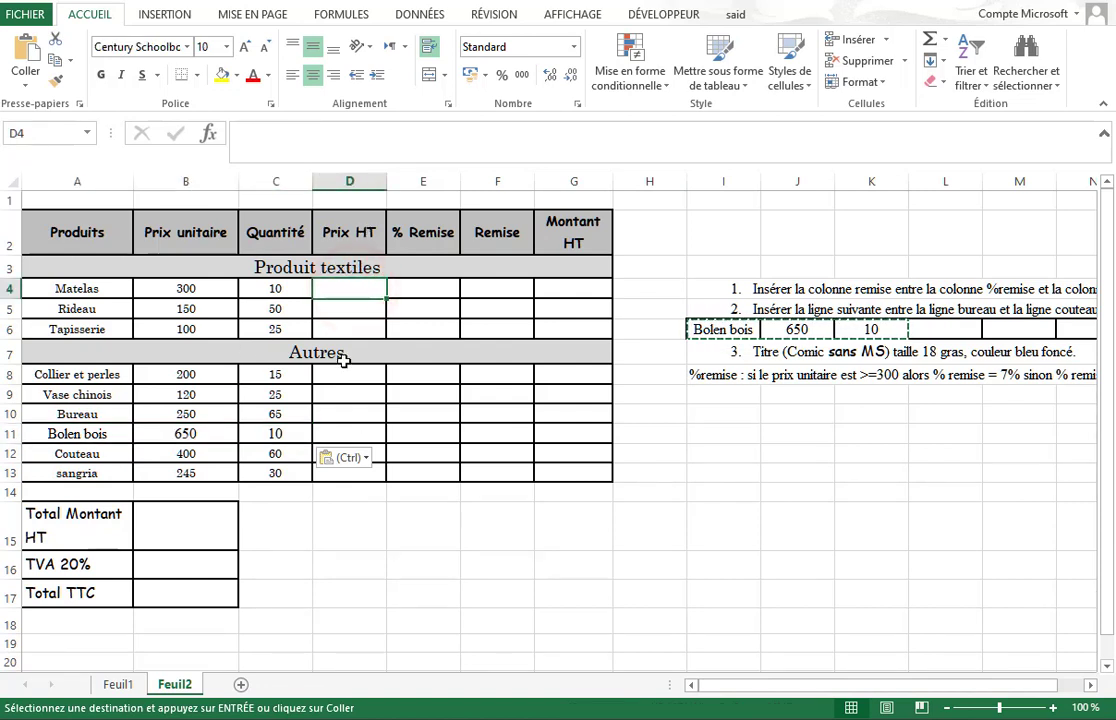
type("=")
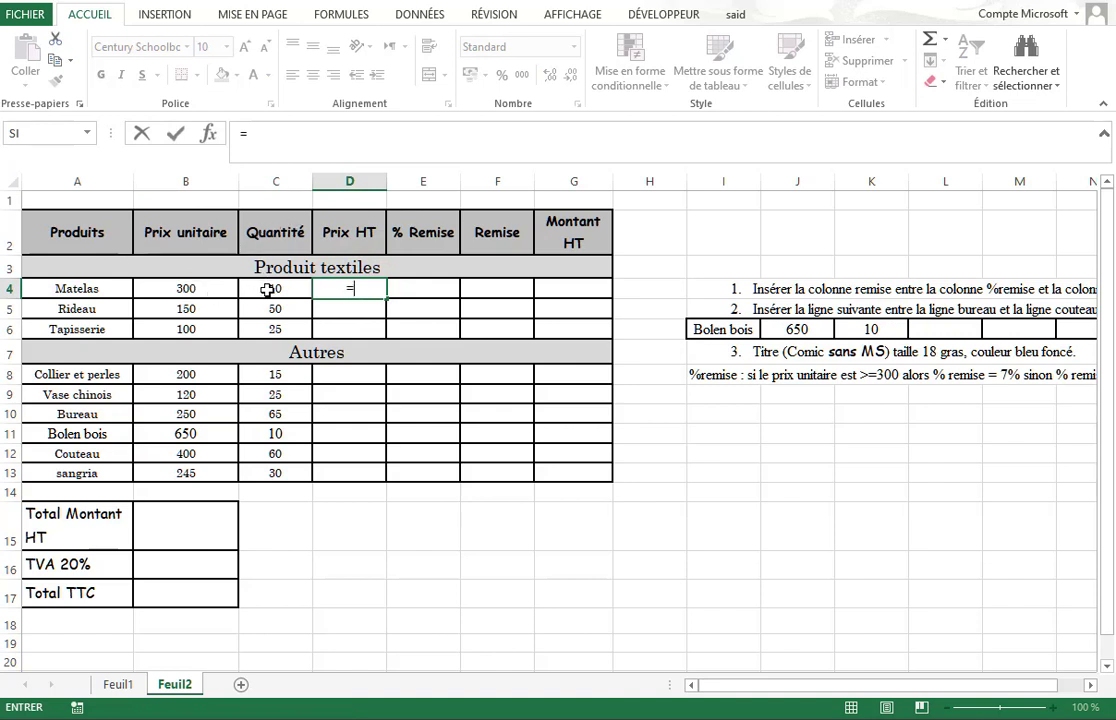
left_click(181, 289)
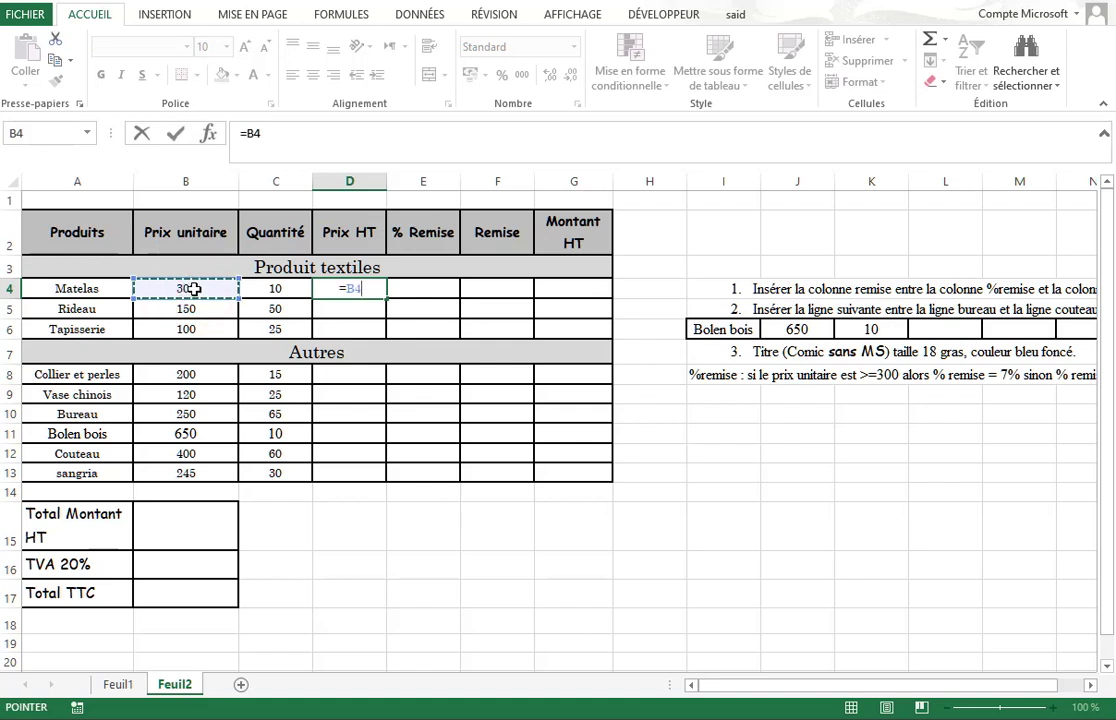
type("*")
left_click(279, 290)
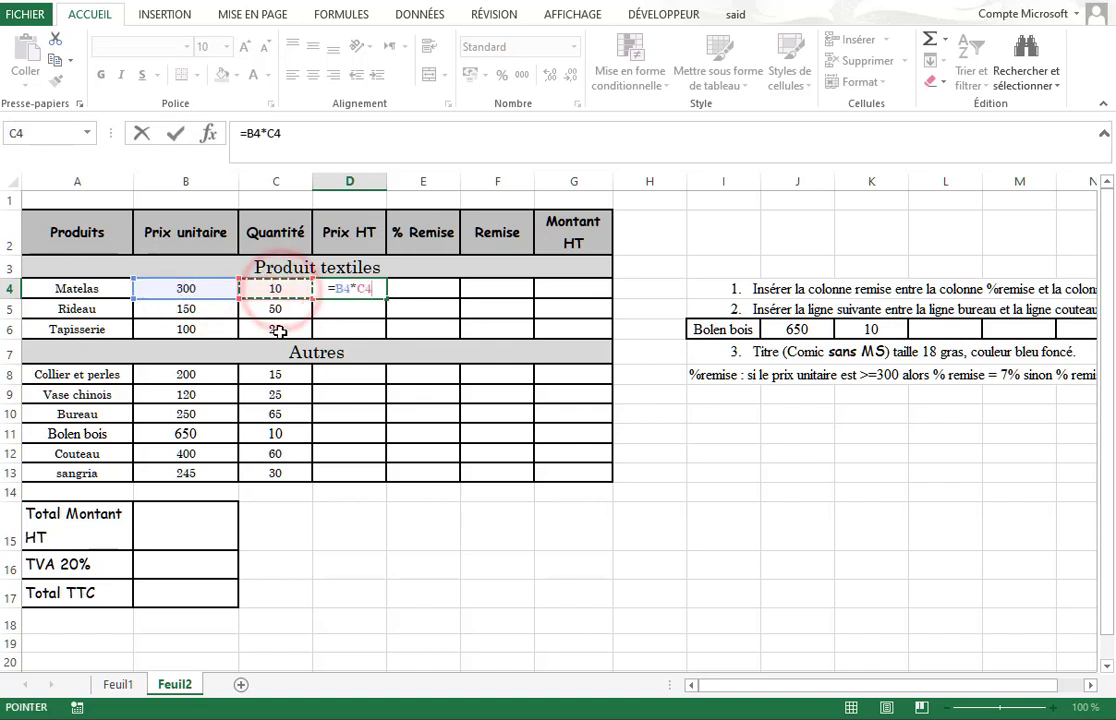
key("Return")
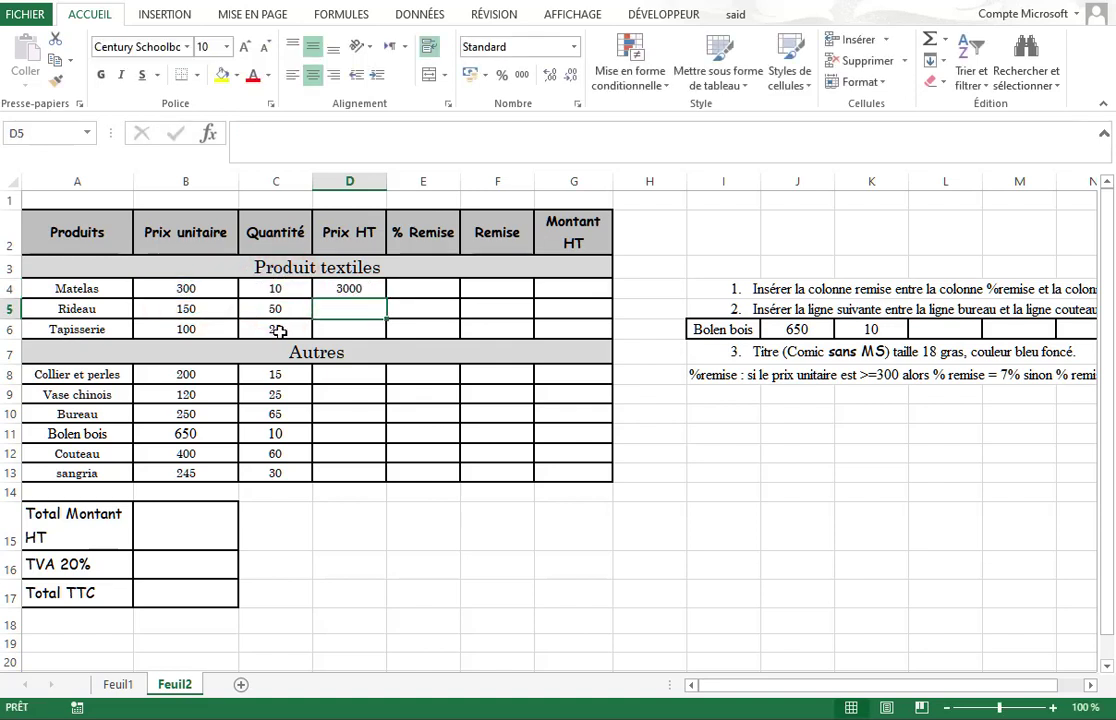
left_click(359, 288)
left_click_drag(386, 298, 385, 335)
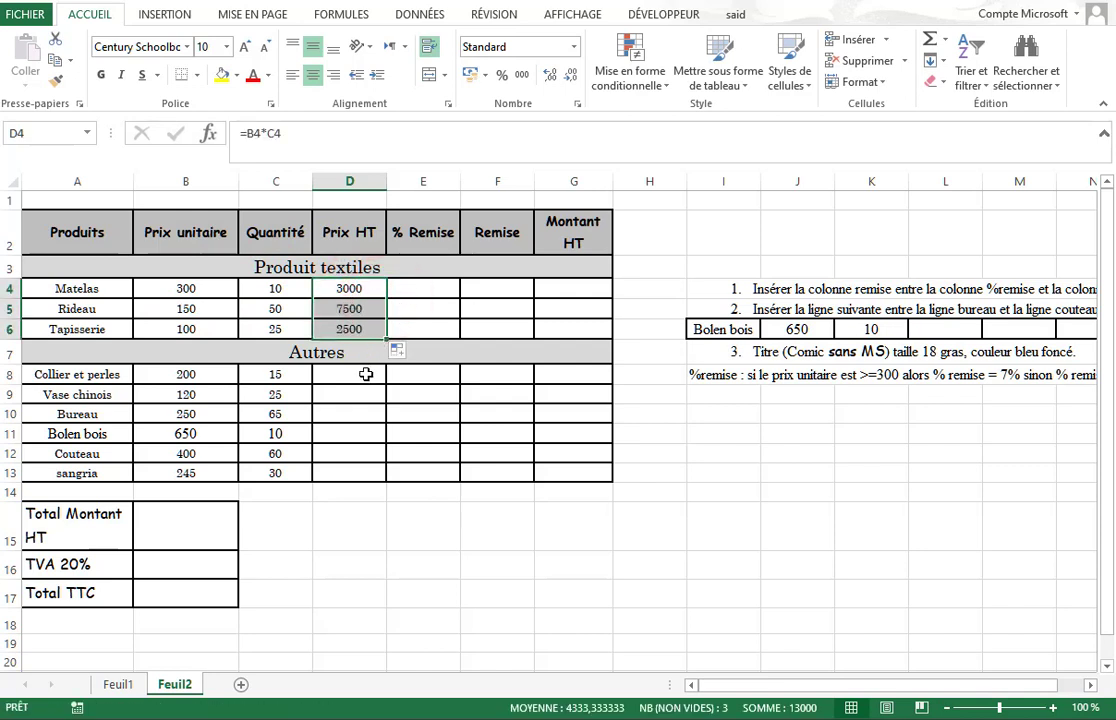
- Calculate Prix HT for Collier et perles in D8 with =B8*C8 and fill the formula through the sangria row
left_click(366, 374)
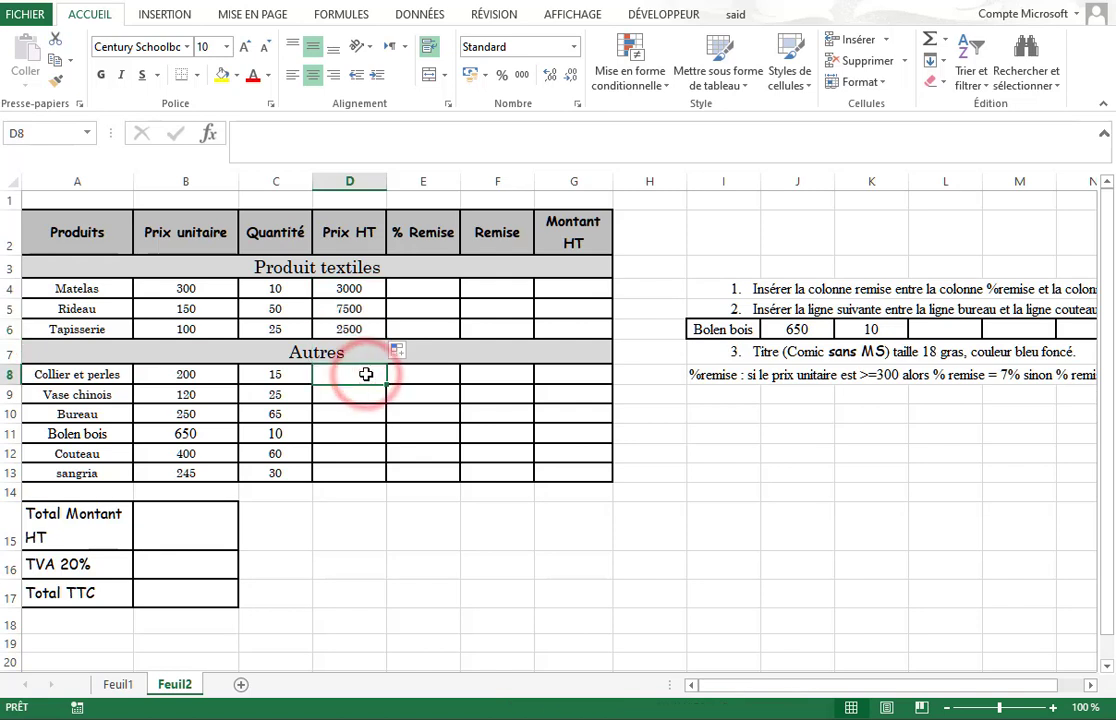
type("=")
left_click(183, 374)
type("*")
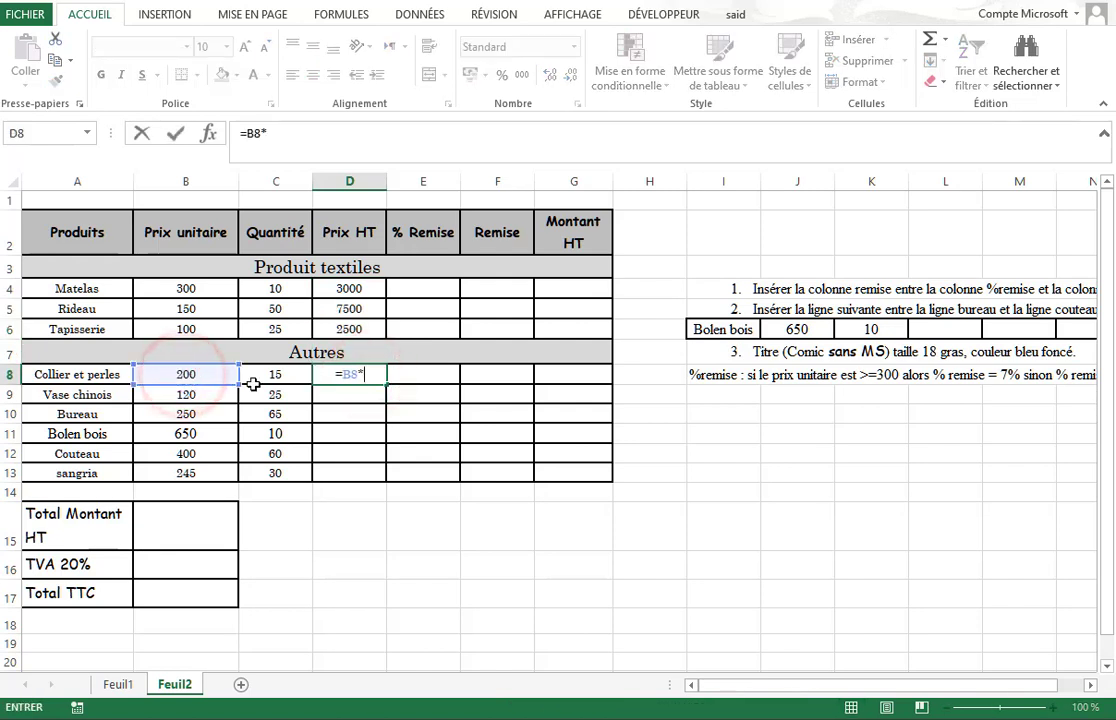
left_click(291, 374)
key("Return")
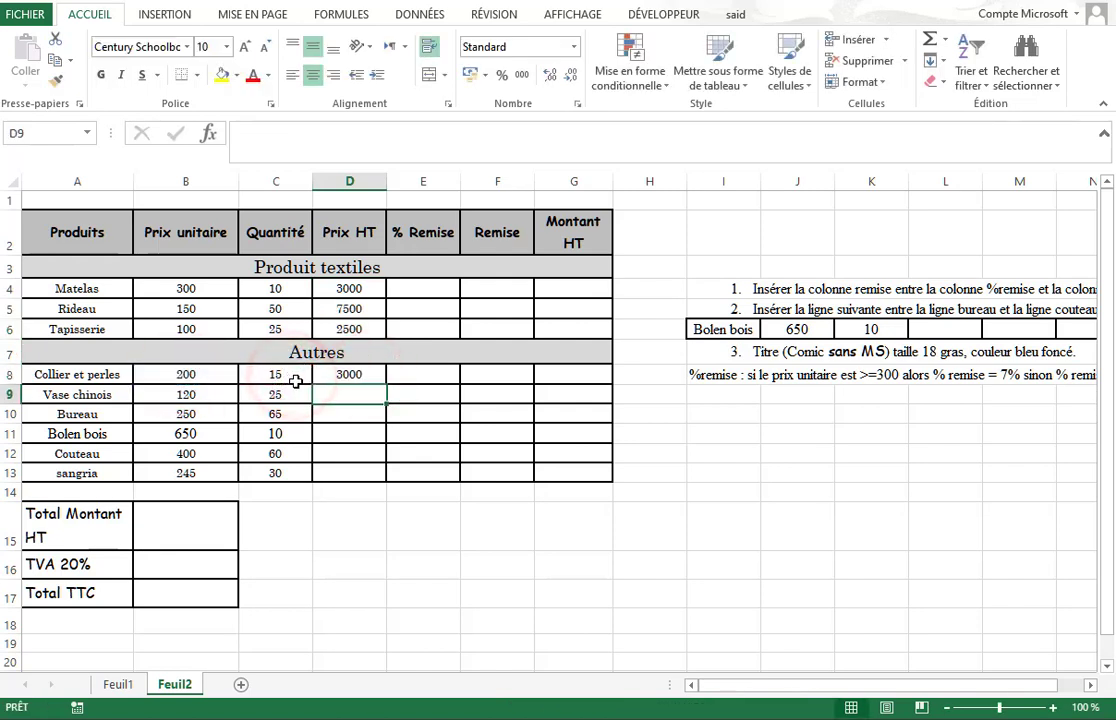
left_click(361, 376)
left_click_drag(388, 384, 381, 482)
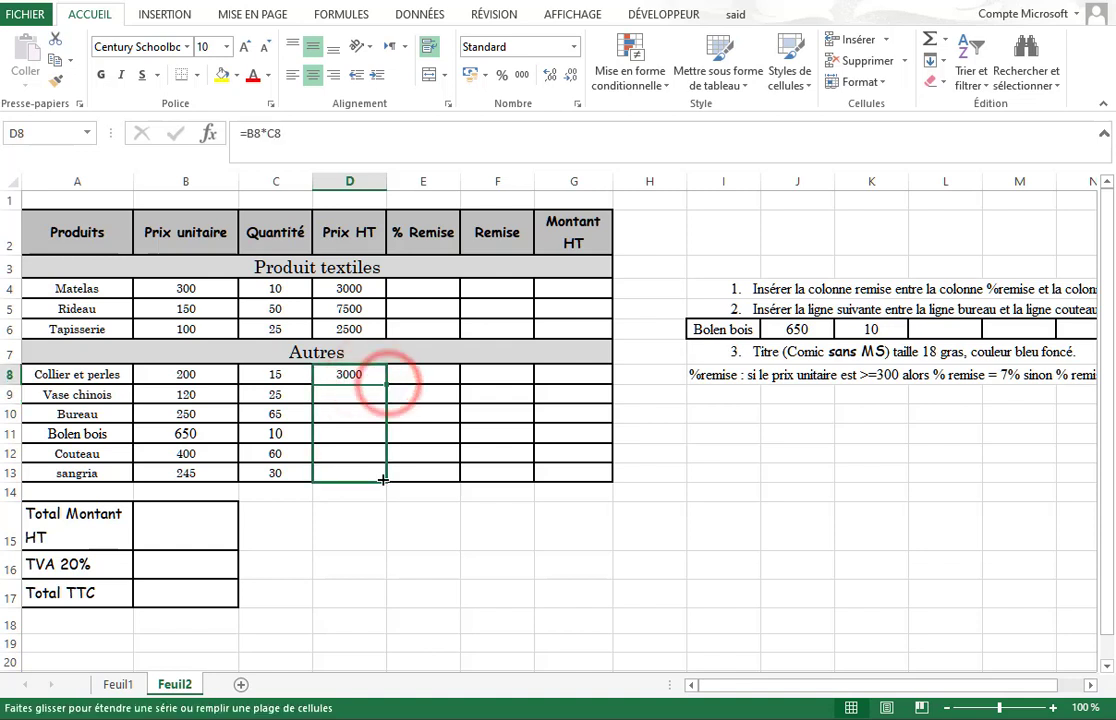
- Calculate % Remise for Matelas in E4 with the formula =SI(B4<=300;7%;3%)
left_click(430, 290)
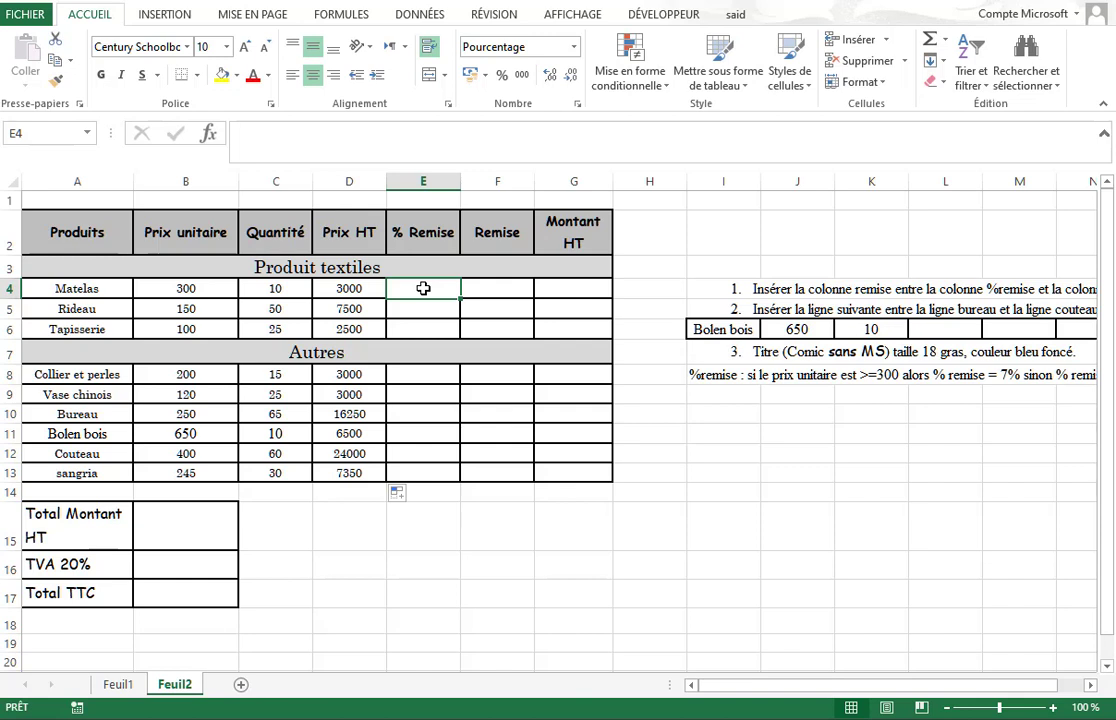
type("=")
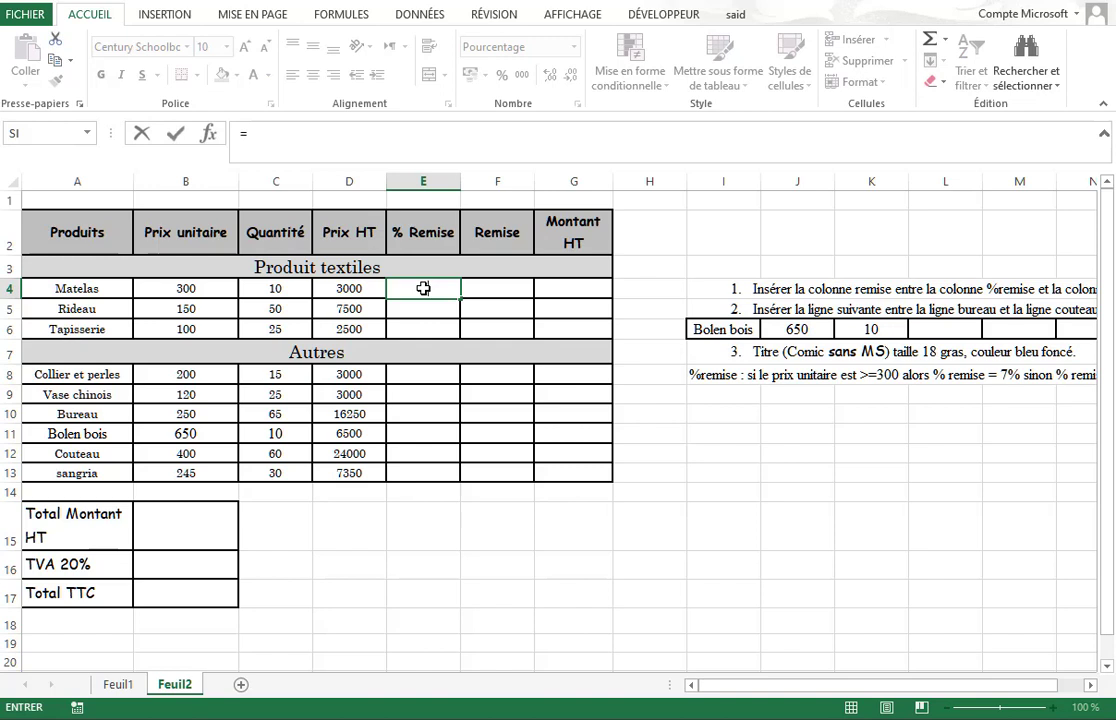
type("si")
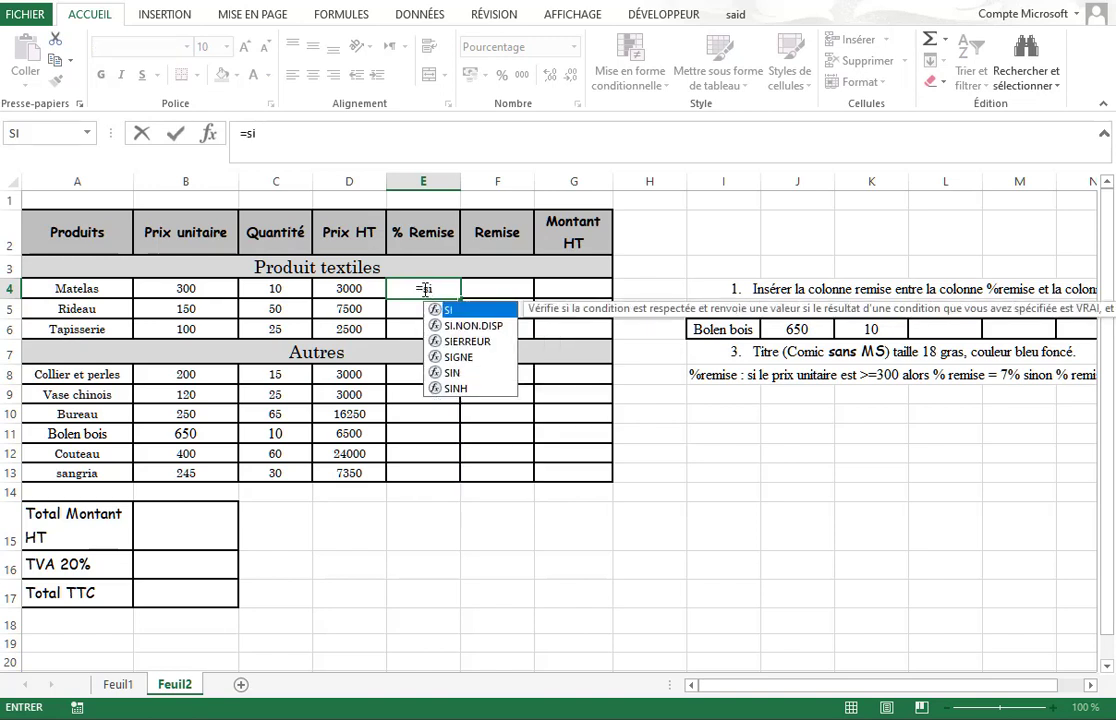
key("Tab")
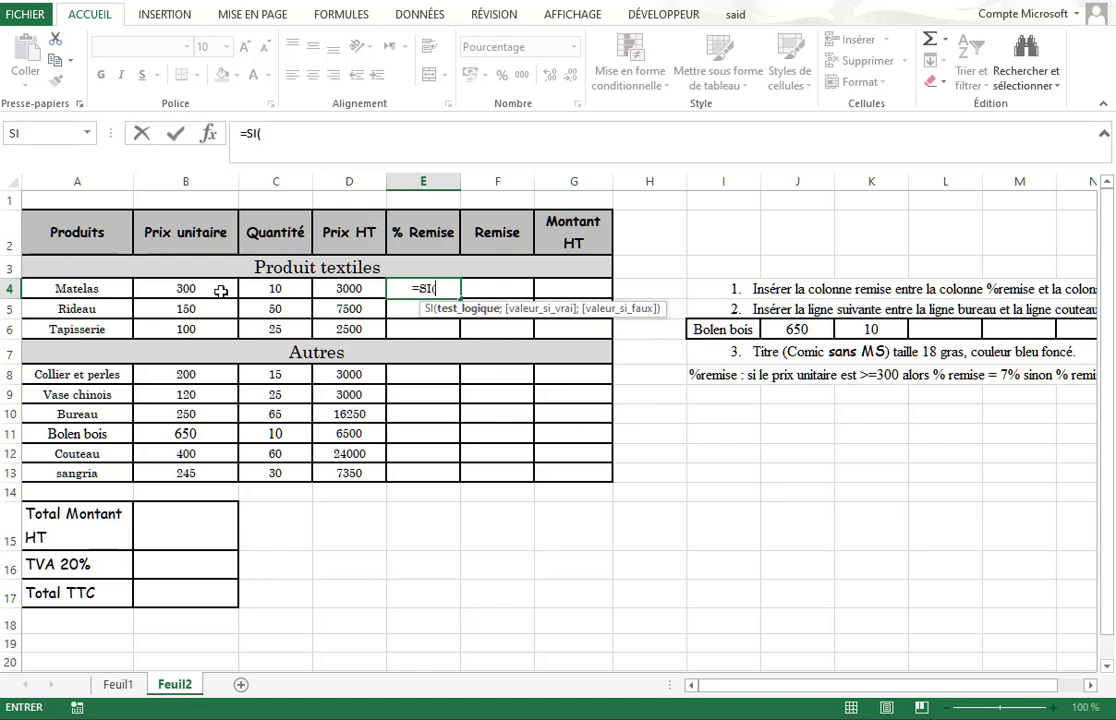
left_click(184, 289)
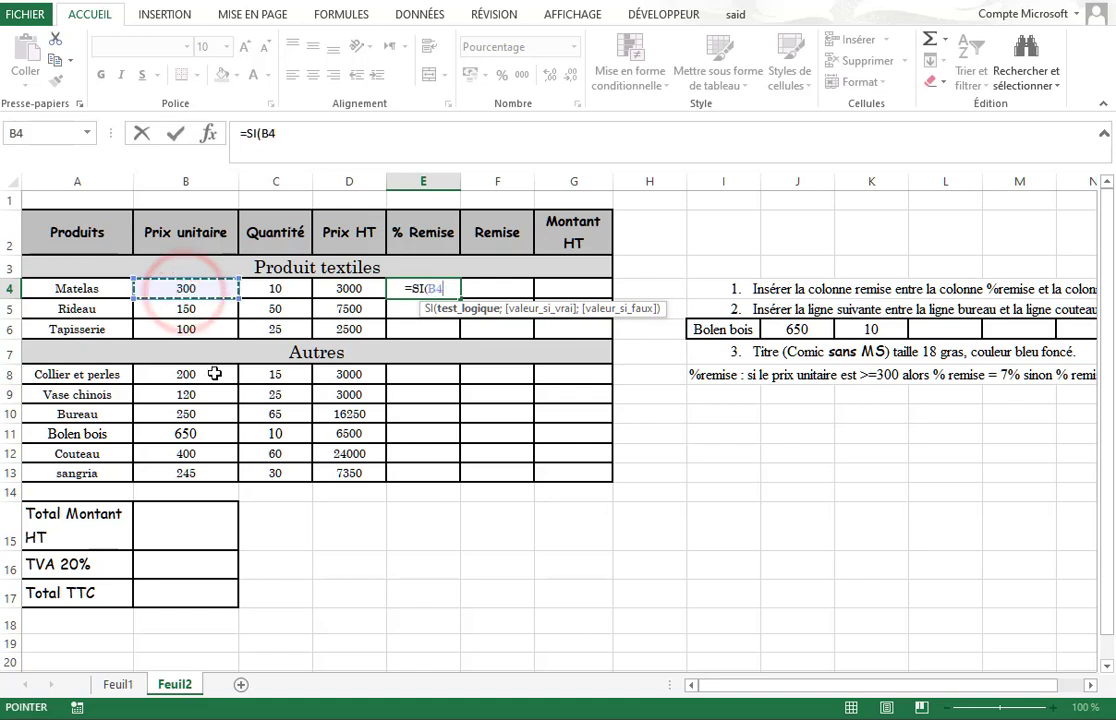
type("<")
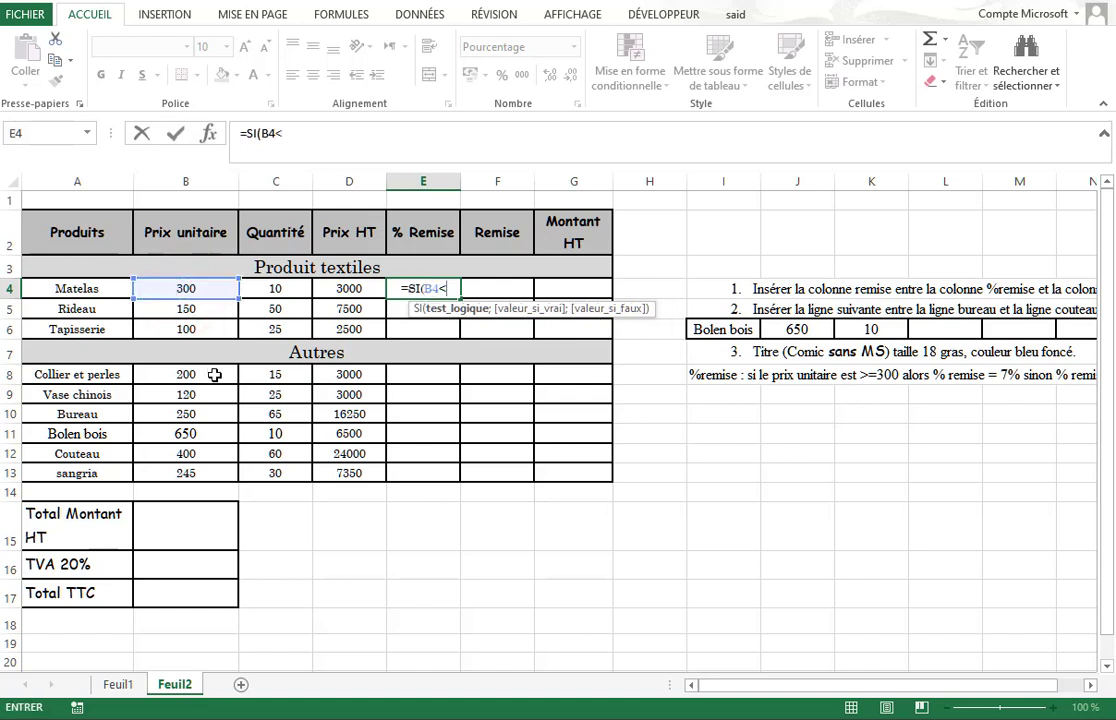
type("=300")
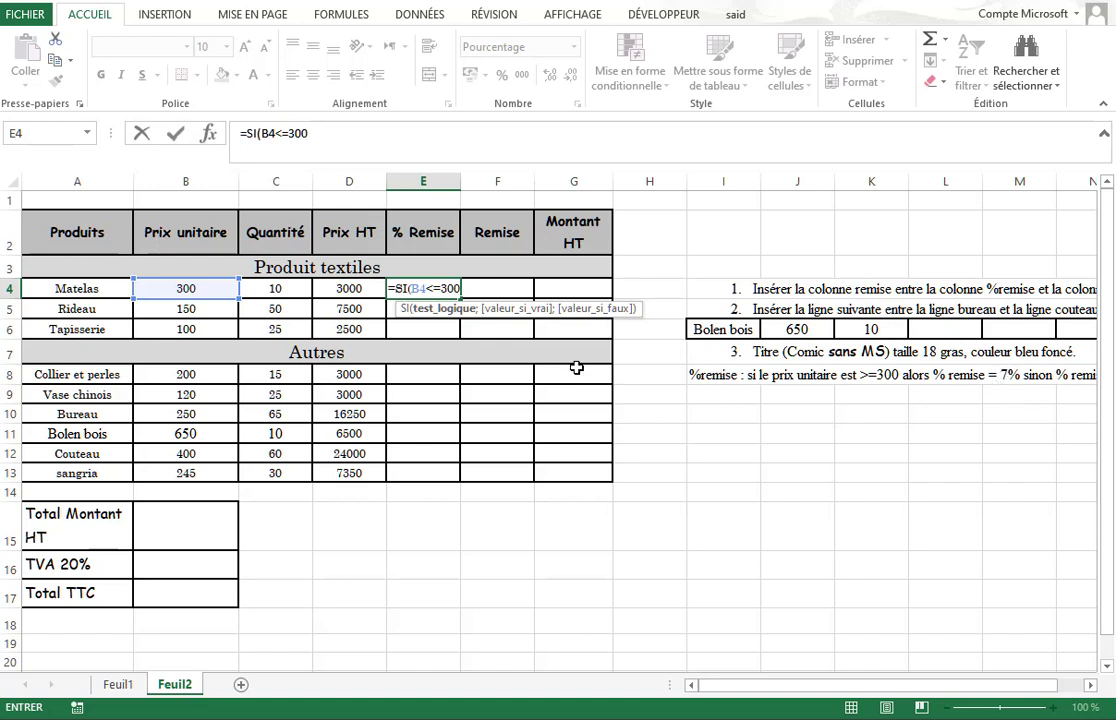
type(";")
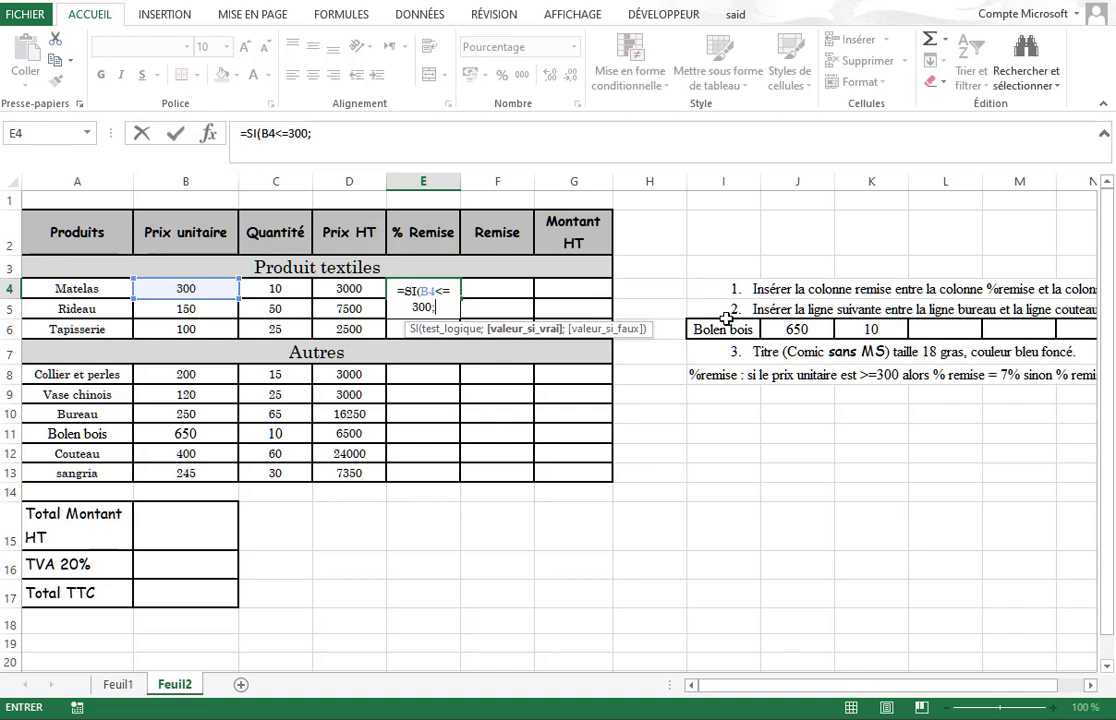
type("7%;")
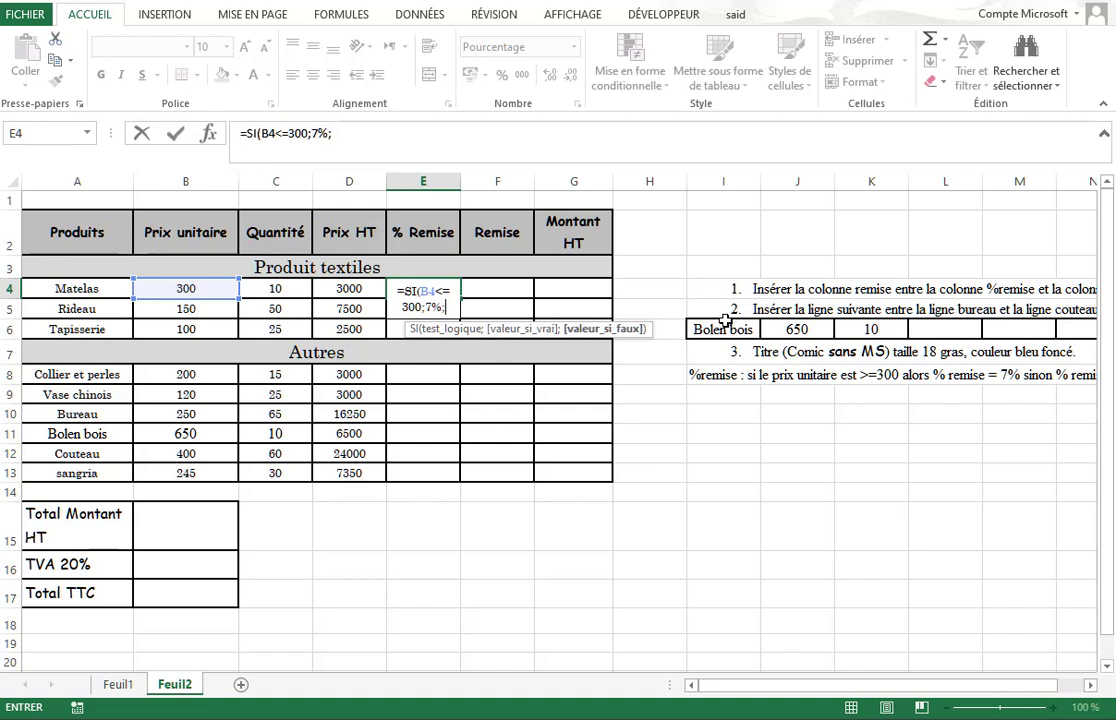
type("3%")
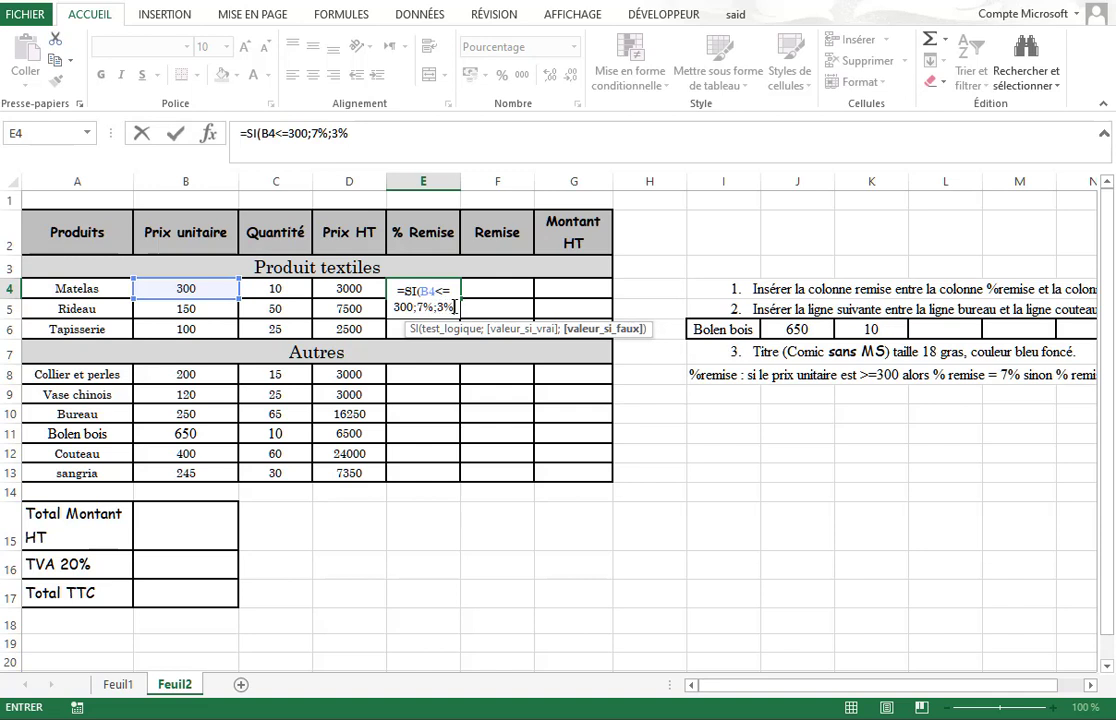
key("Return")
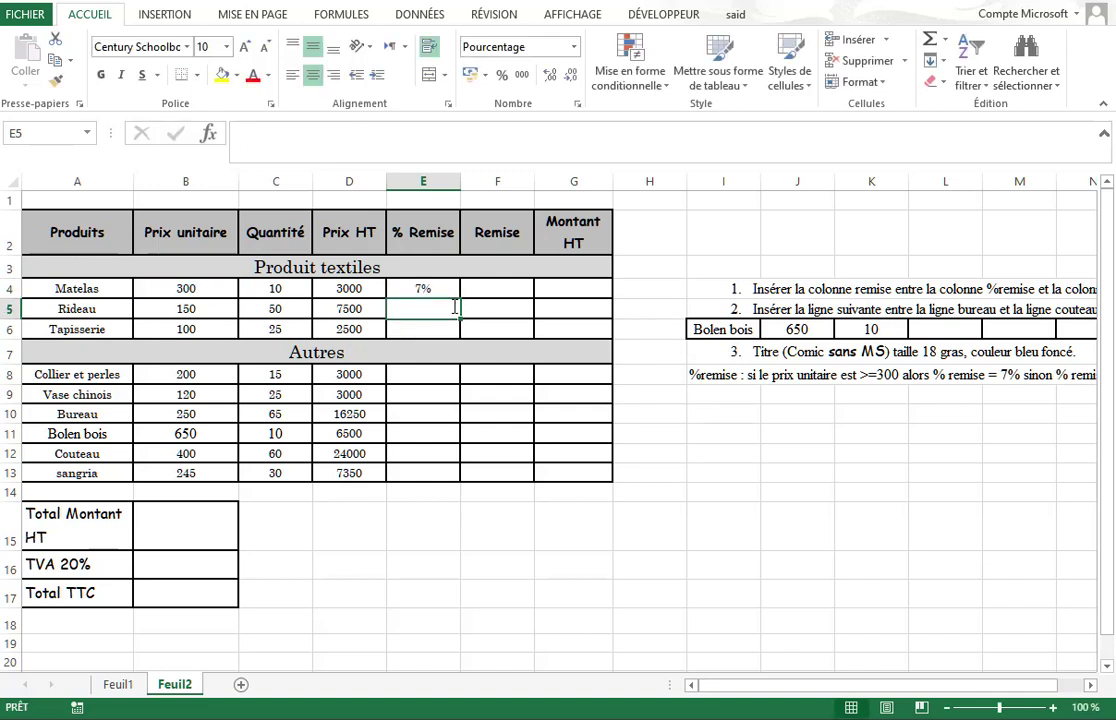
- Check the number formats available for E4 and fill its % Remise formula through the Tapisserie row
left_click(428, 289)
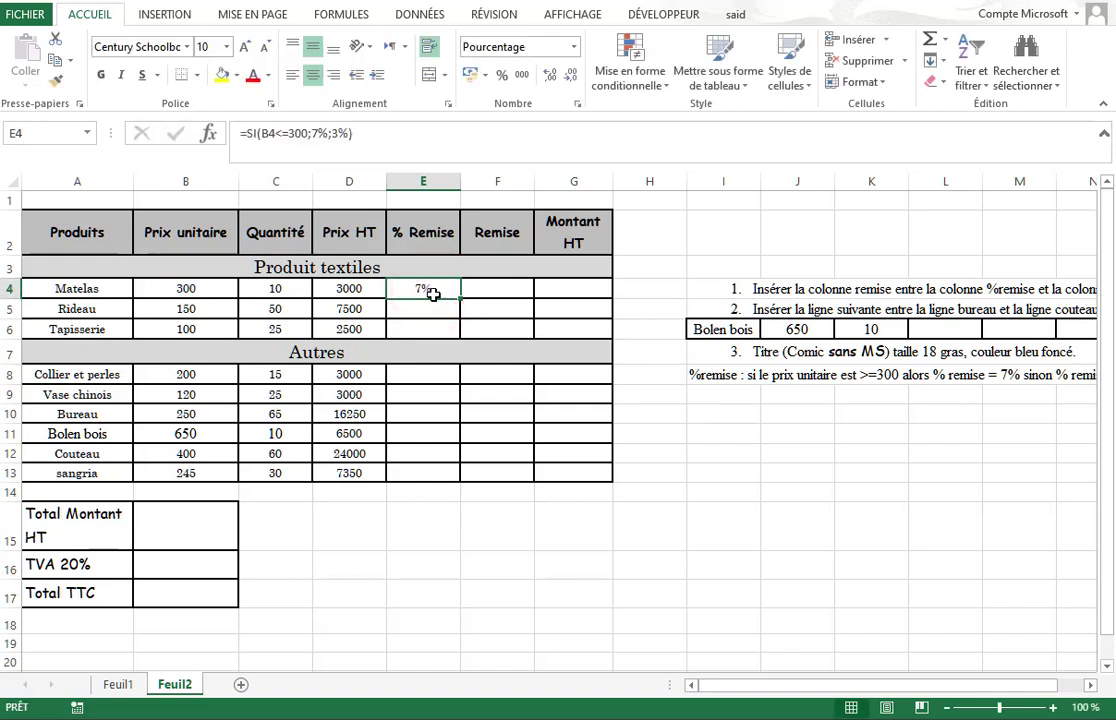
left_click(433, 289)
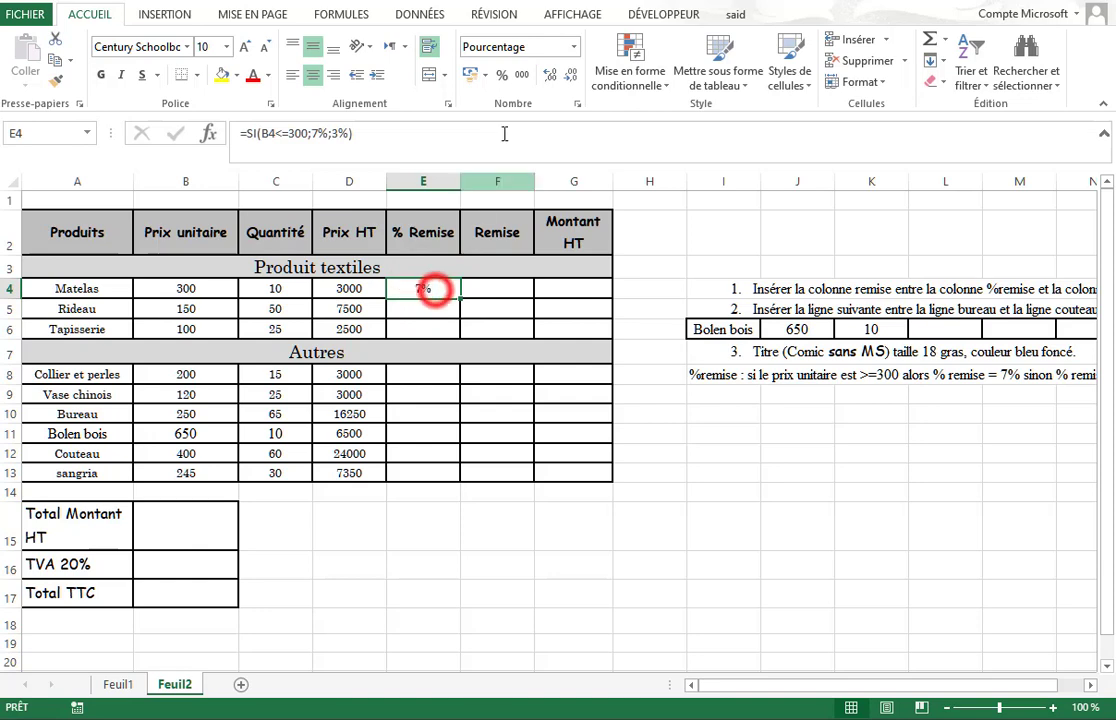
left_click(573, 47)
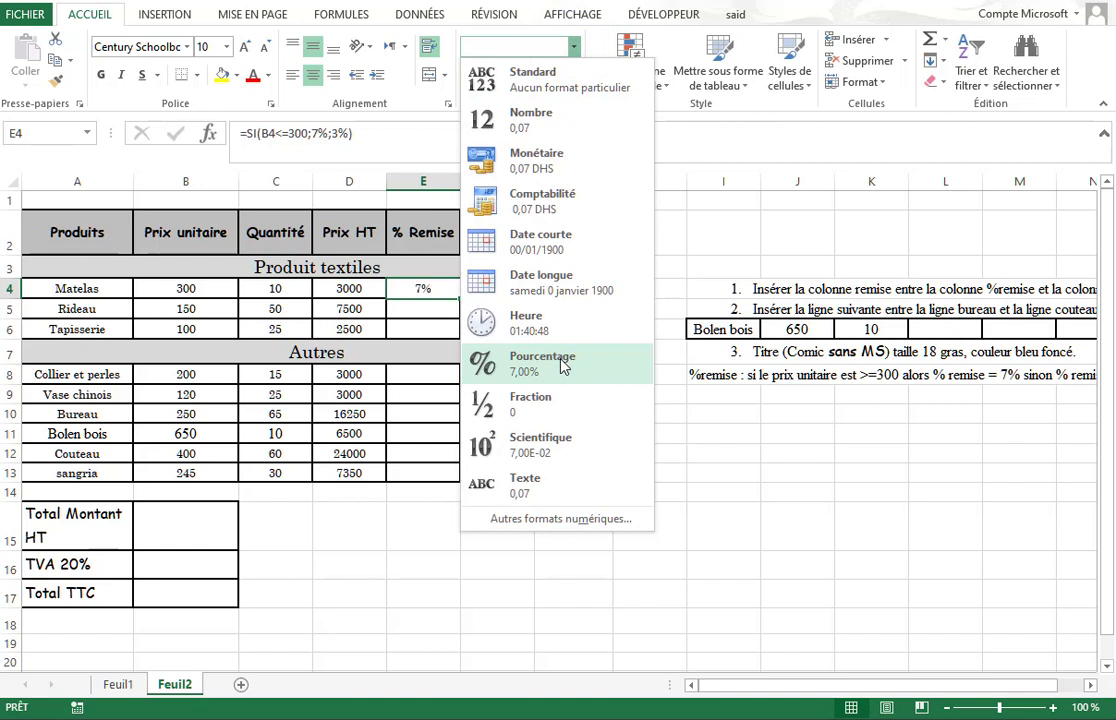
left_click(423, 289)
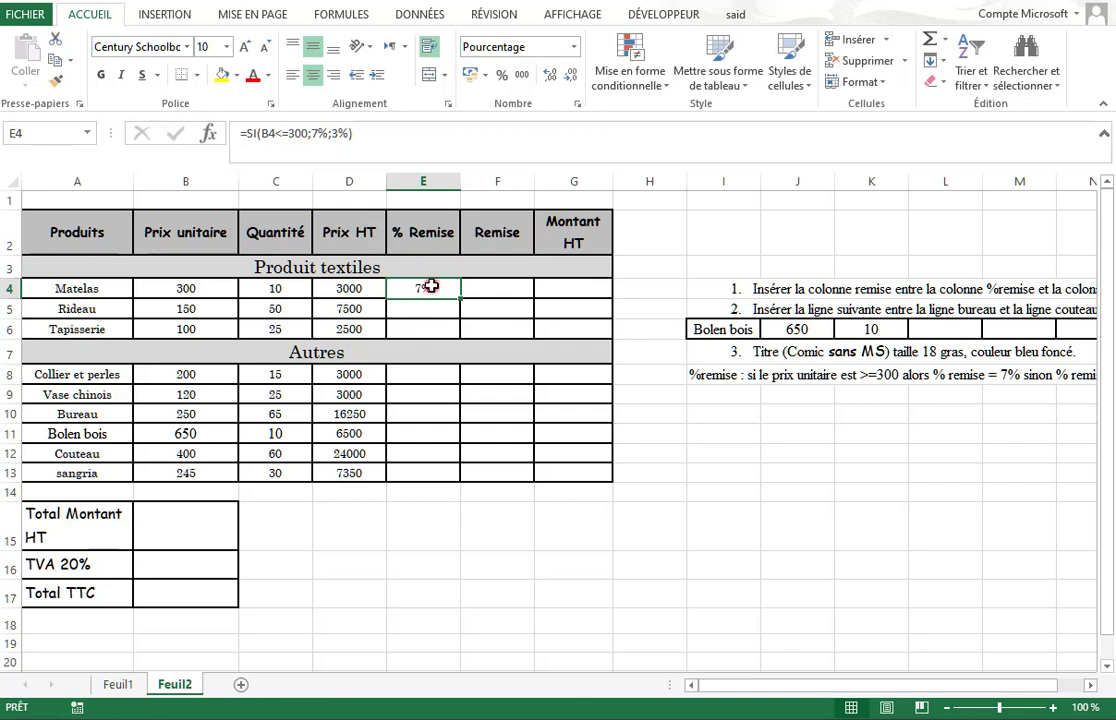
left_click_drag(460, 298, 455, 349)
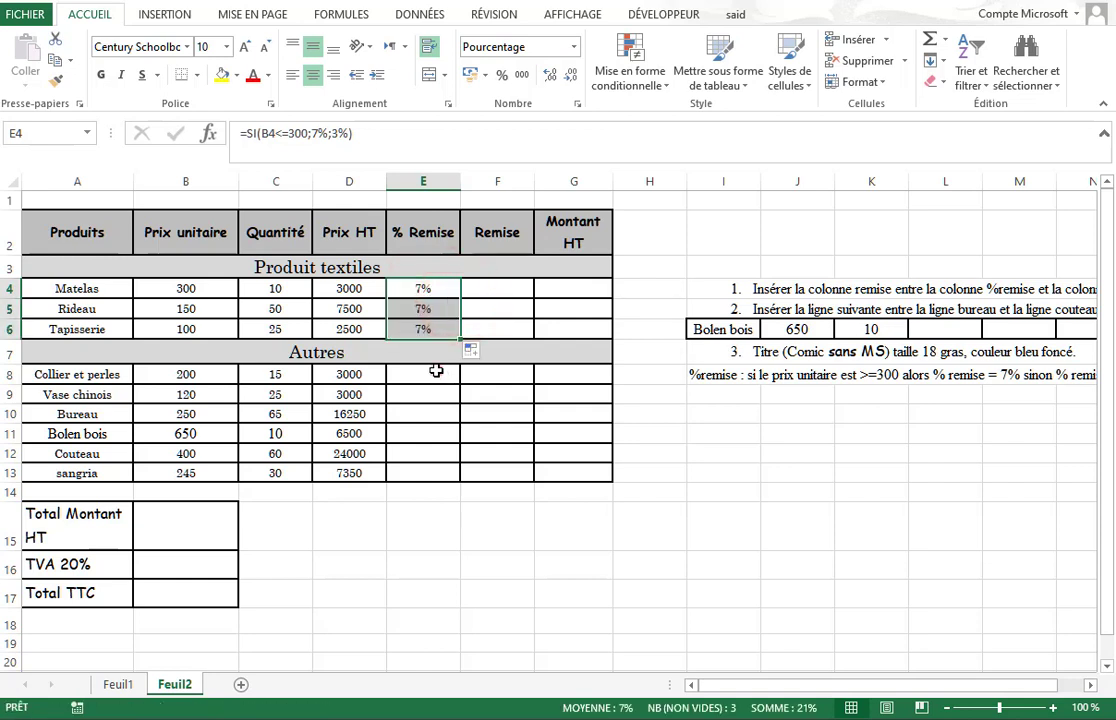
left_click(436, 373)
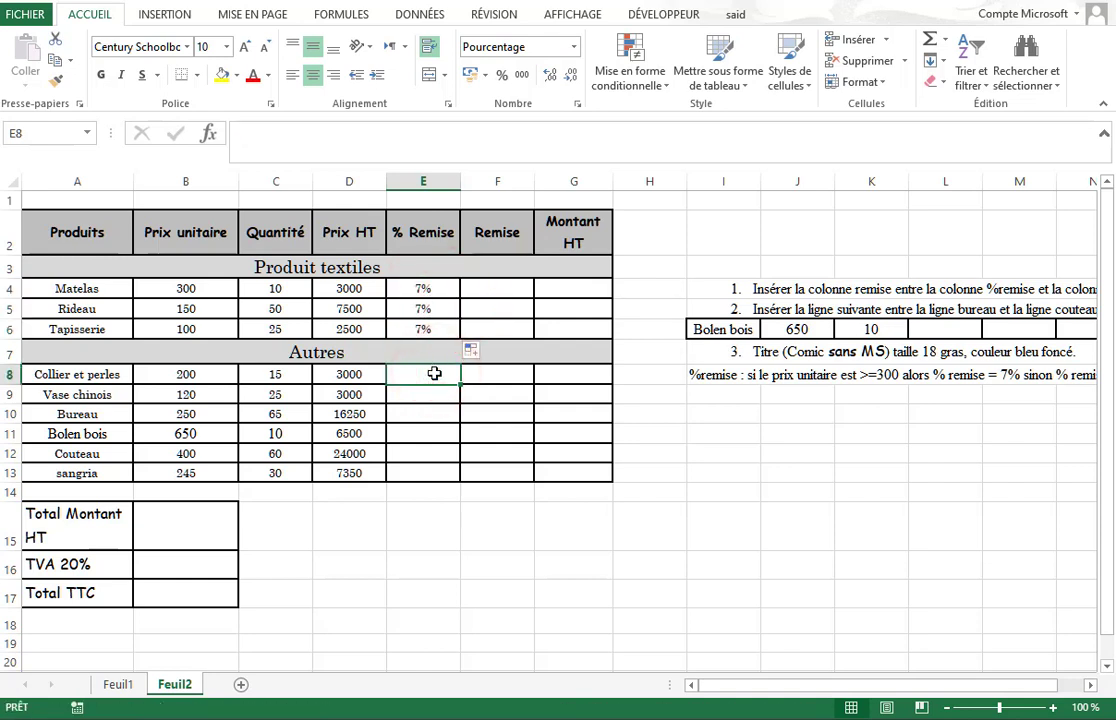
left_click(187, 289)
left_click(187, 309)
left_click(187, 329)
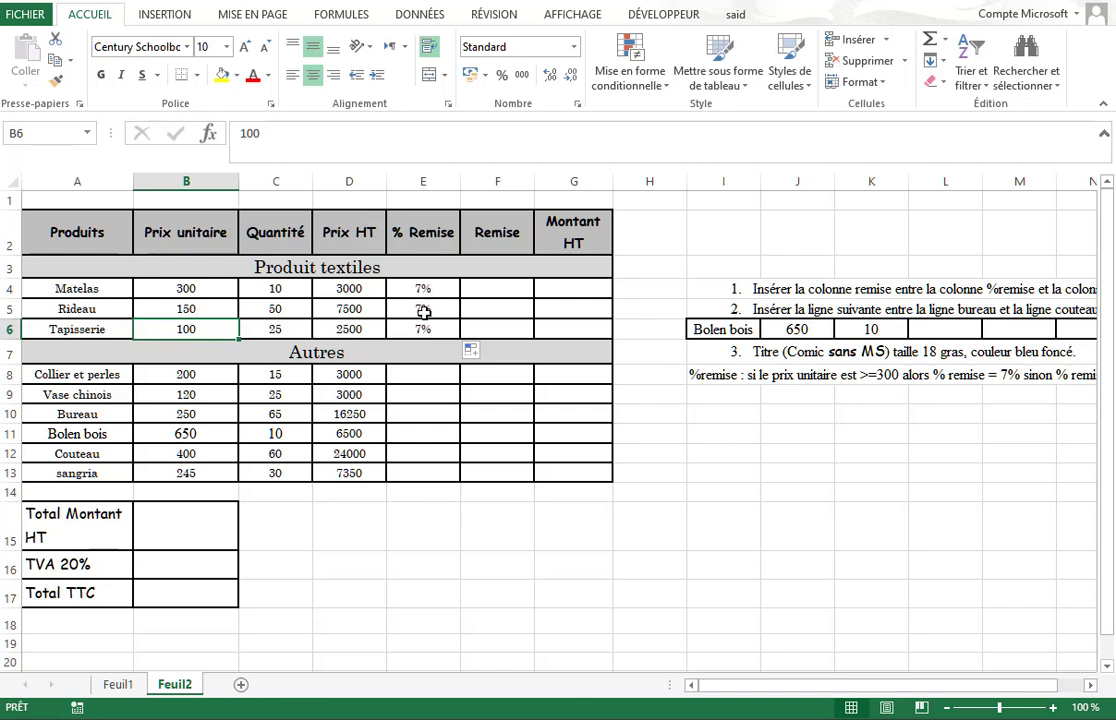
- Insert the SI function in E8 for Collier et perles with B8<=300 as its logical test
left_click(422, 376)
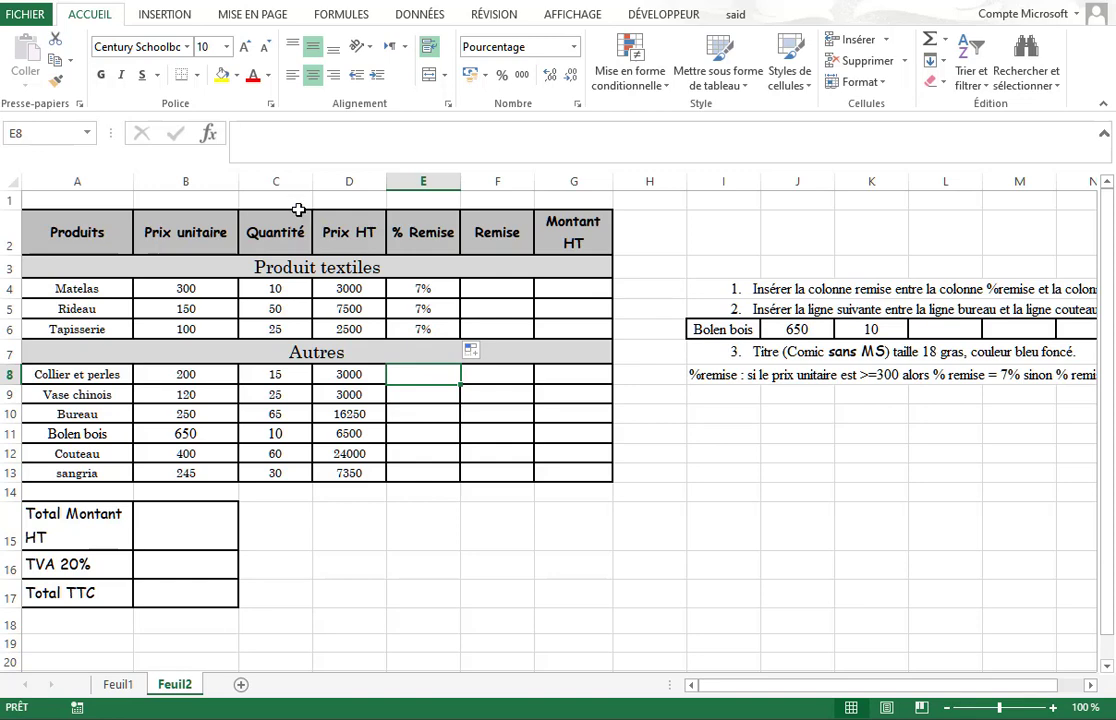
left_click(209, 136)
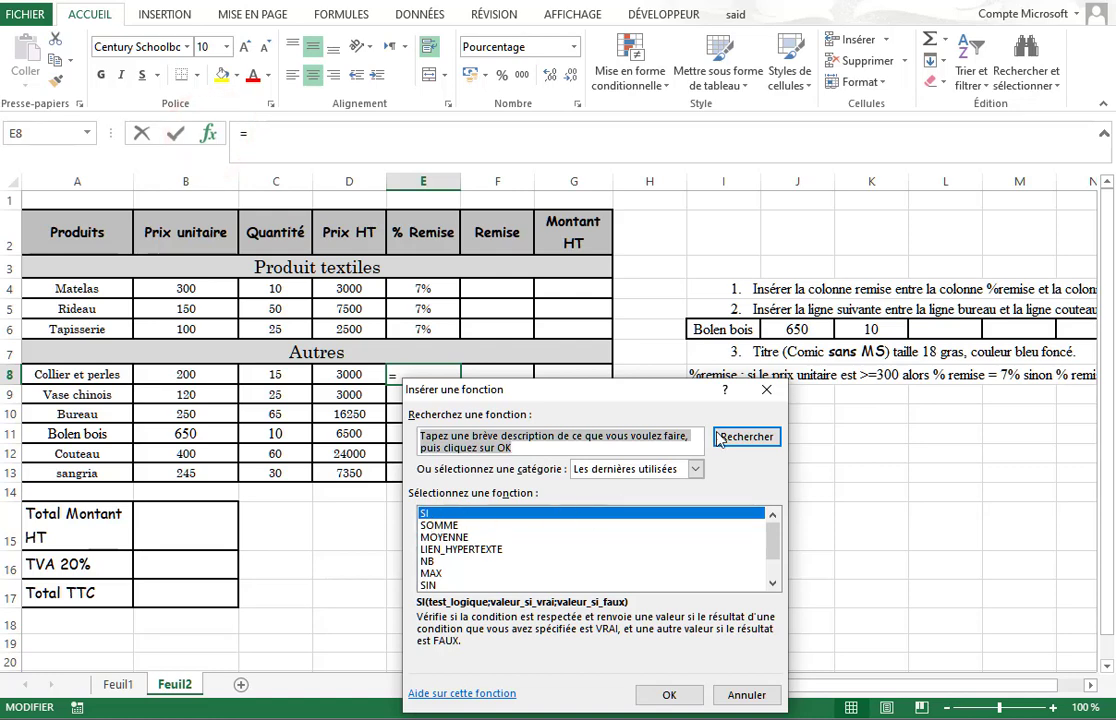
left_click(667, 697)
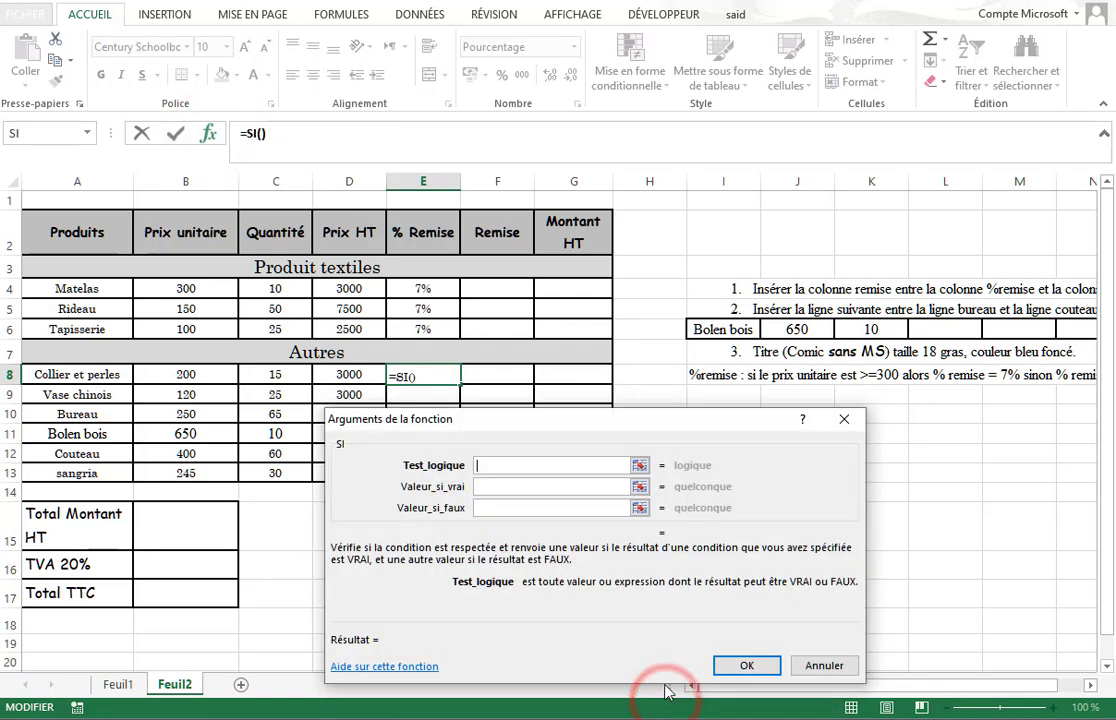
left_click_drag(572, 492, 716, 386)
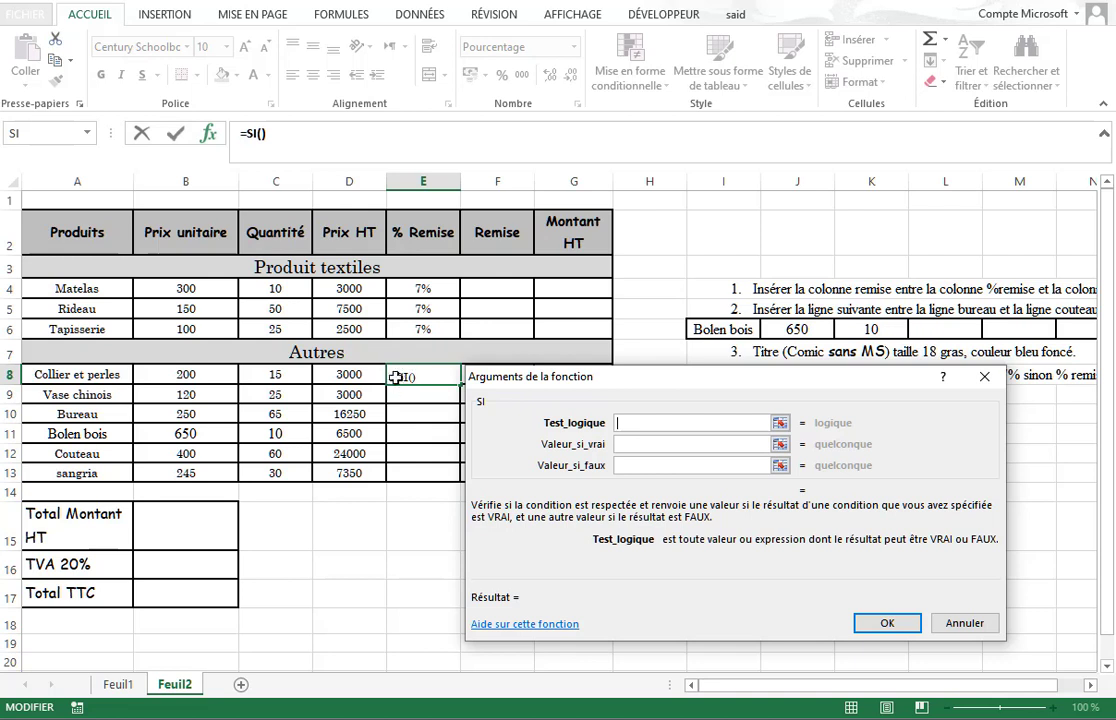
left_click(184, 377)
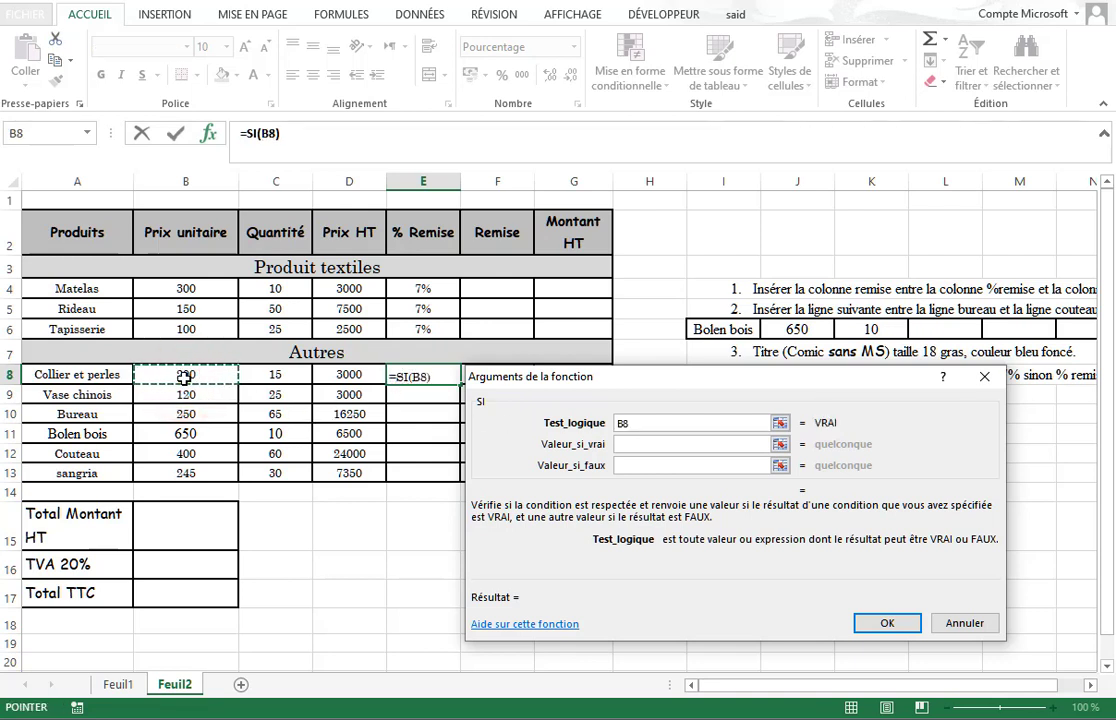
type("<")
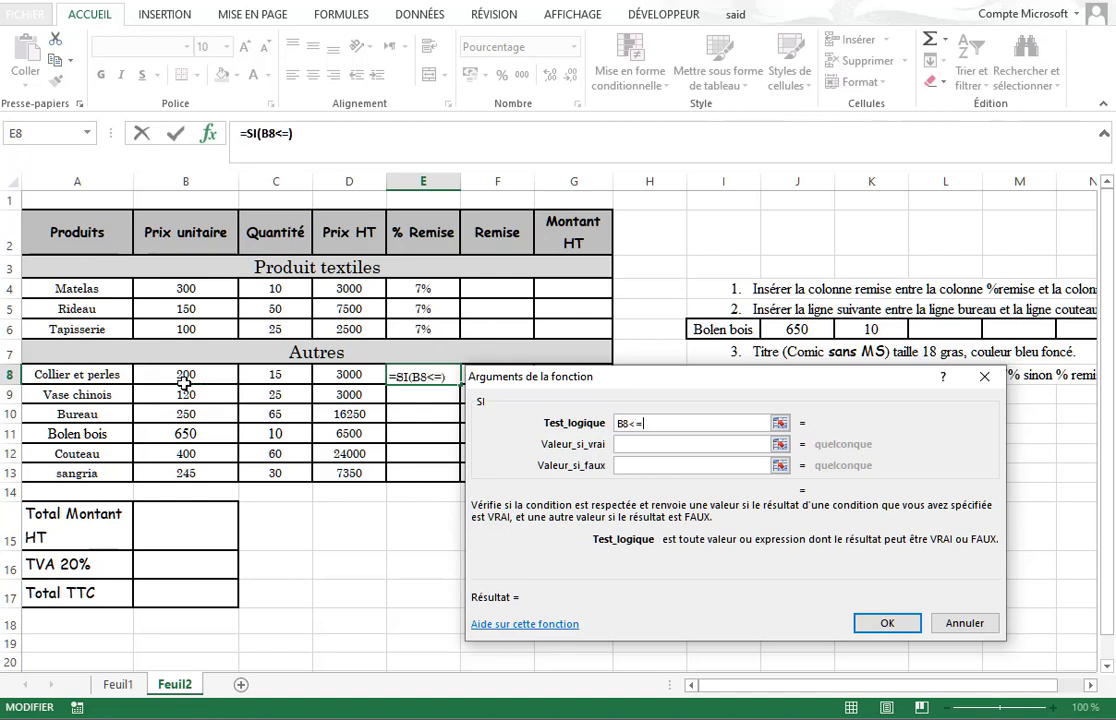
type("=300")
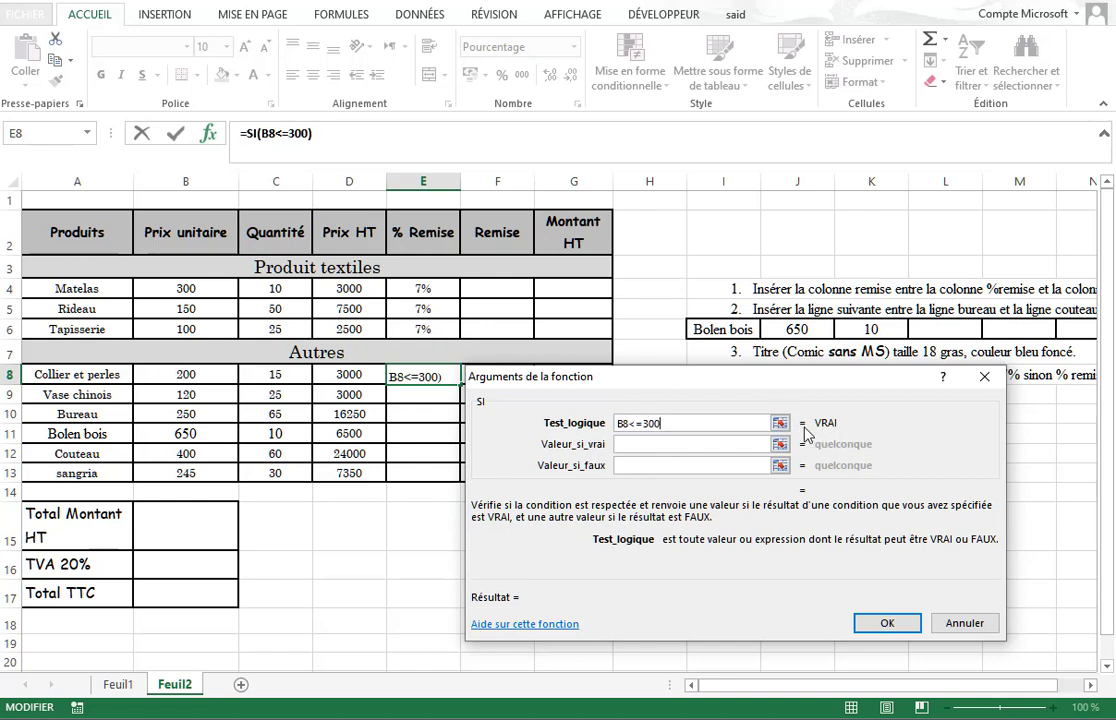
- Complete E8's SI function with 7% if true and 3% if false, and fill it through the sangria row
left_click(650, 446)
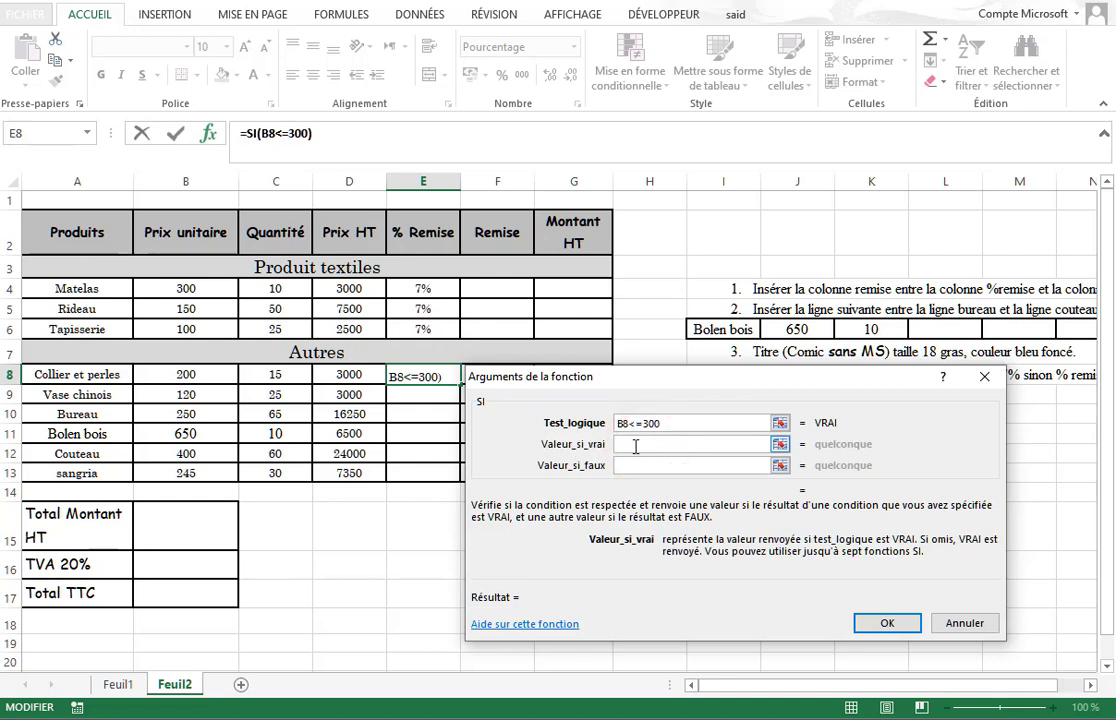
type("7%")
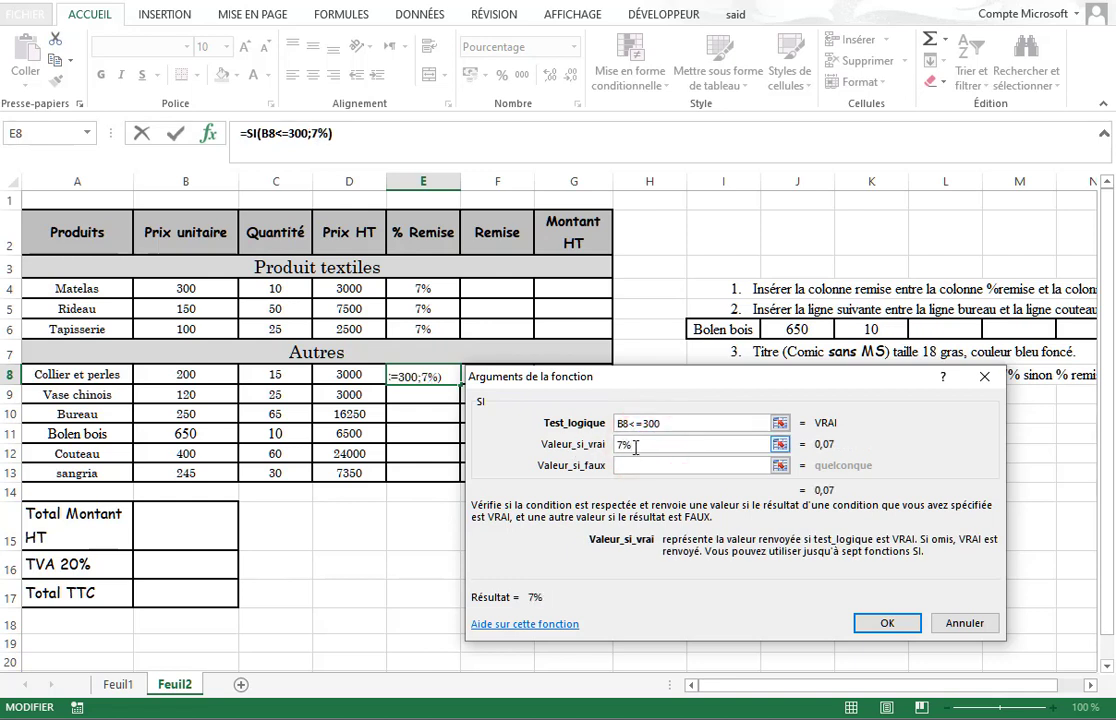
left_click(634, 465)
type("3")
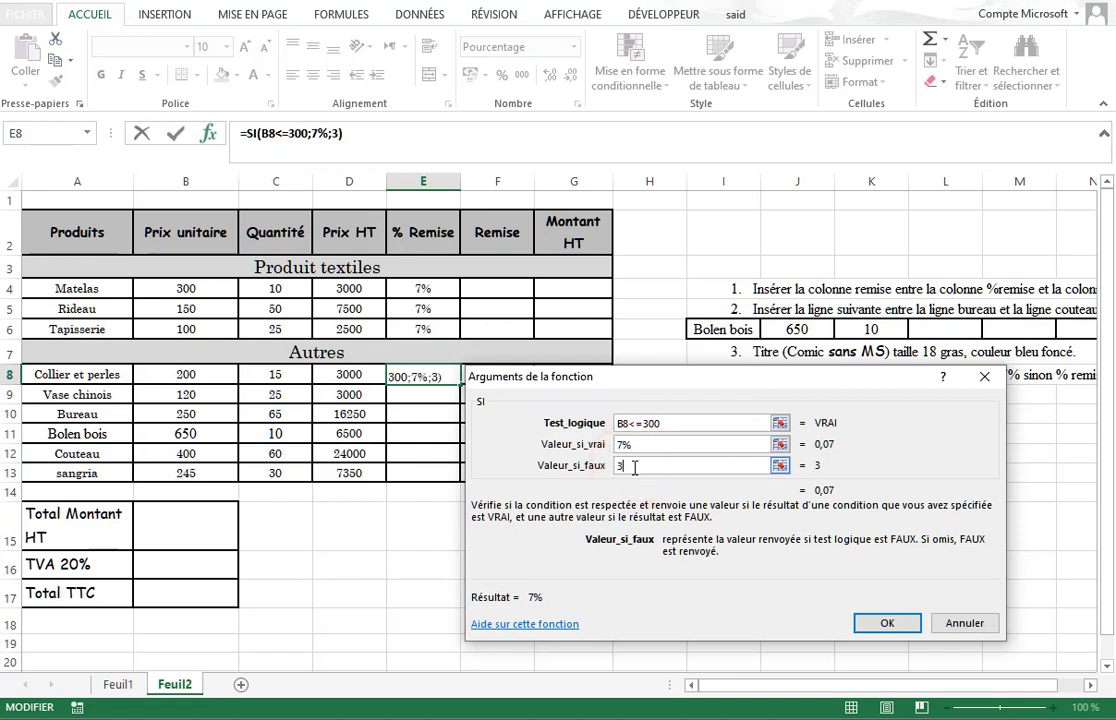
type("%")
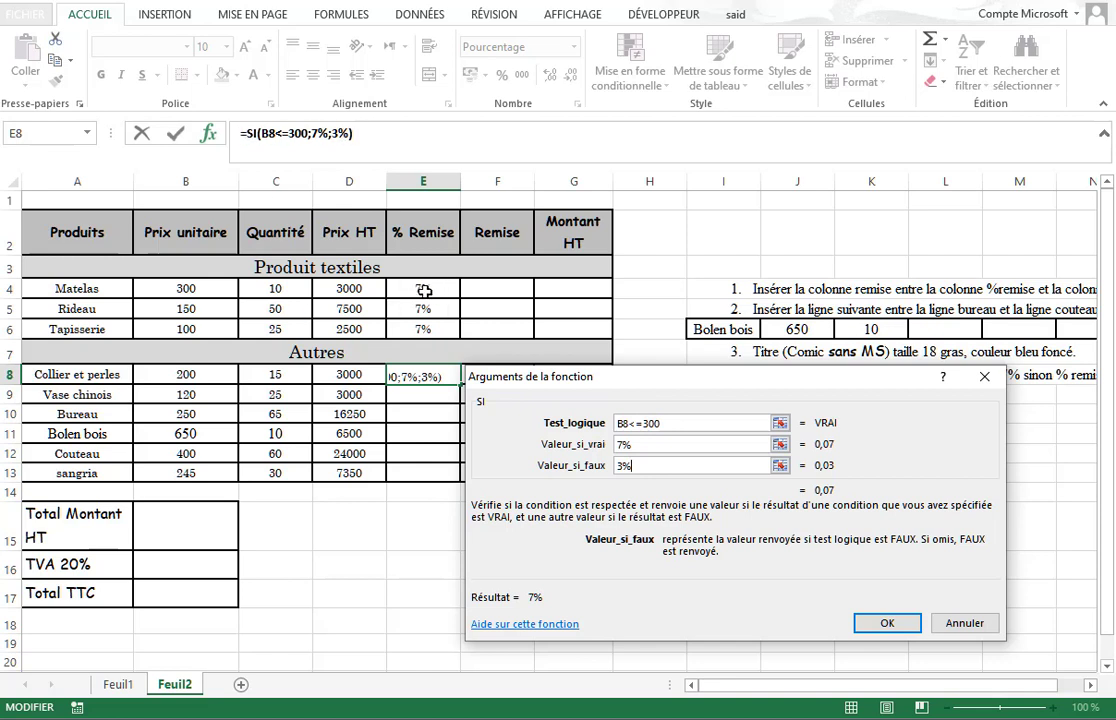
left_click(884, 622)
left_click_drag(459, 384, 460, 483)
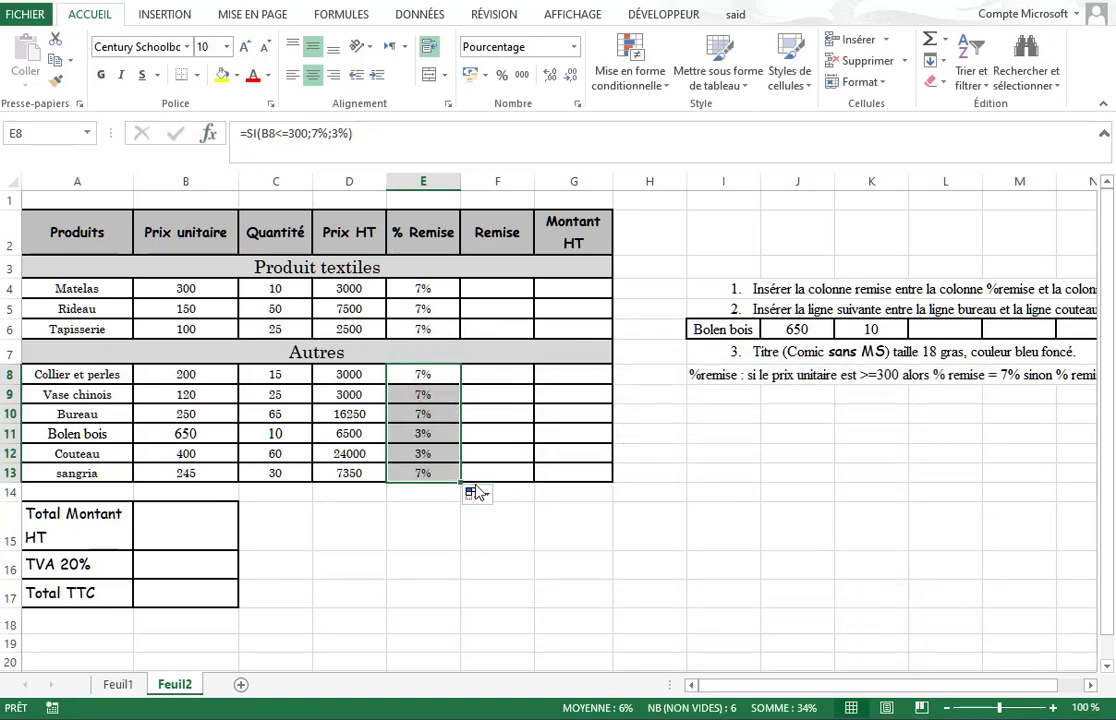
- Calculate Remise for Matelas in F4 with the formula =D4*E4
left_click(491, 290)
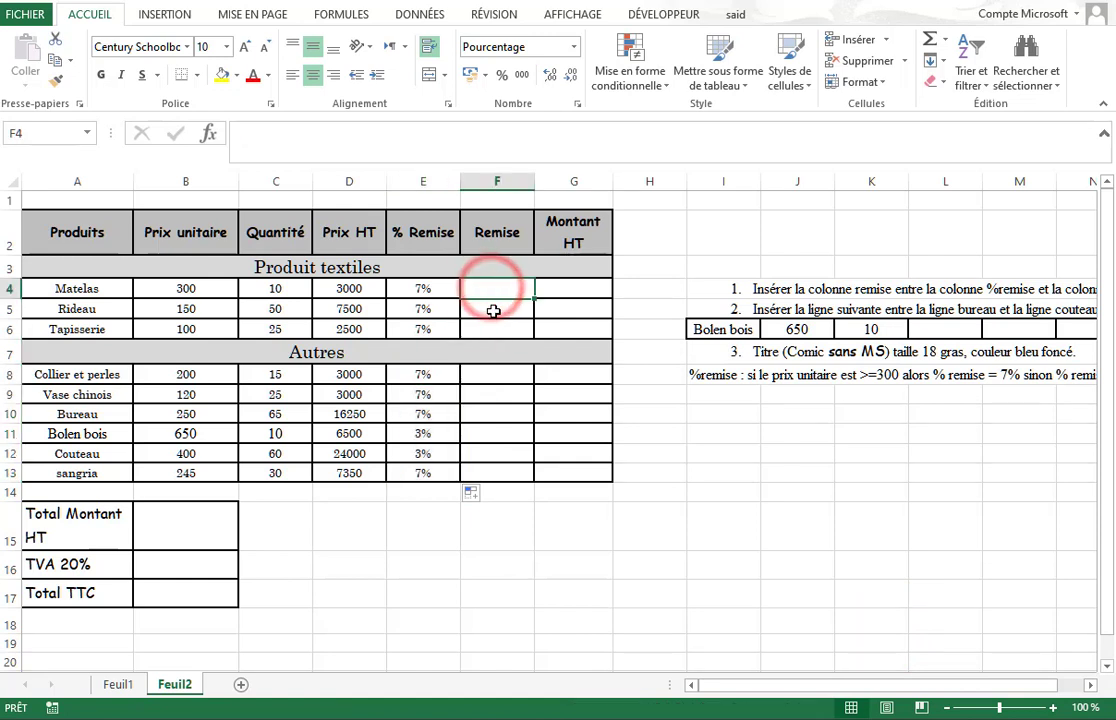
type("=")
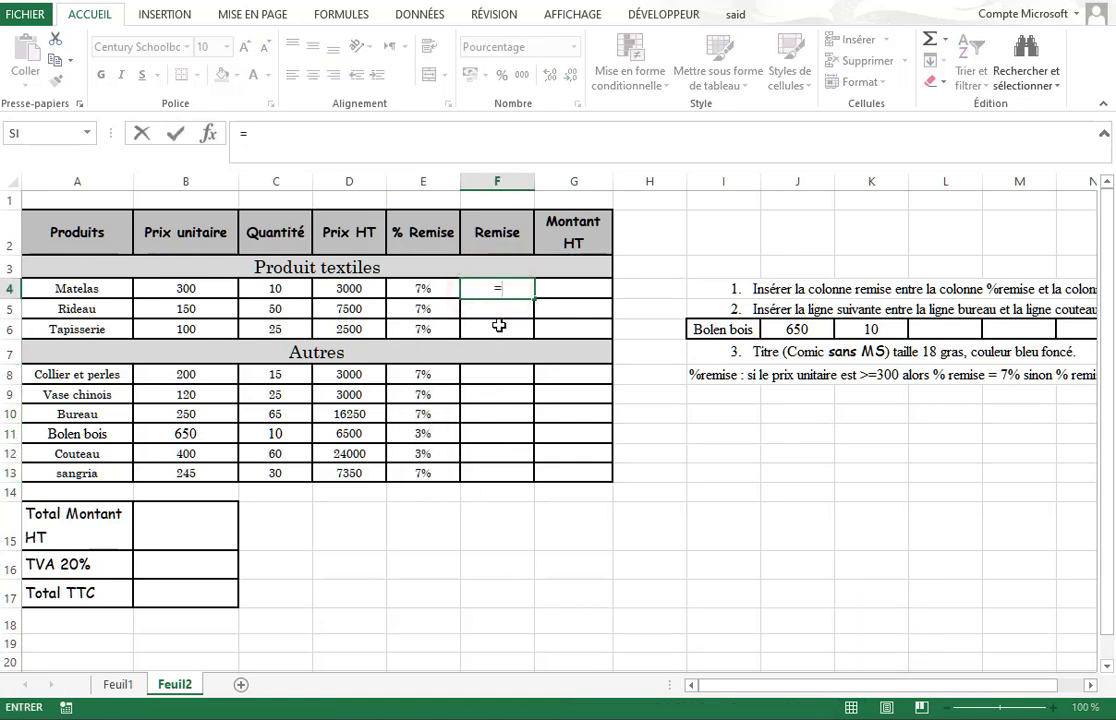
left_click(358, 287)
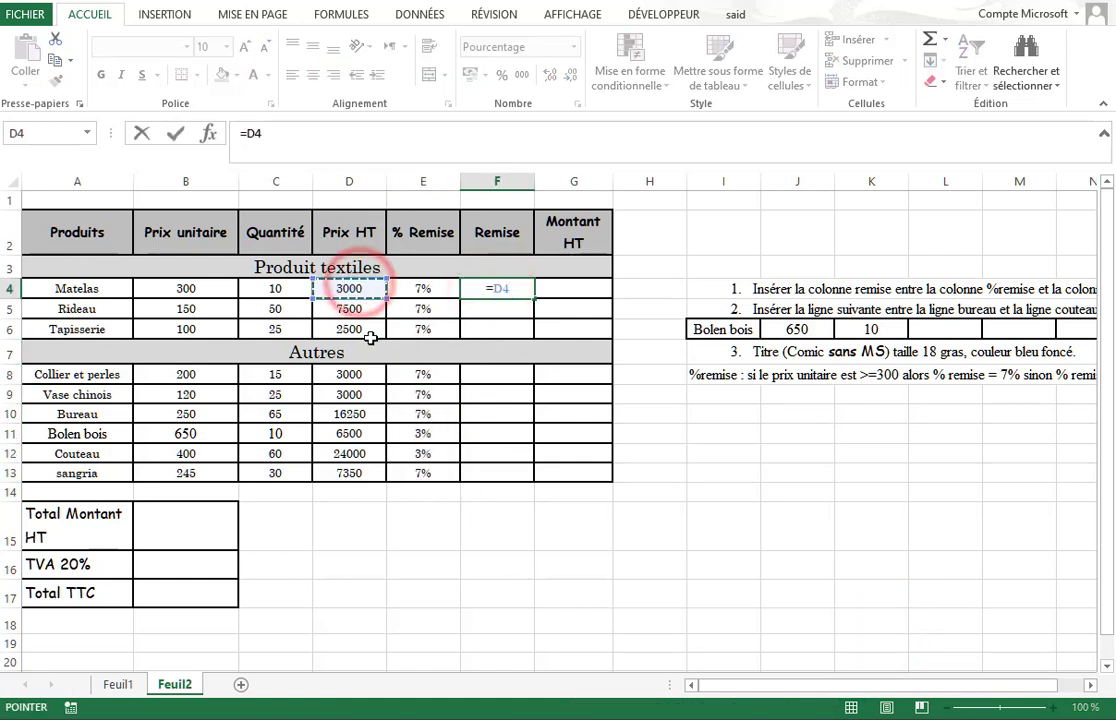
type("*")
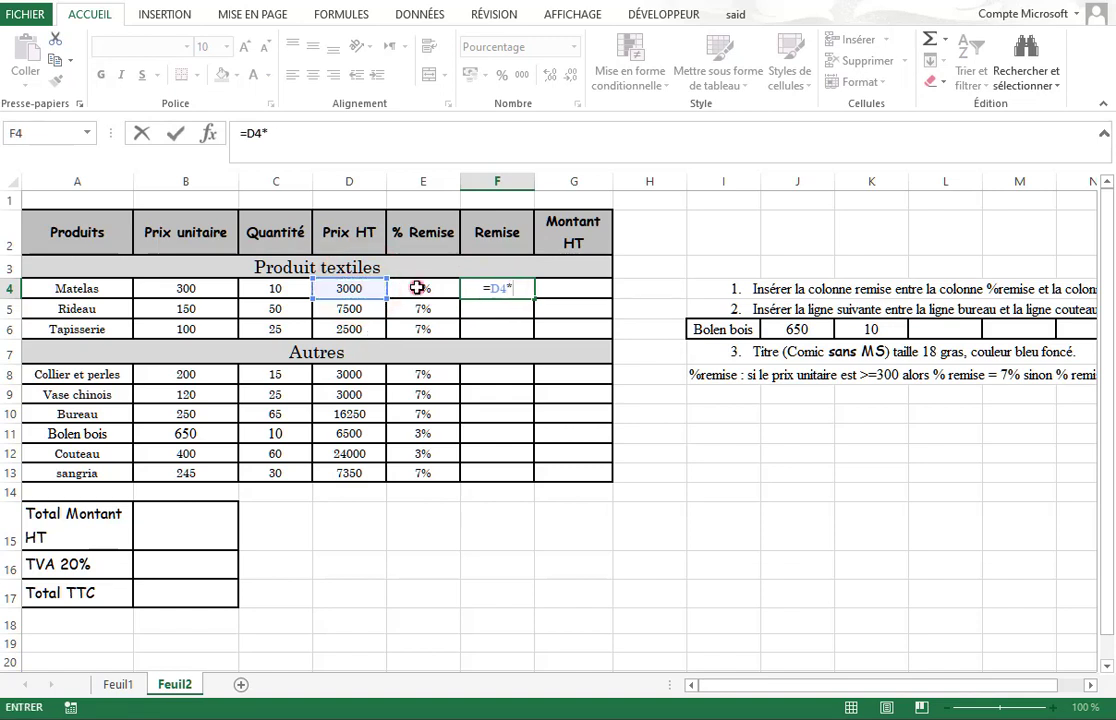
left_click(420, 290)
key("Return")
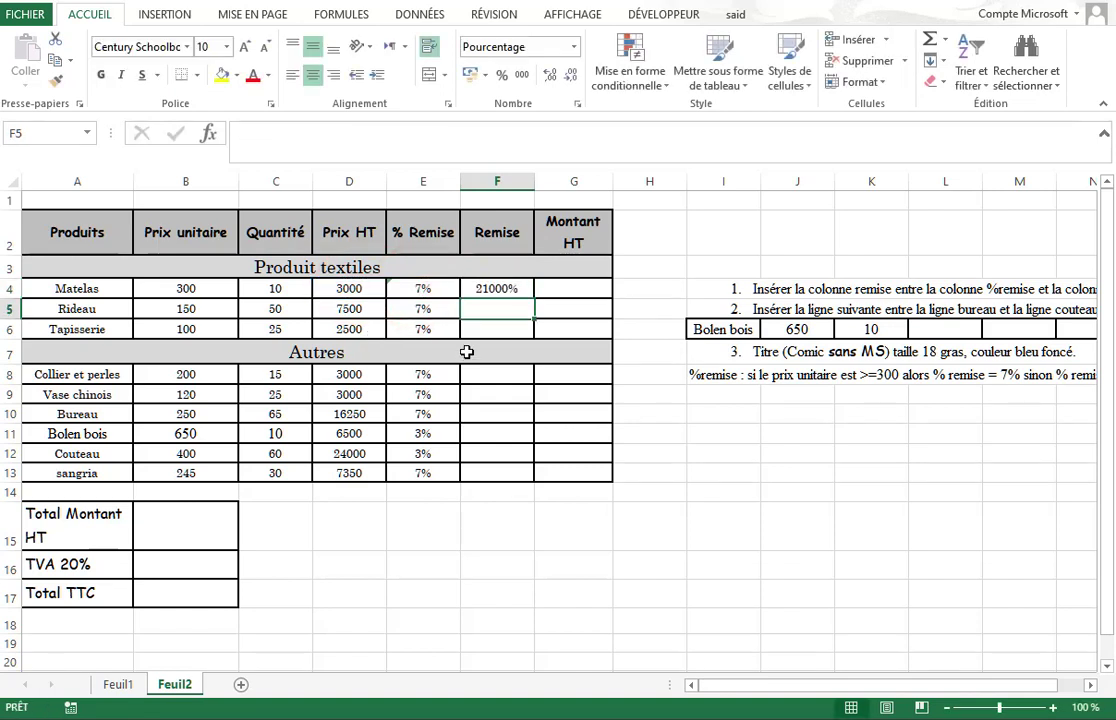
- Set F4 to the Standard number format and fill its Remise formula through the Tapisserie row
left_click(500, 290)
left_click(573, 47)
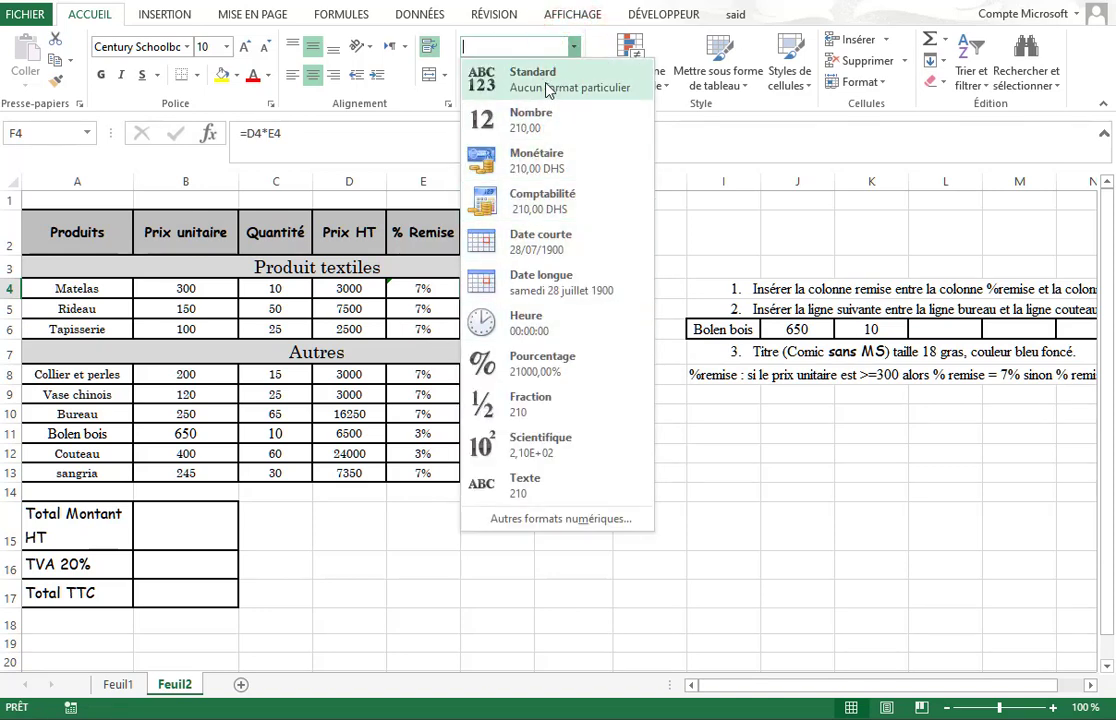
left_click(548, 88)
left_click(503, 288)
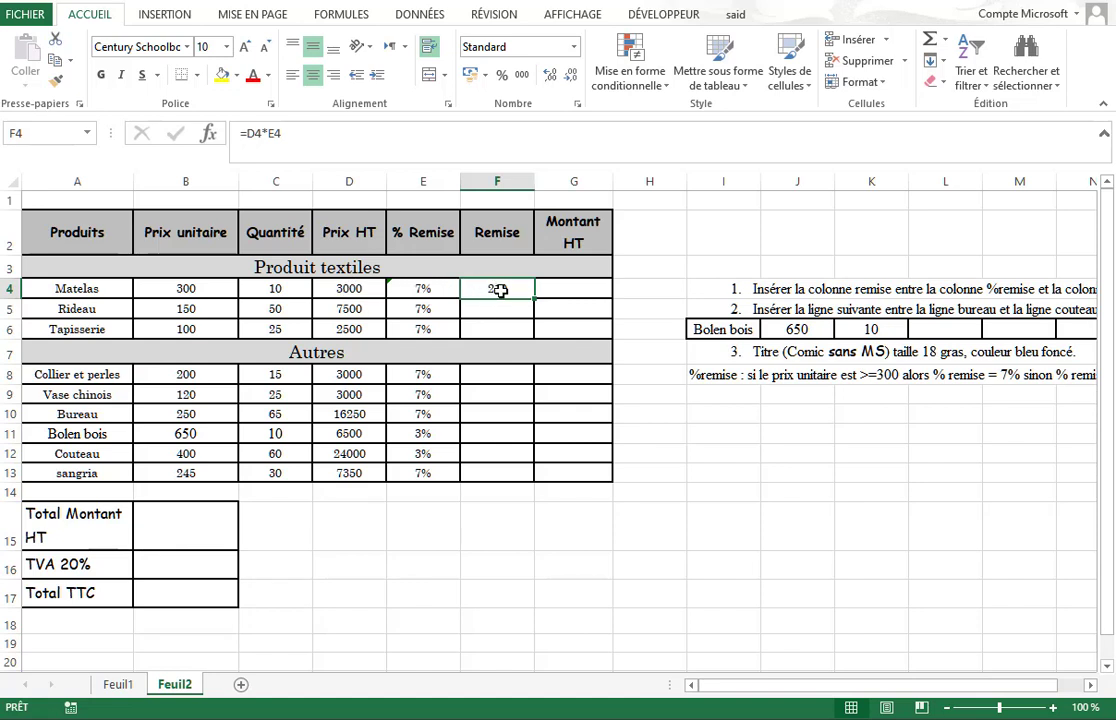
left_click_drag(532, 296, 516, 340)
- Calculate Remise for Collier et perles in F8 with the formula =D8*E8
left_click(513, 374)
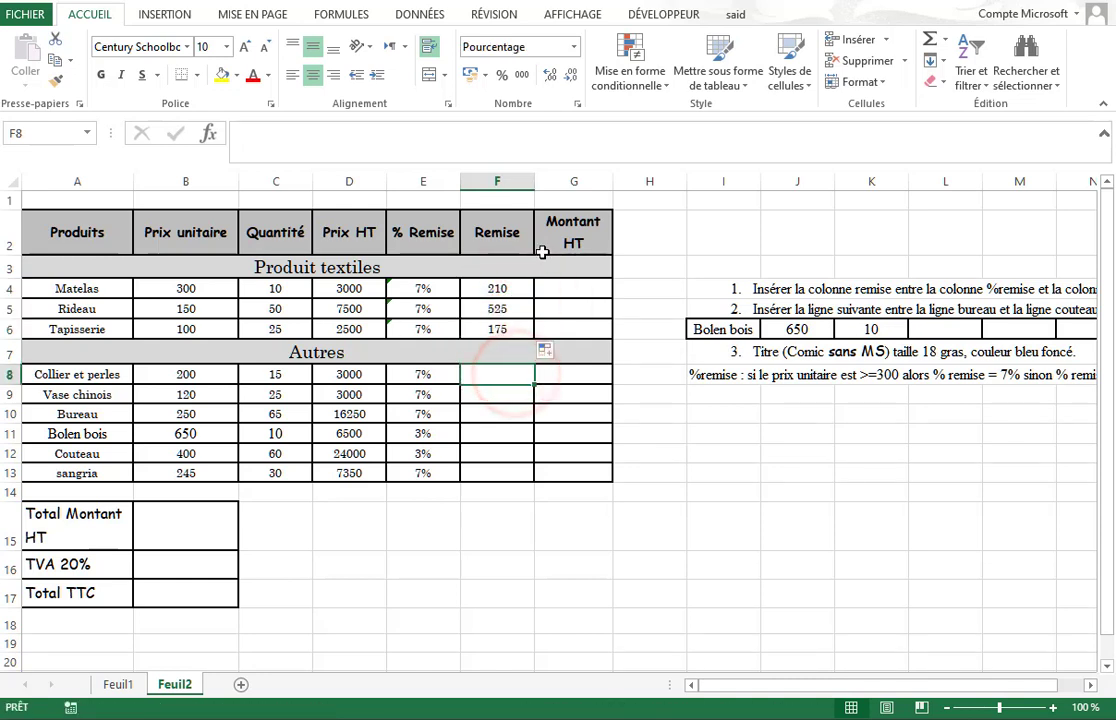
type("=")
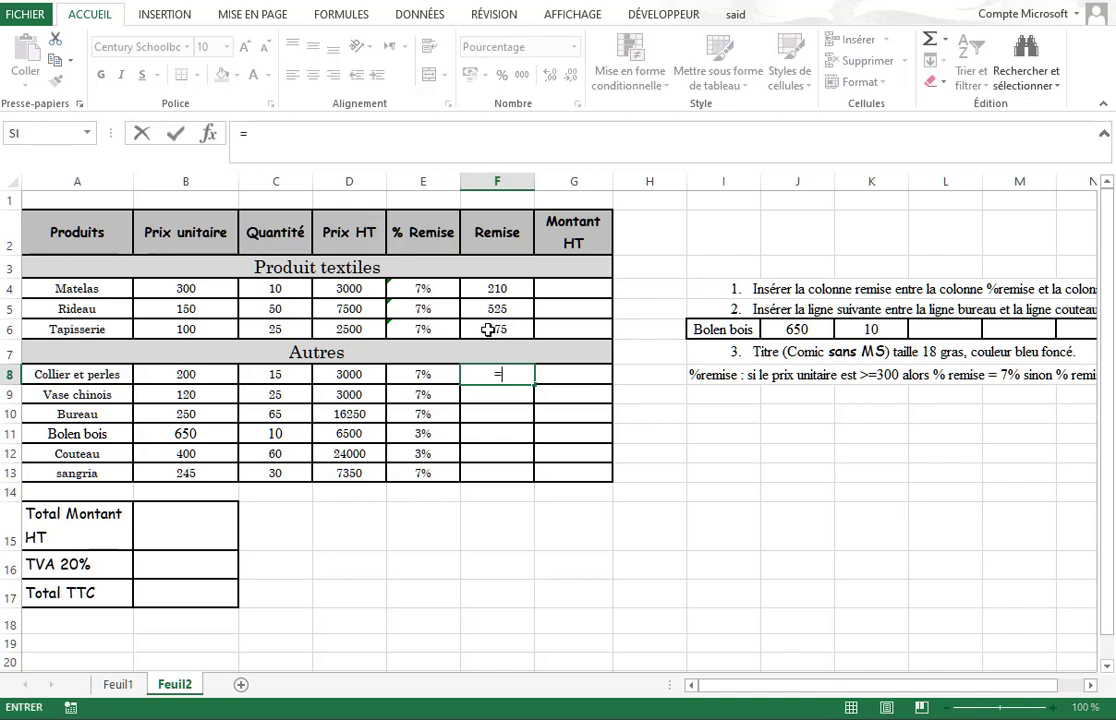
left_click(440, 373)
left_click(361, 373)
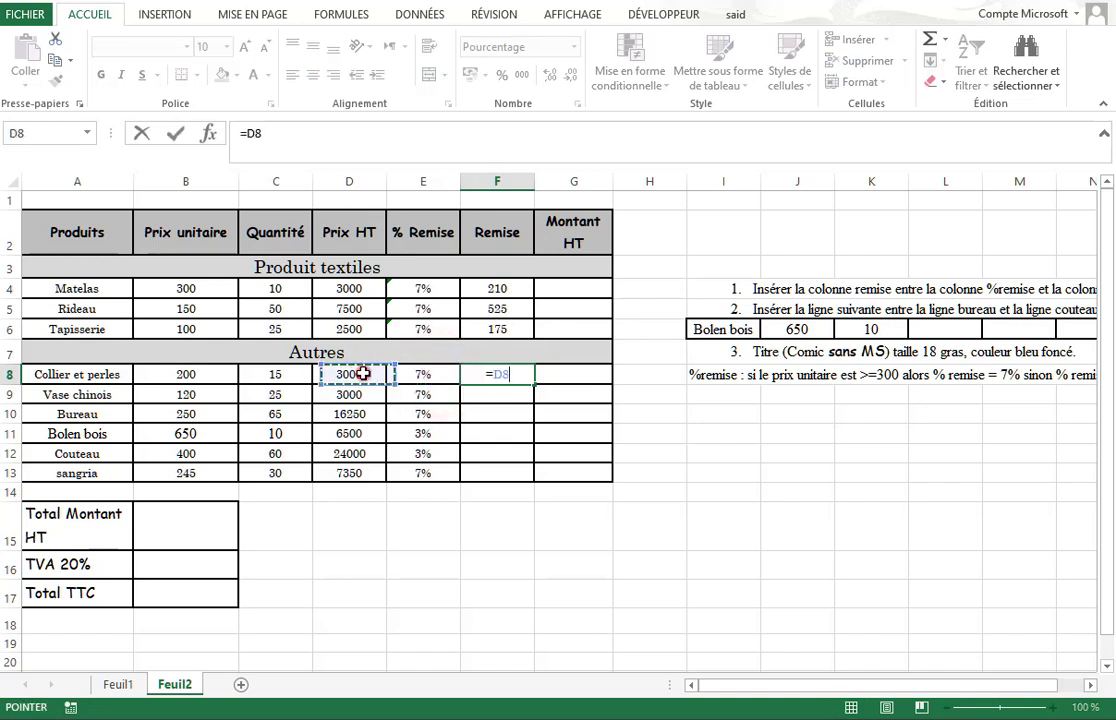
type("*")
left_click(423, 373)
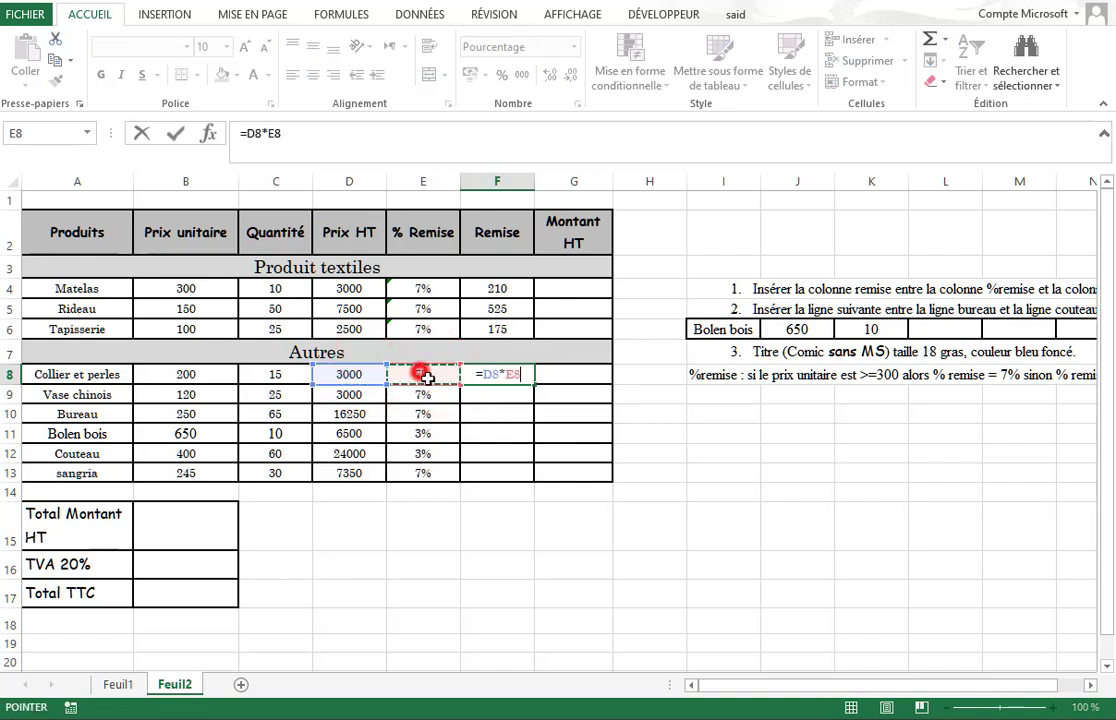
key("Return")
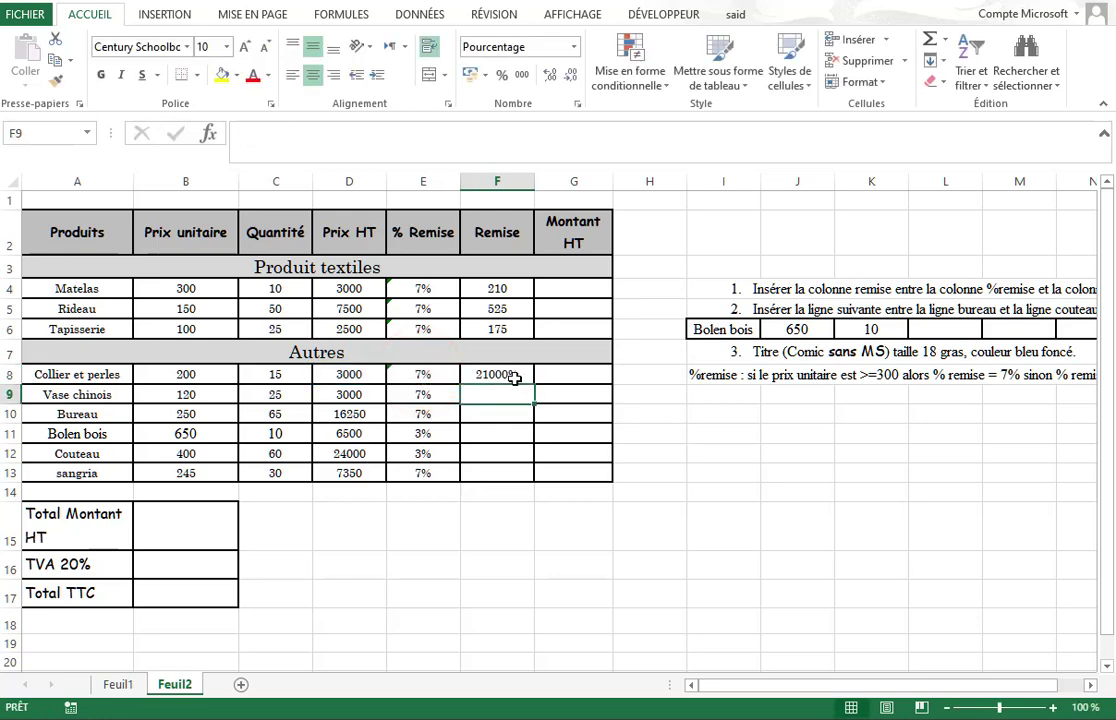
- Set F8 to the Standard number format, fill its Remise formula through the sangria row, and check the copied formulas
left_click(514, 375)
left_click(573, 46)
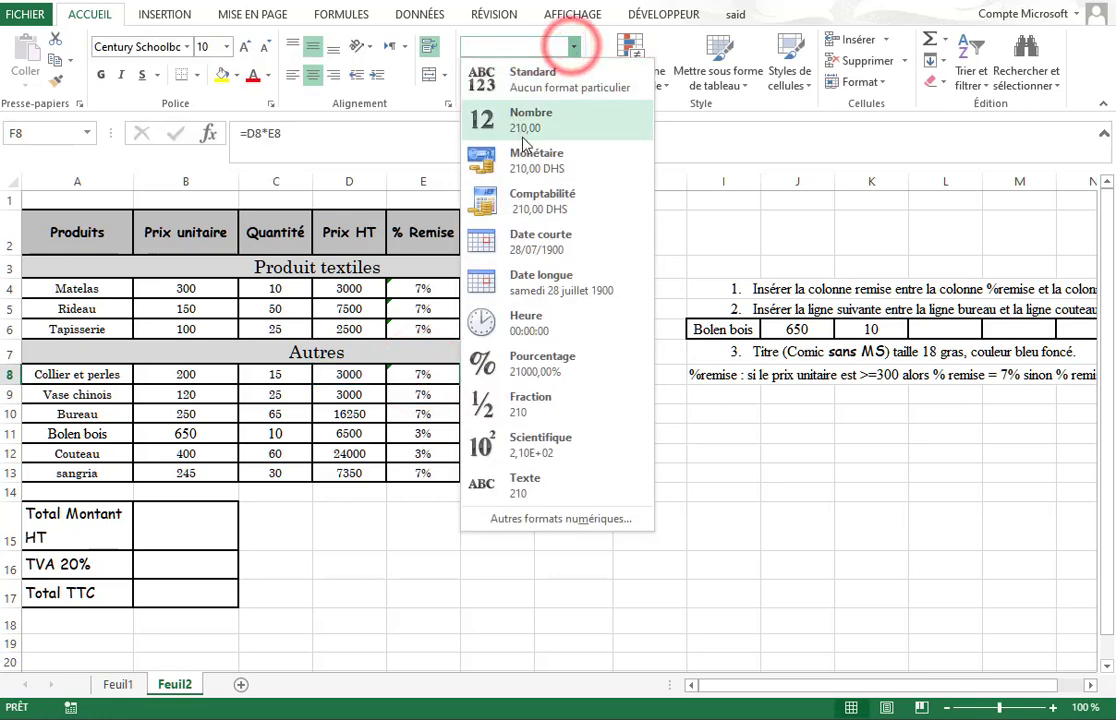
left_click(550, 78)
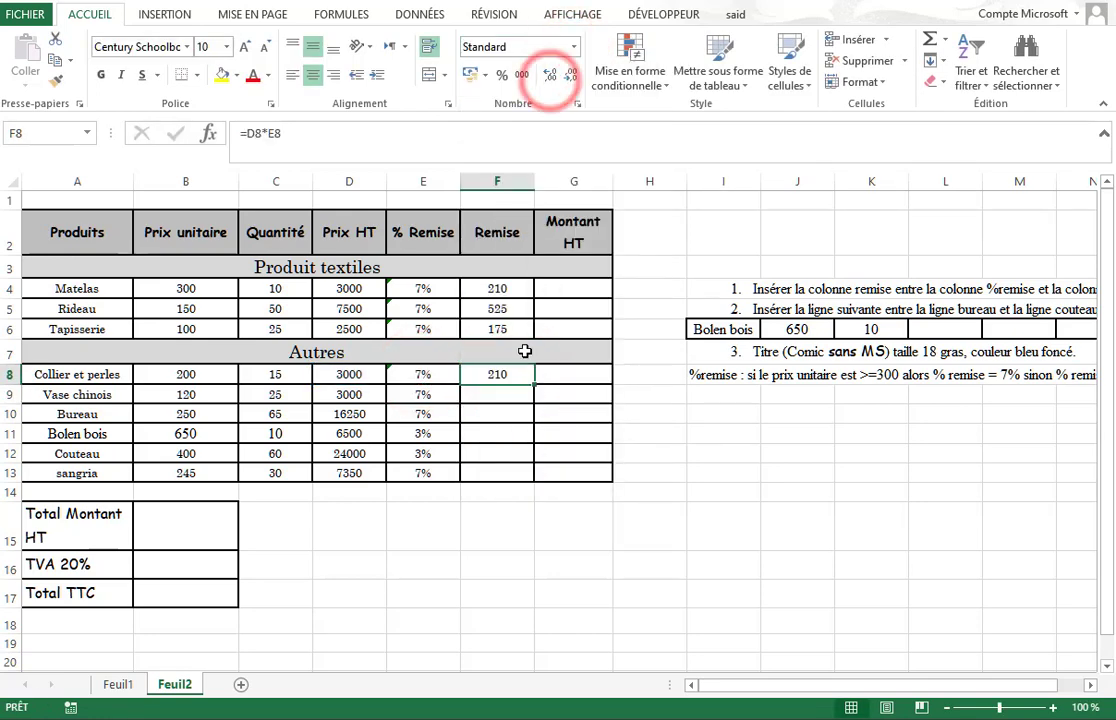
left_click(523, 372)
left_click_drag(533, 384, 534, 477)
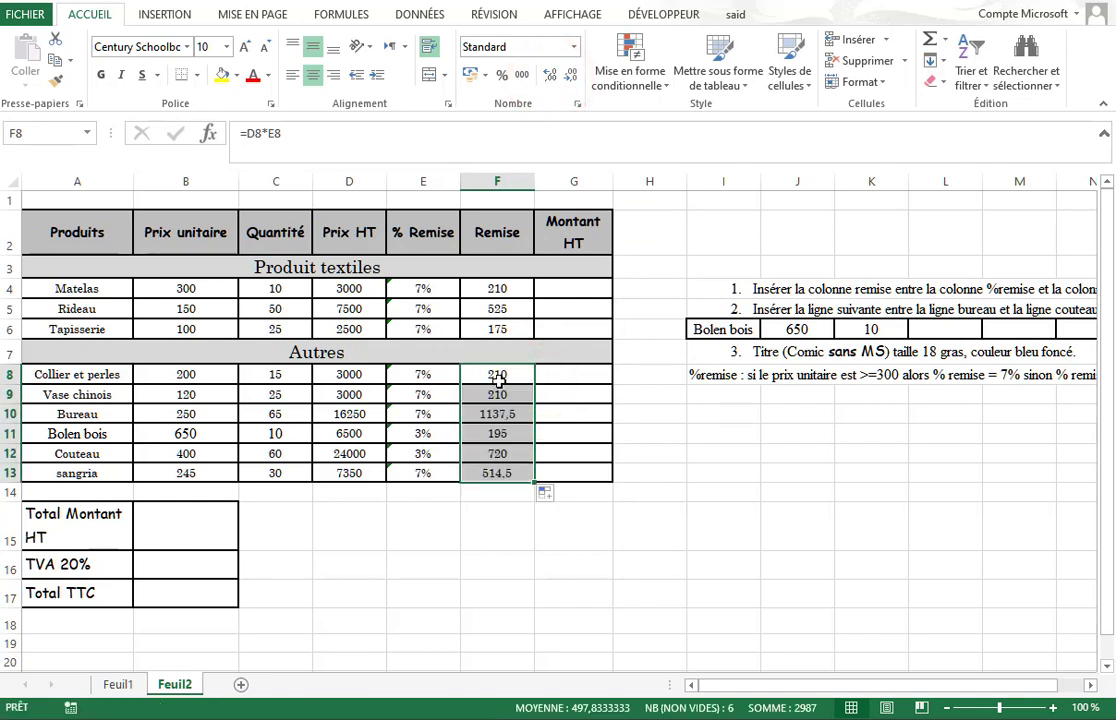
left_click(498, 378)
left_click(505, 414)
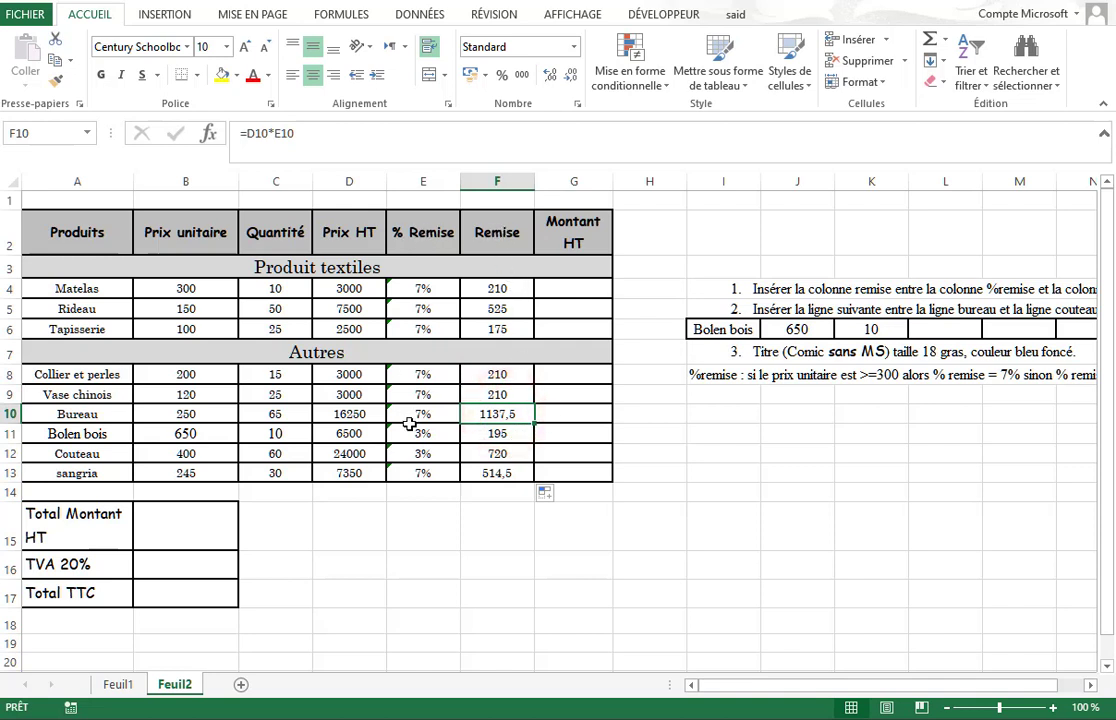
- Calculate Montant HT for Matelas in G4 with =D4-F4 and fill the formula through the Tapisserie row
left_click(577, 288)
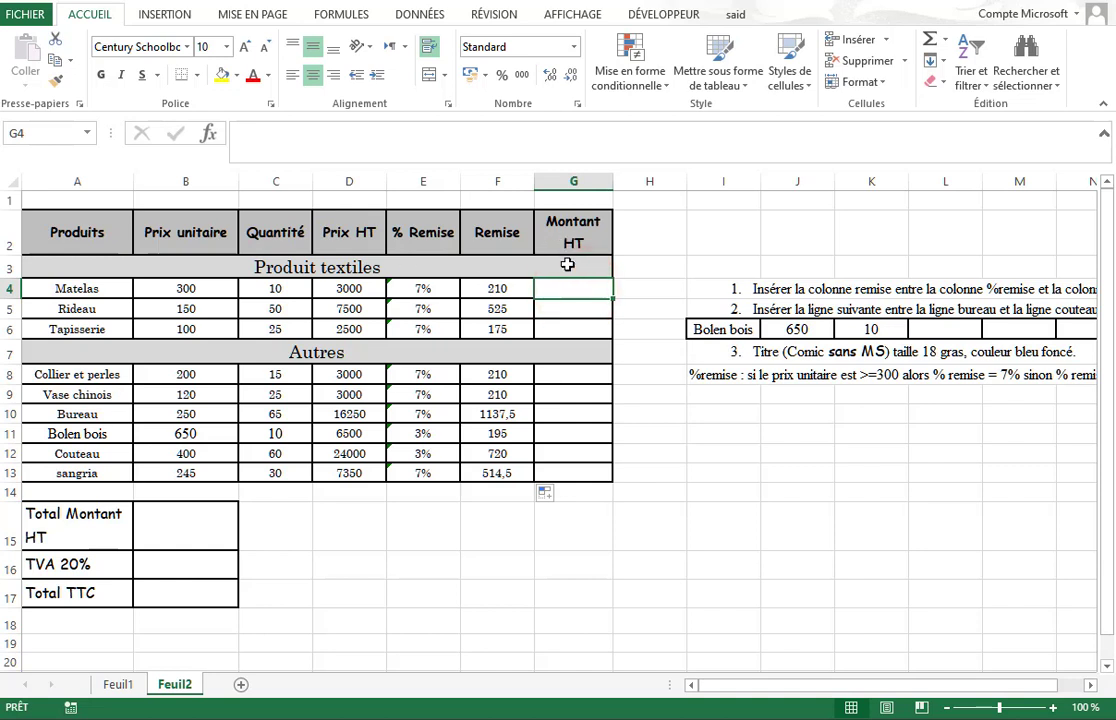
left_click(349, 288)
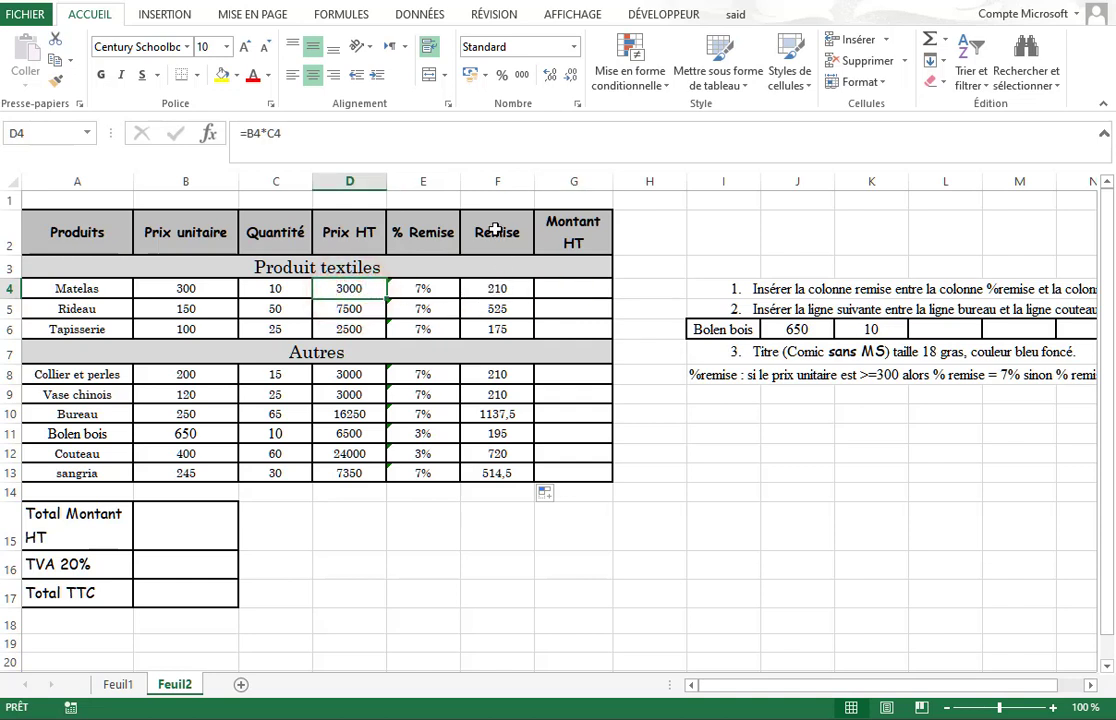
left_click(541, 288)
type("=")
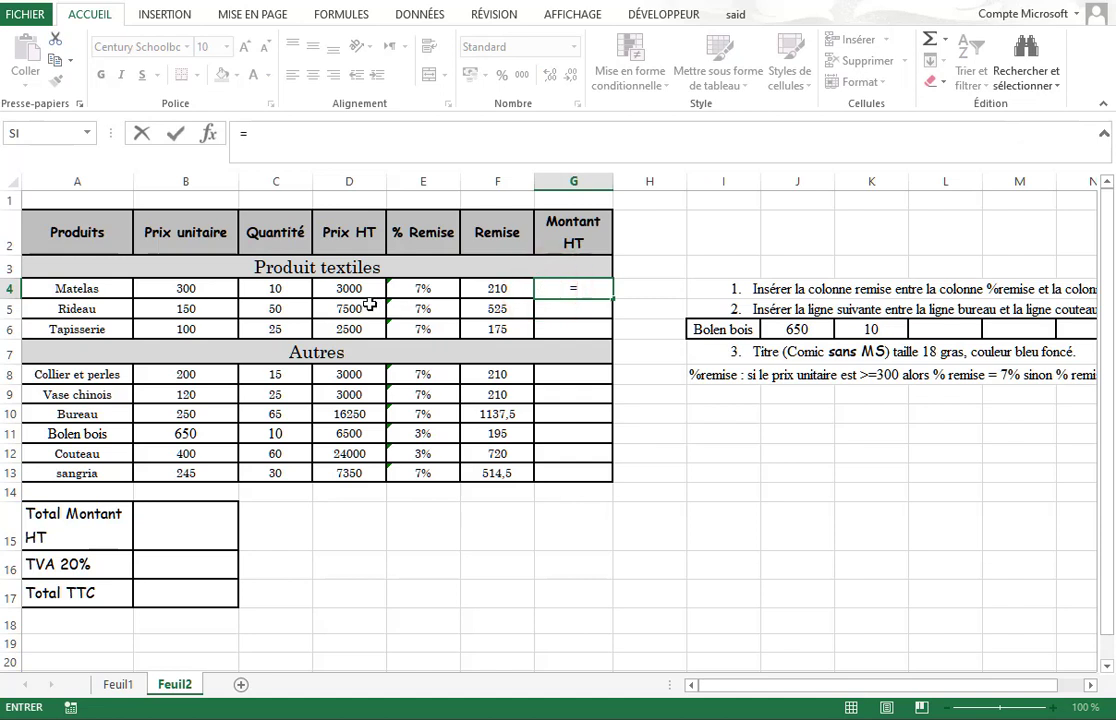
left_click(359, 289)
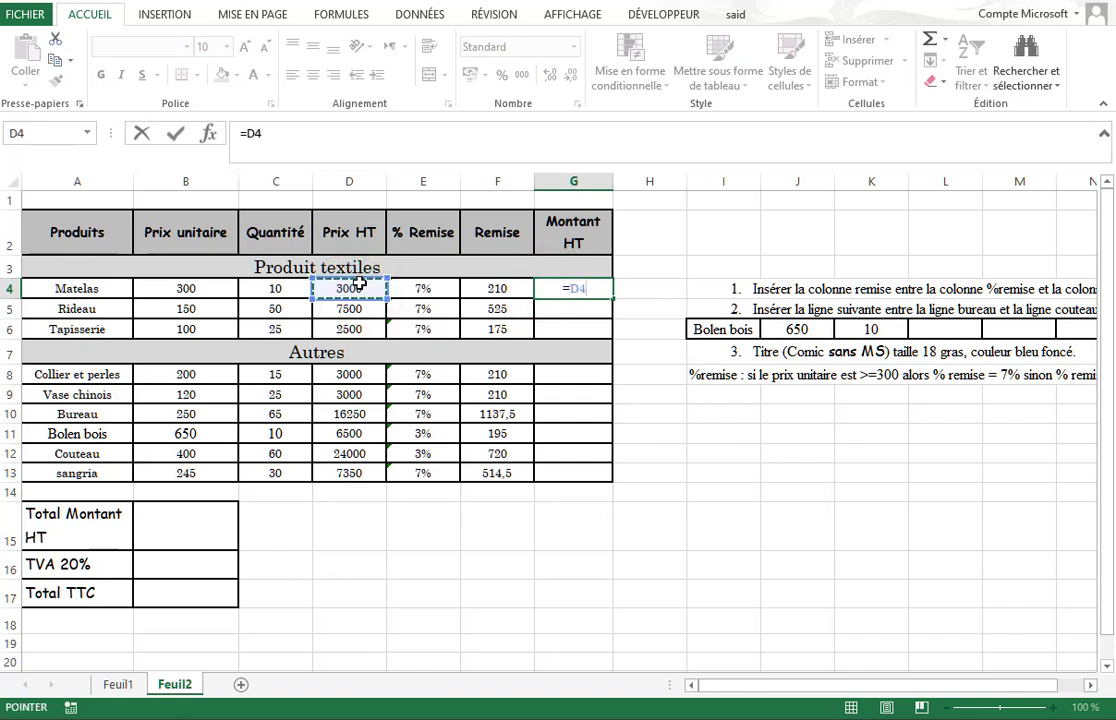
type("-")
left_click(491, 288)
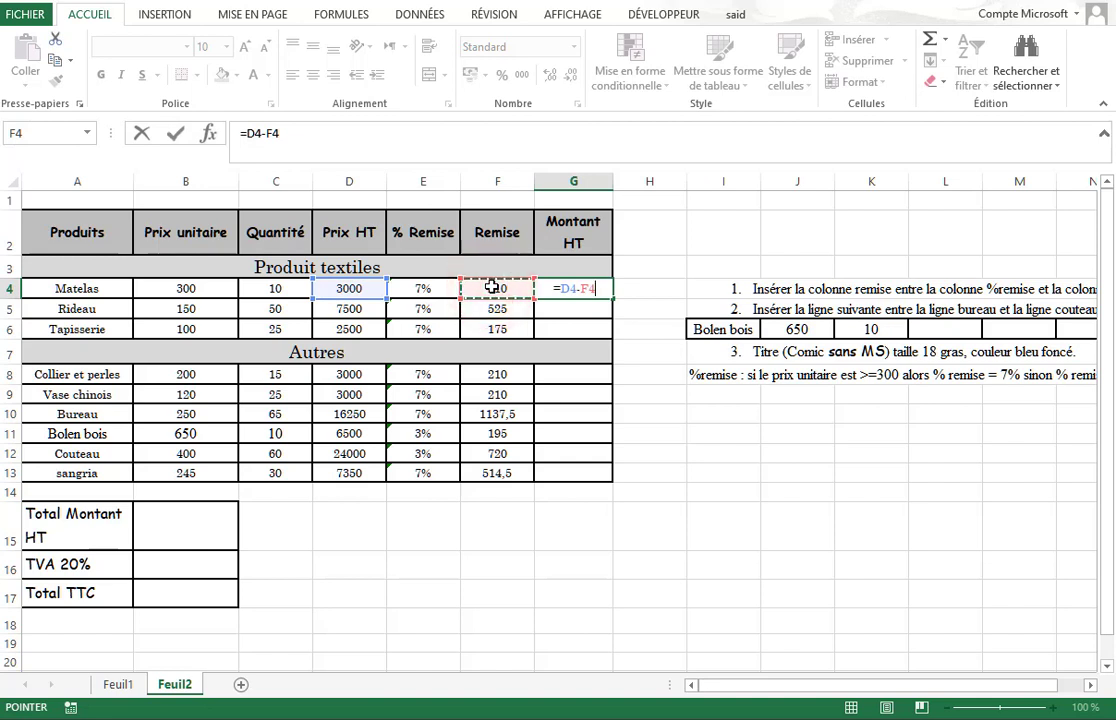
key("Return")
left_click(541, 292)
left_click_drag(611, 298, 612, 336)
- Calculate Montant HT for Collier et perles in G8 with =D8-F8 and fill the formula through the sangria row
left_click(580, 374)
type("=")
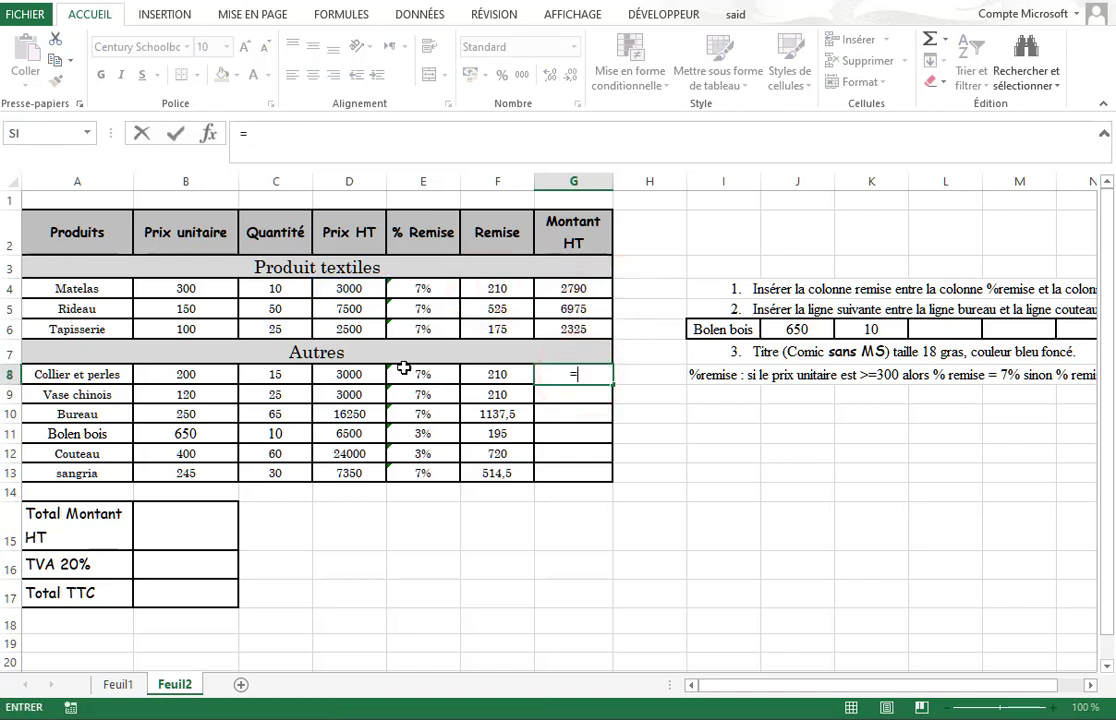
left_click(354, 375)
type("-")
left_click(500, 374)
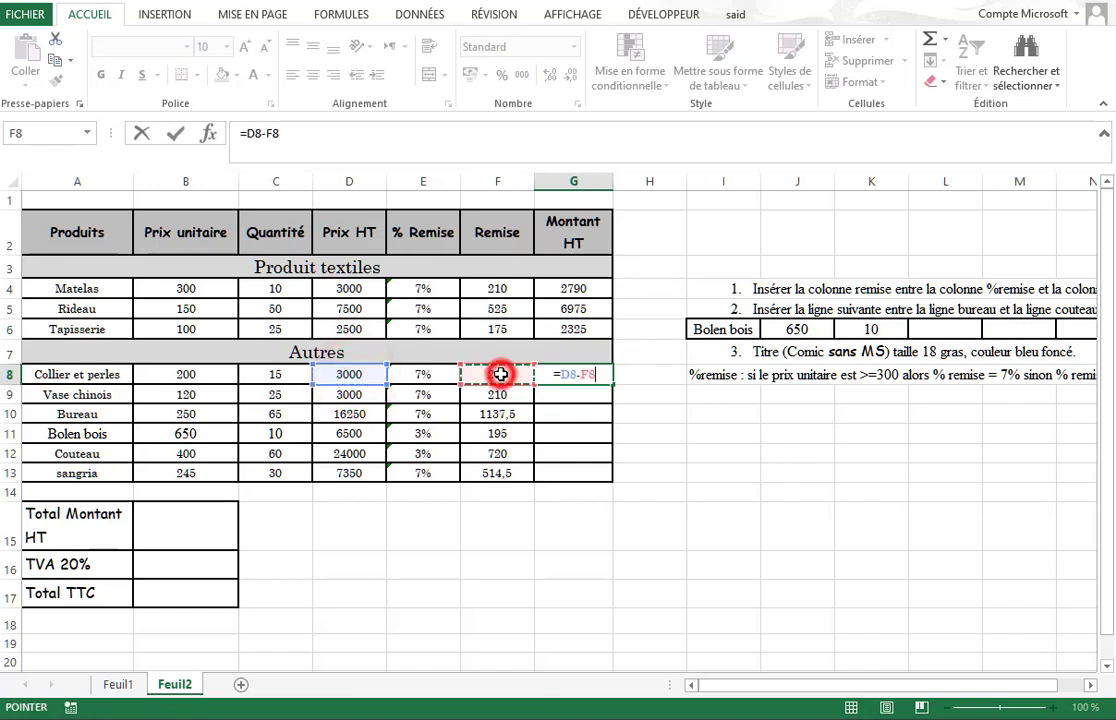
key("Return")
left_click(570, 376)
left_click_drag(611, 383, 613, 476)
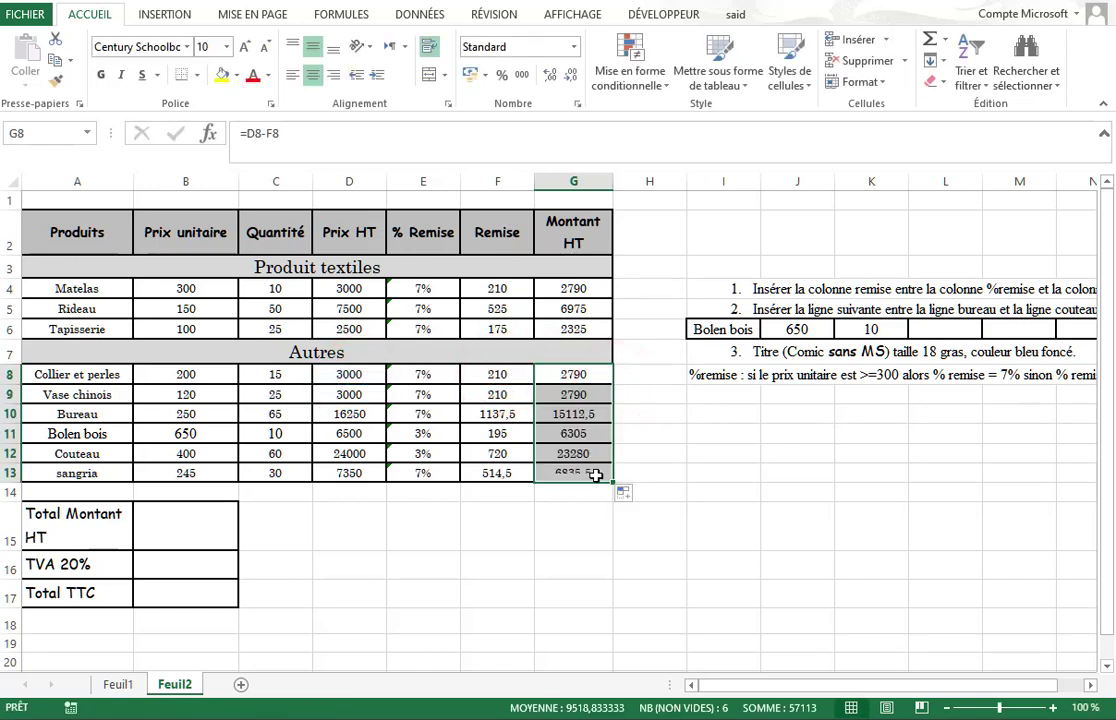
- Calculate Total Montant HT in B15 by entering the formula =SOMME(G4:G6;G8:G13)
left_click(234, 537)
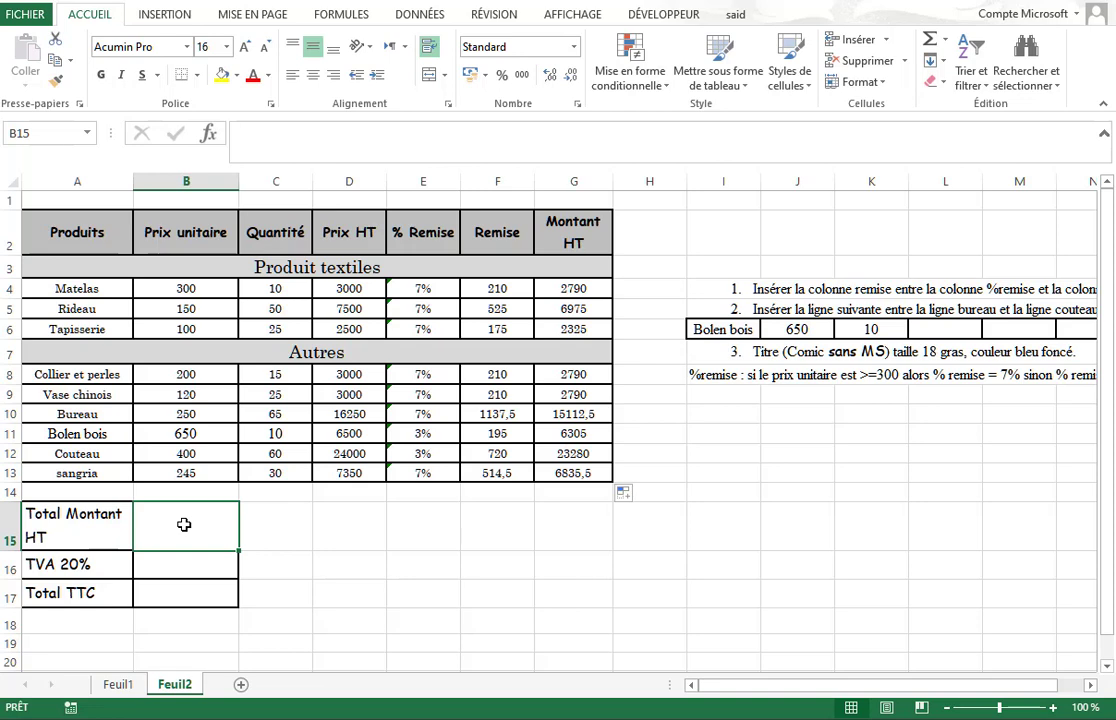
type("=somm")
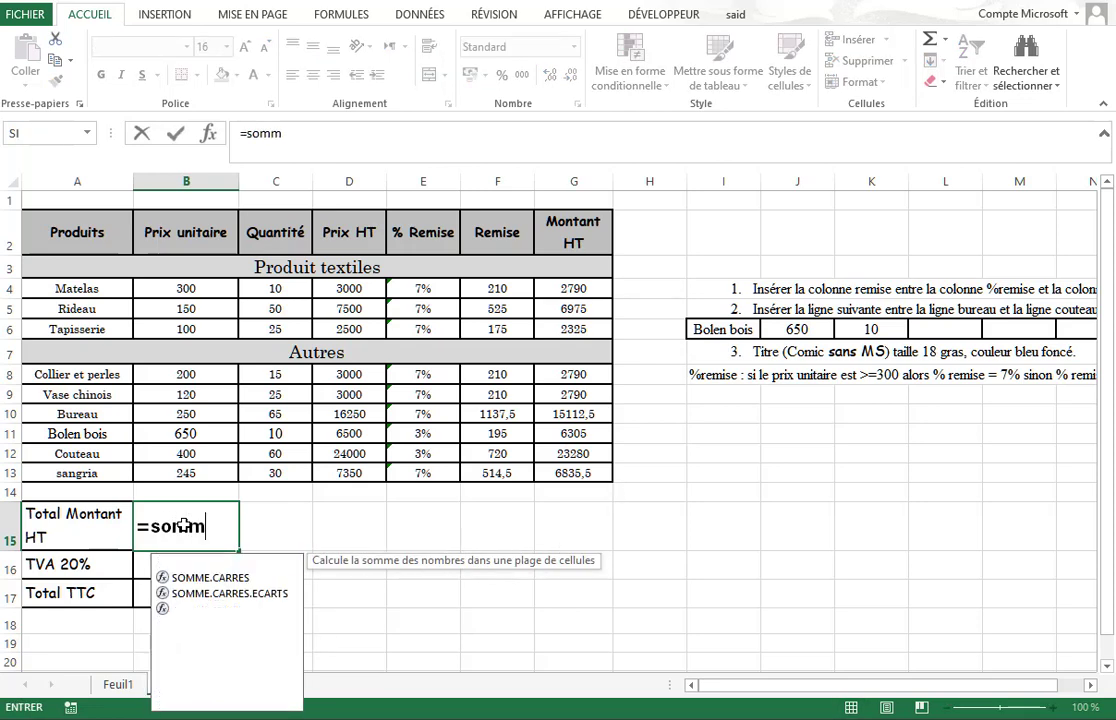
type("e")
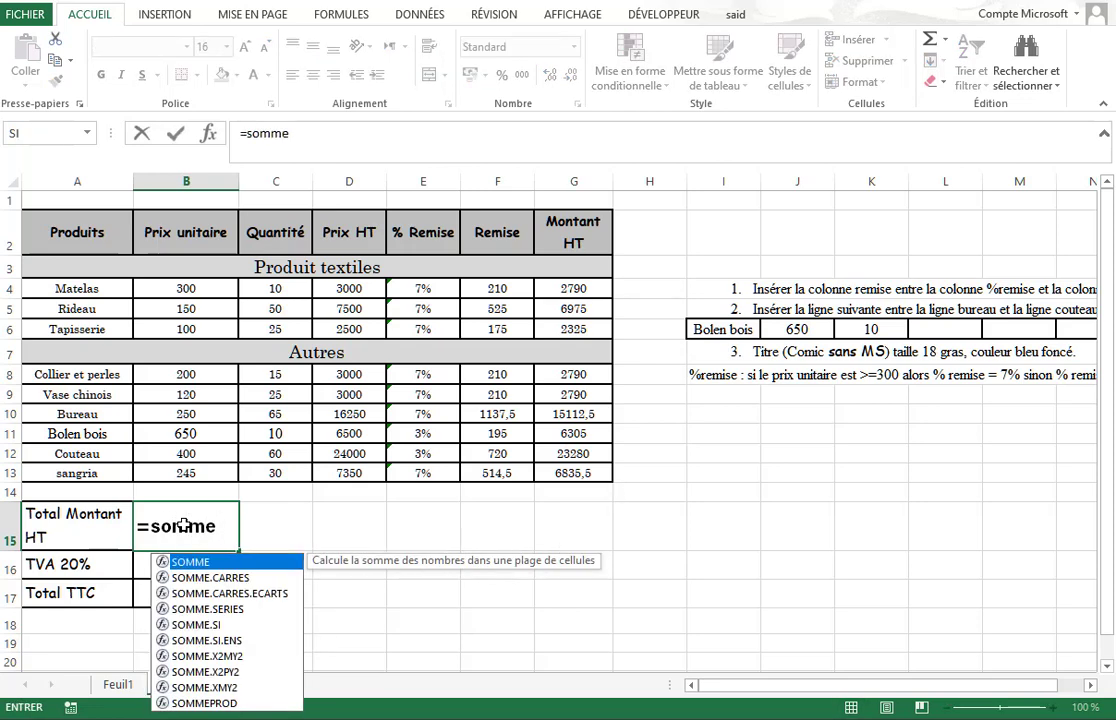
key("Tab")
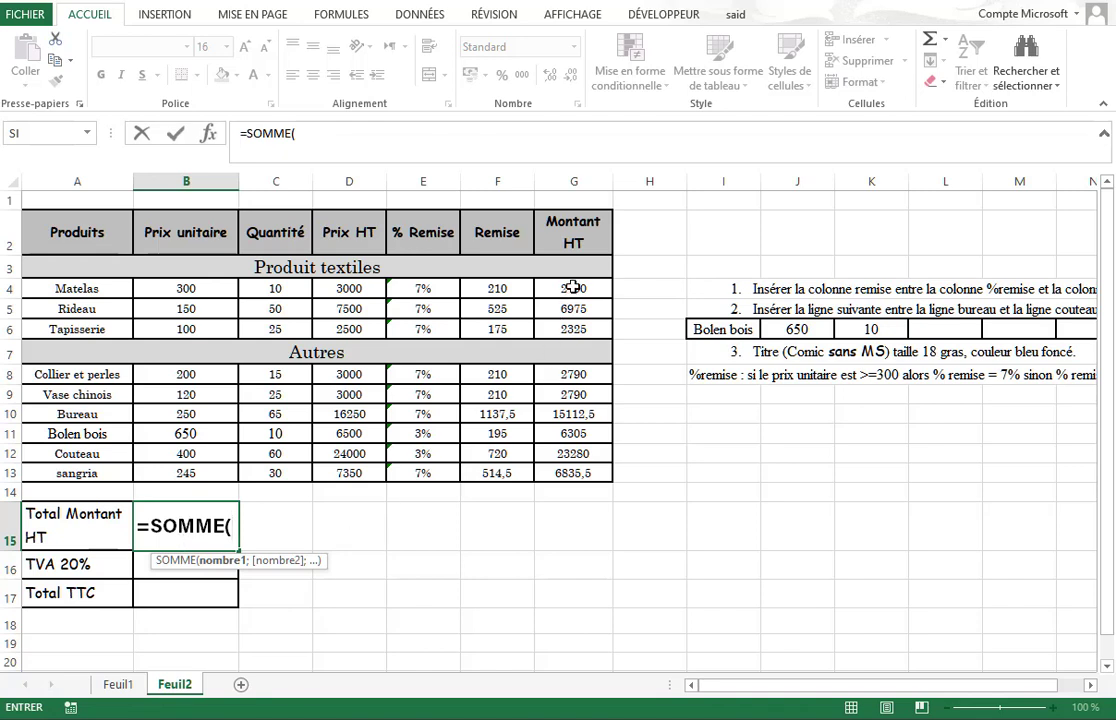
left_click_drag(572, 288, 577, 325)
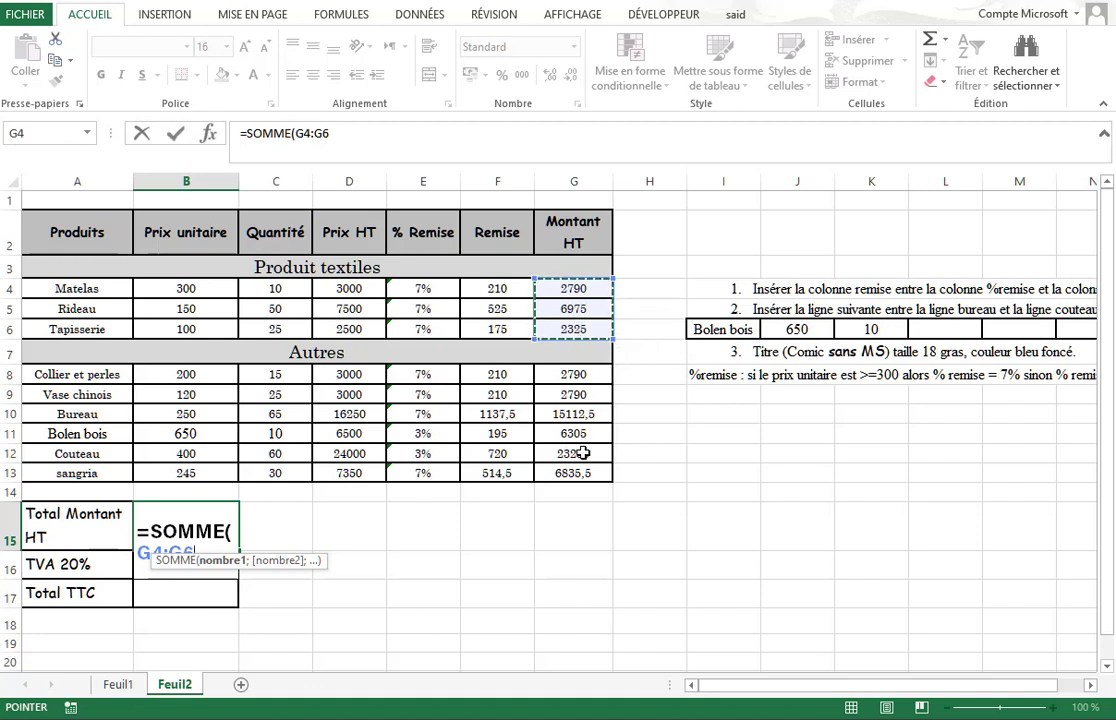
left_click_drag(574, 374, 576, 476)
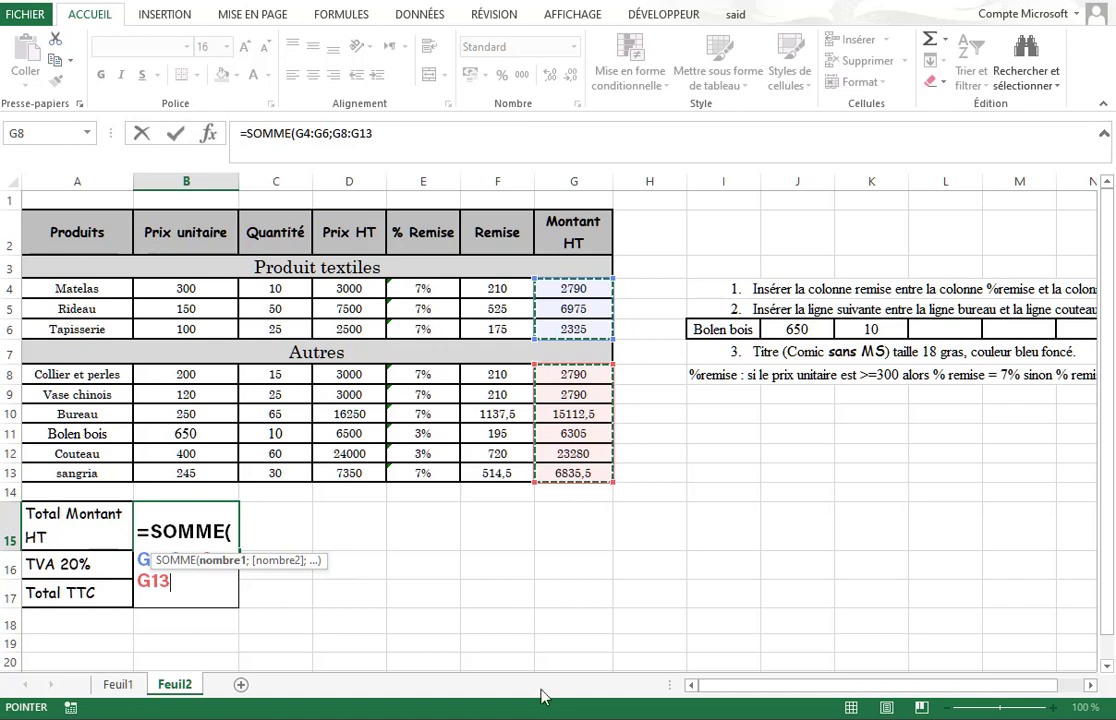
key("Return")
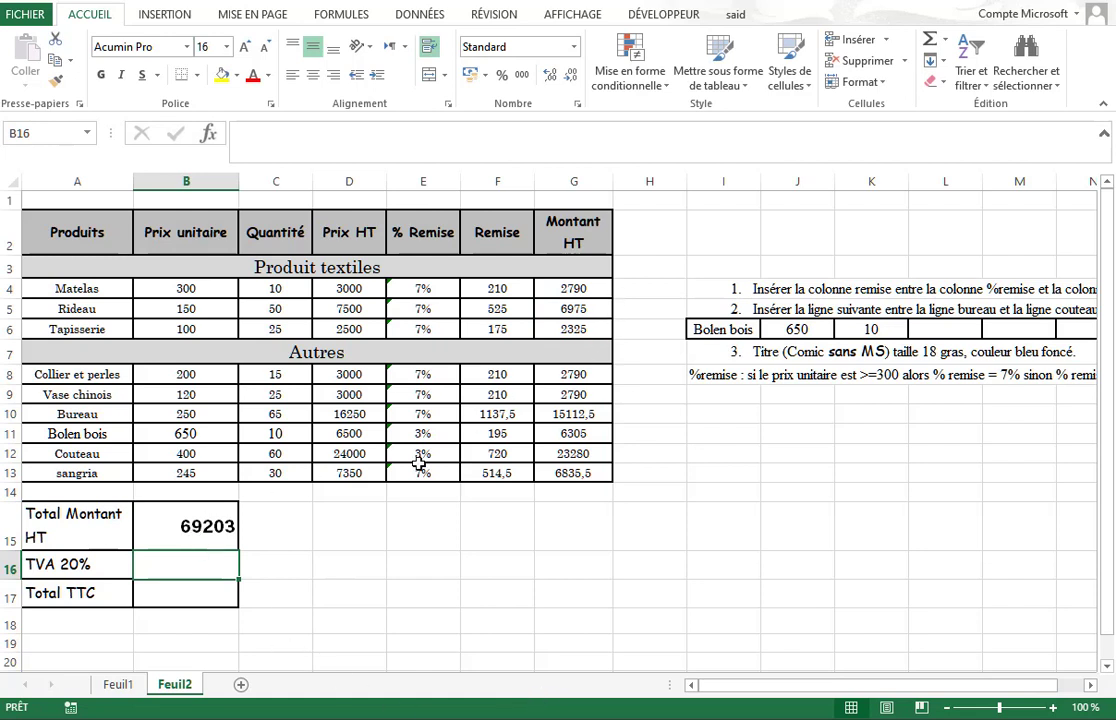
- Clear the Total Montant HT formula from B15
left_click(205, 527)
key("Delete")
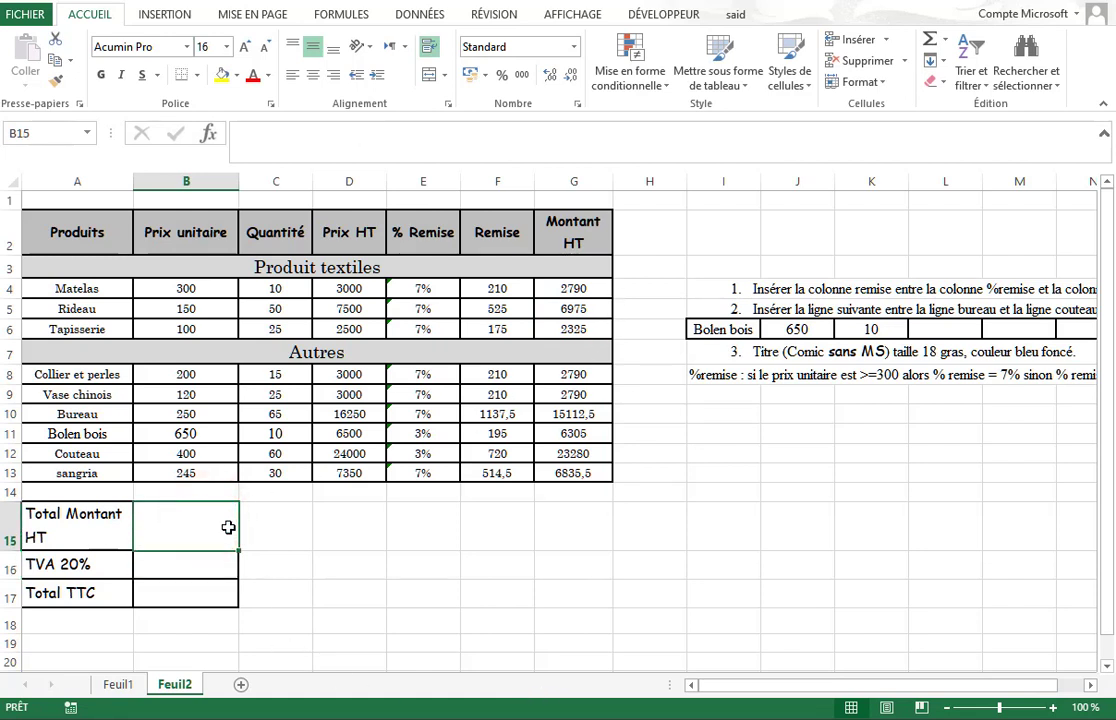
left_click(308, 545)
- Calculate Total Montant HT in B15 with the AutoSum Somme function over the ranges G4:G6 and G8:G13
left_click(216, 530)
left_click(946, 42)
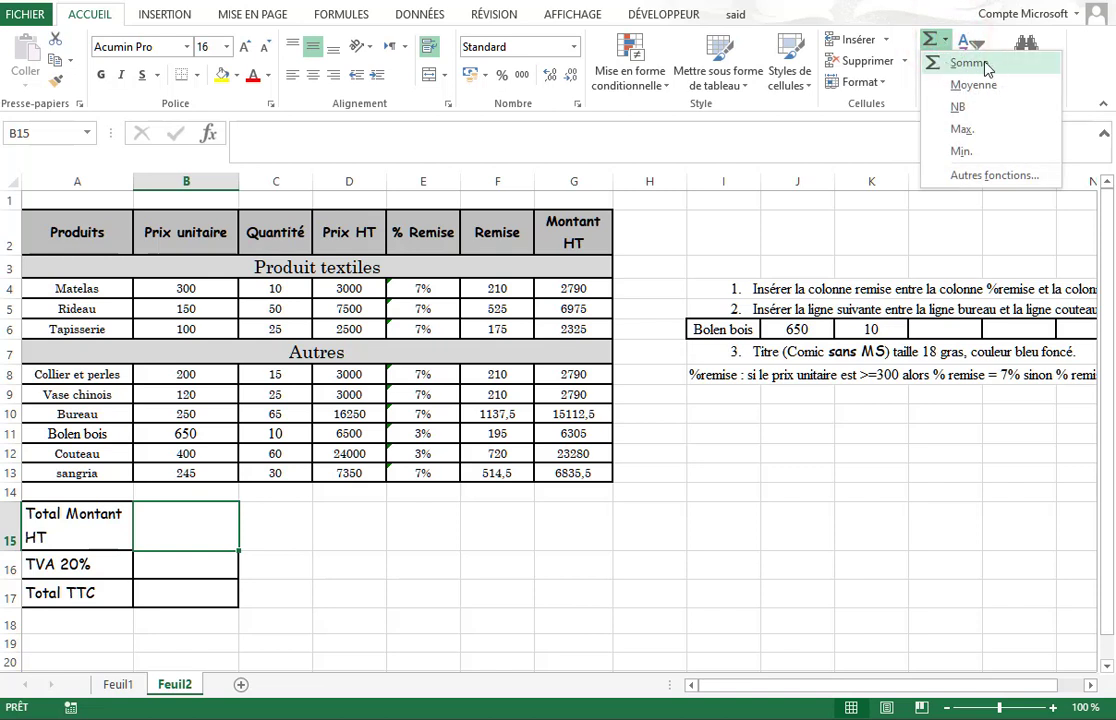
left_click(986, 66)
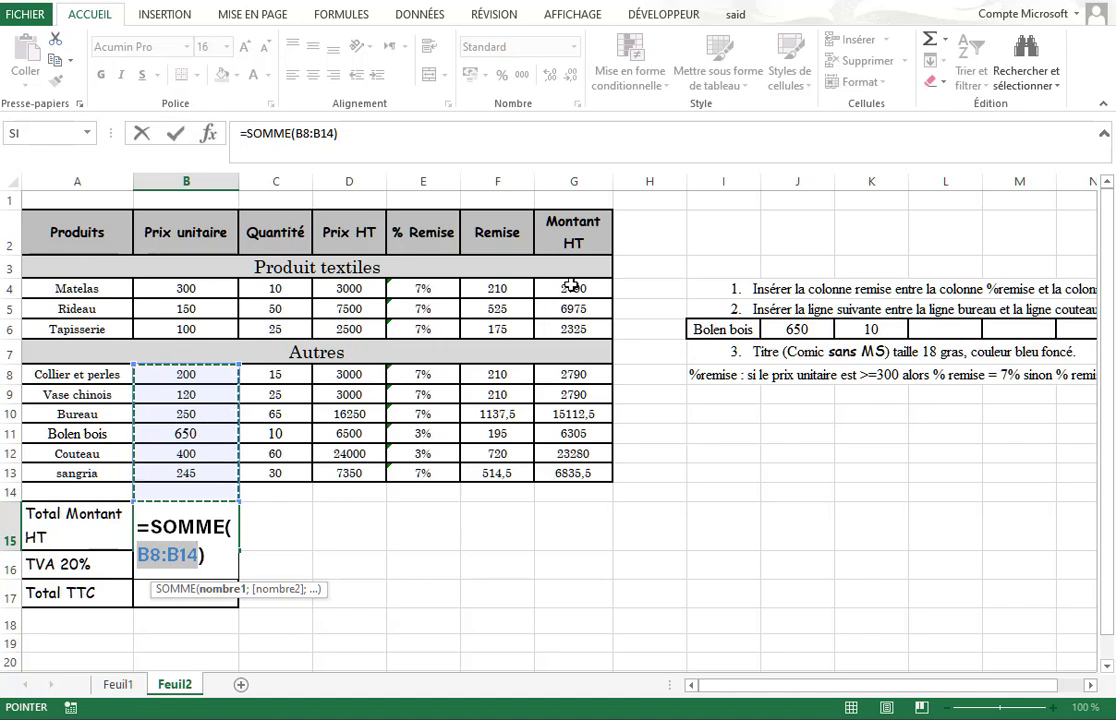
left_click_drag(574, 287, 572, 329)
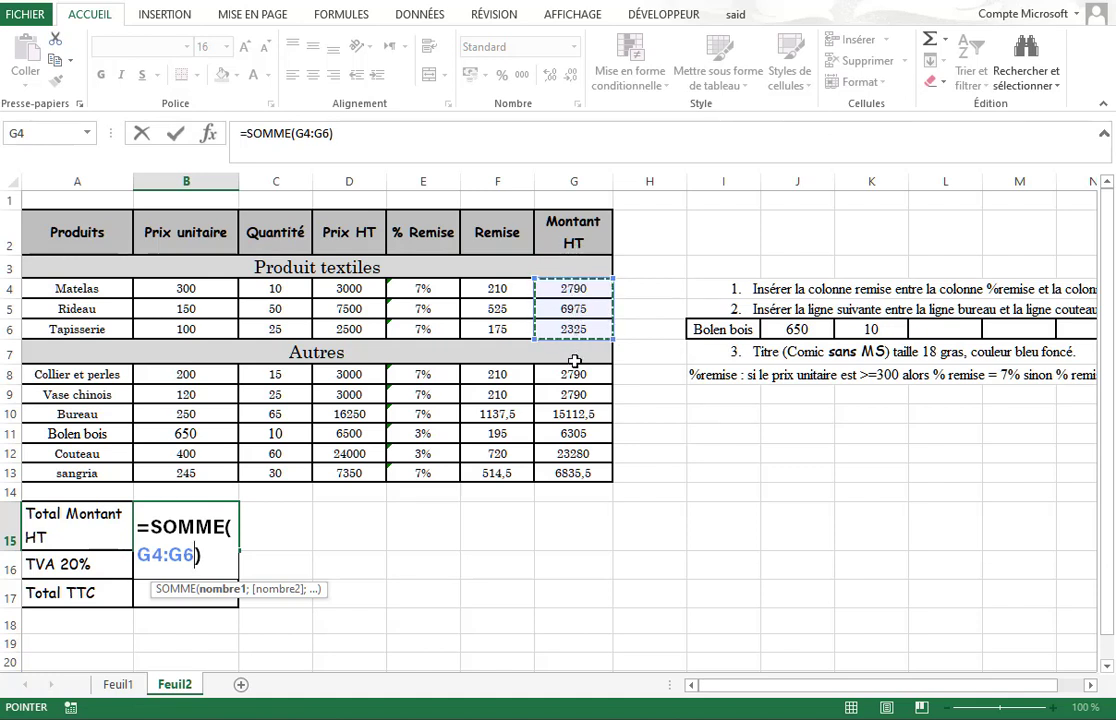
left_click_drag(574, 374, 570, 472)
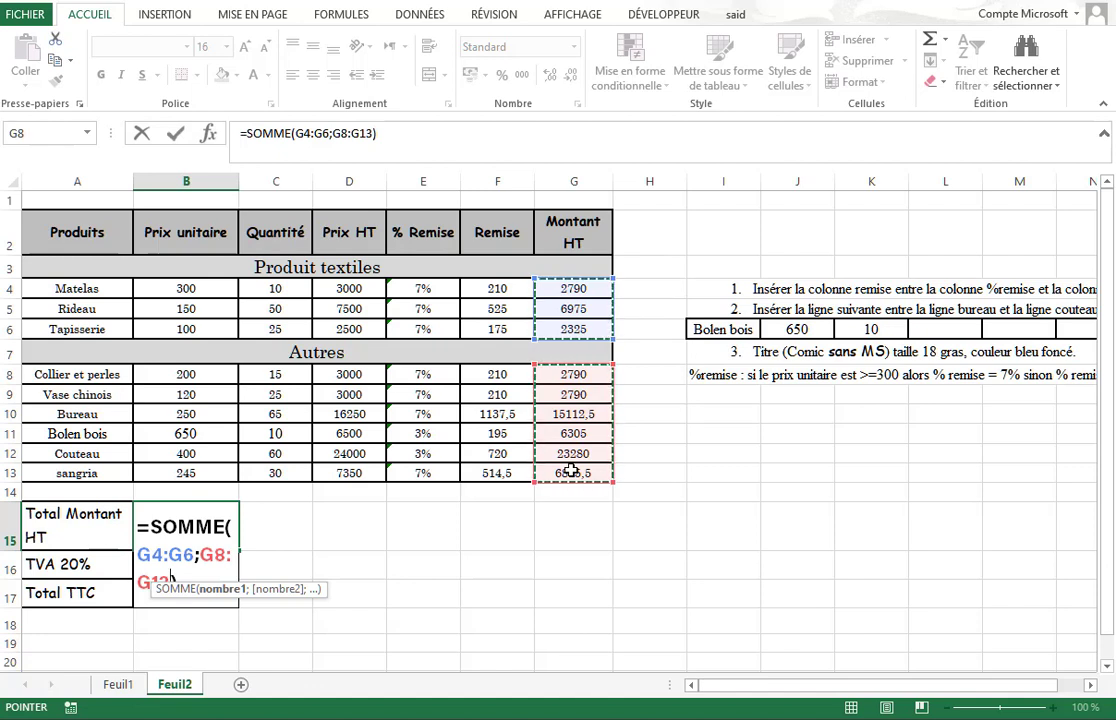
type(")")
key("Return")
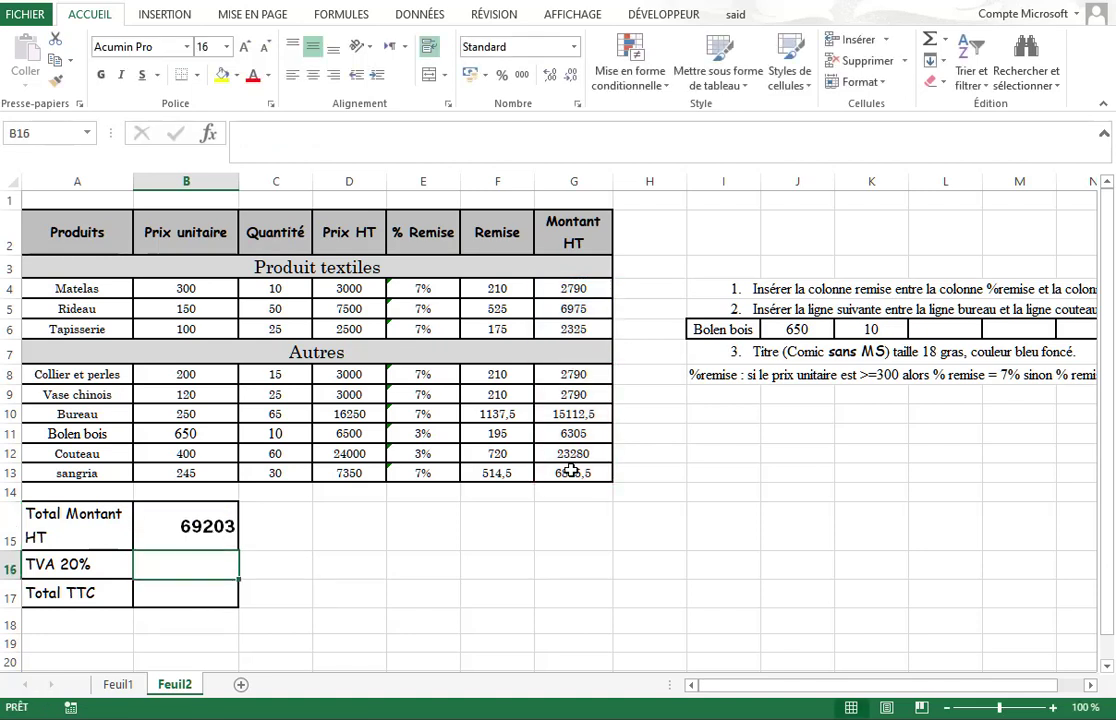
left_click(192, 527)
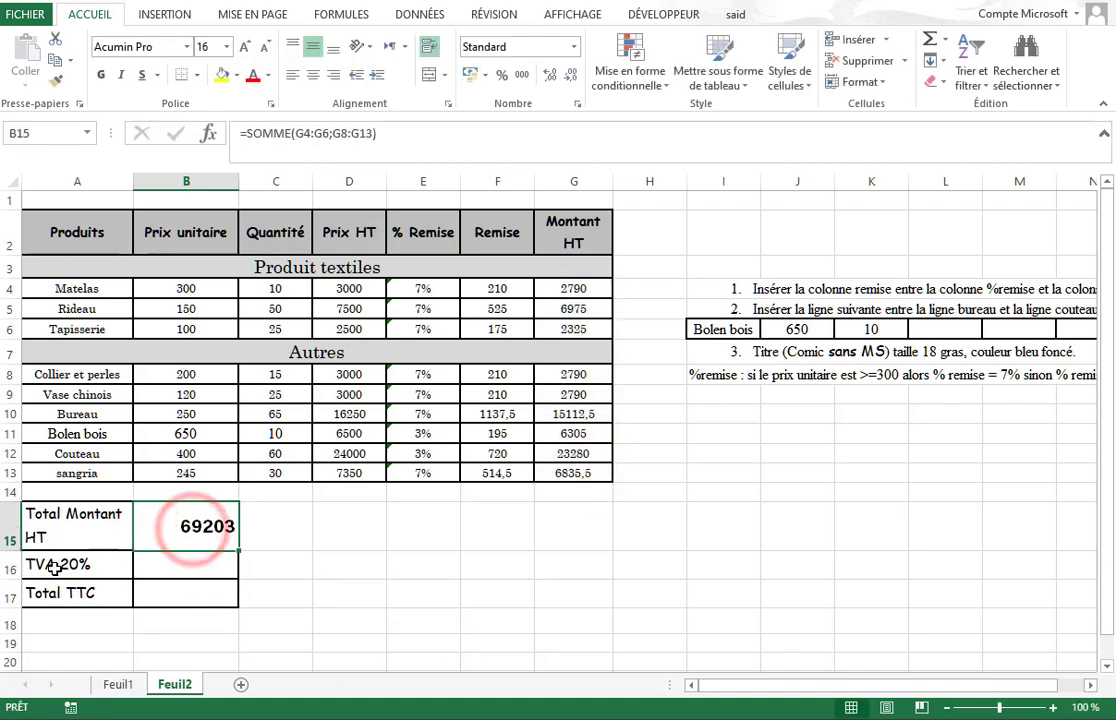
- Enter the VAT rate 20% in the empty cell I1
left_click(177, 567)
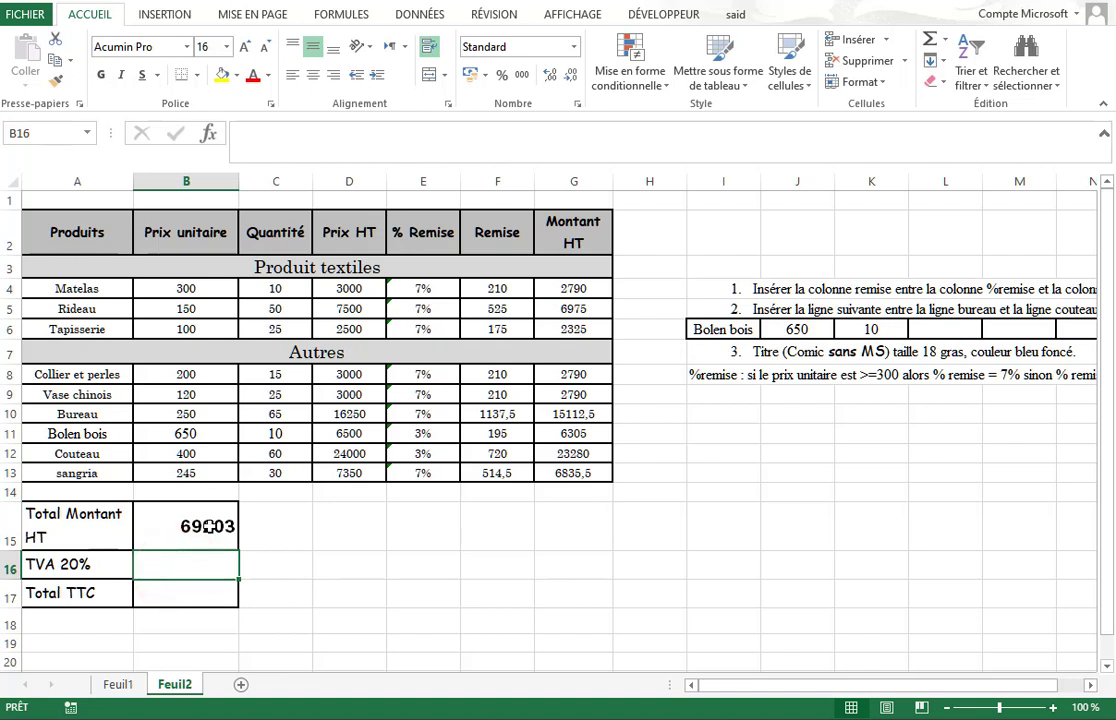
left_click(715, 203)
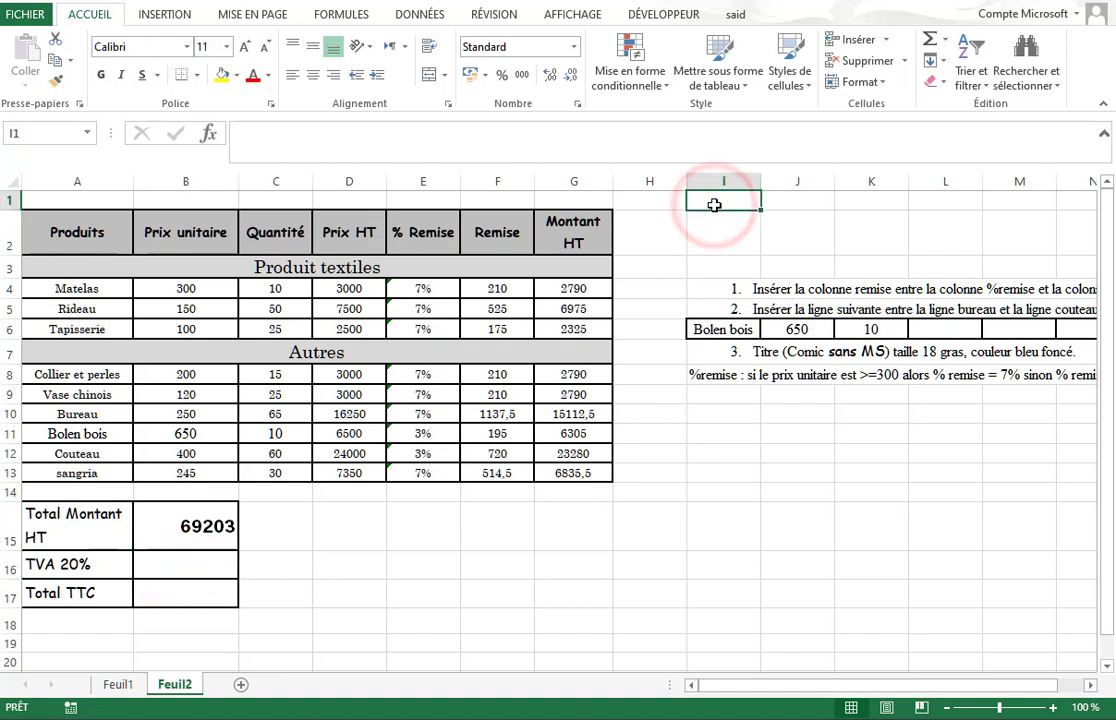
type("2")
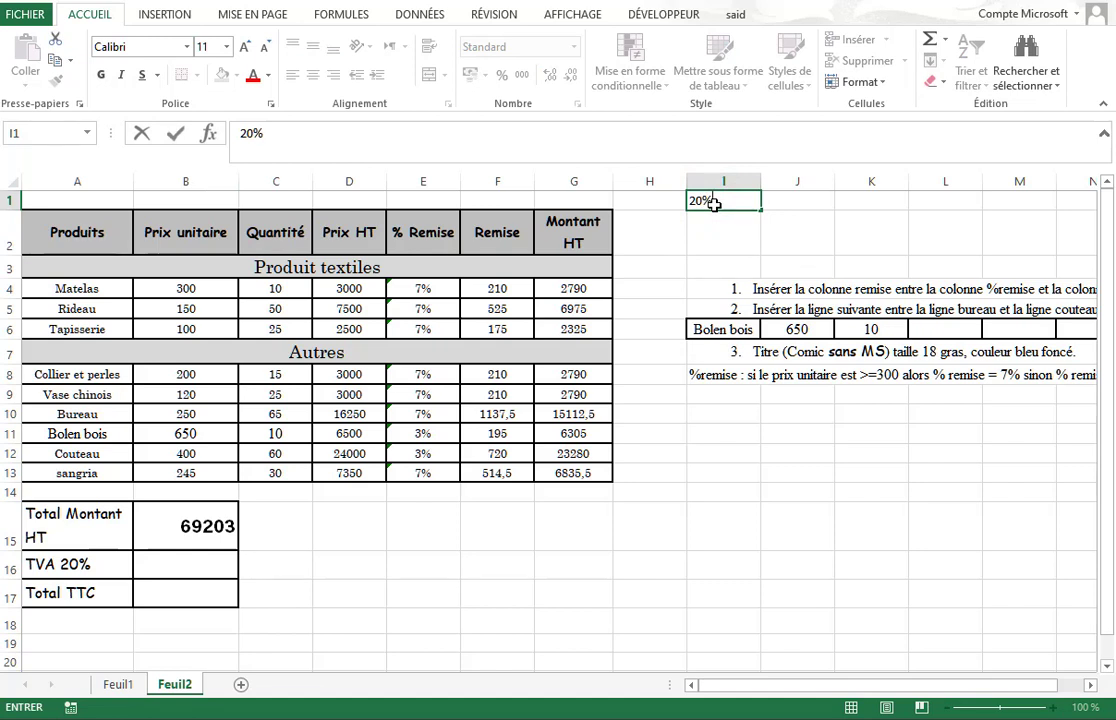
type("0%")
- Calculate TVA 20% in B16 with the formula =B15*20%
left_click(182, 564)
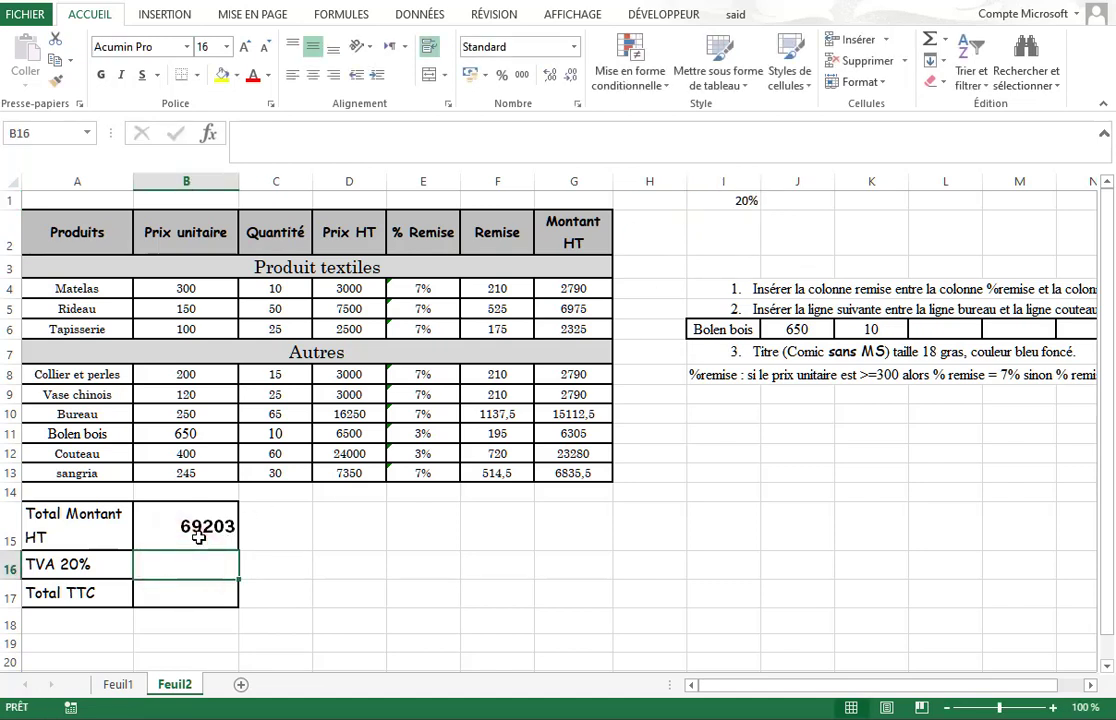
type("=")
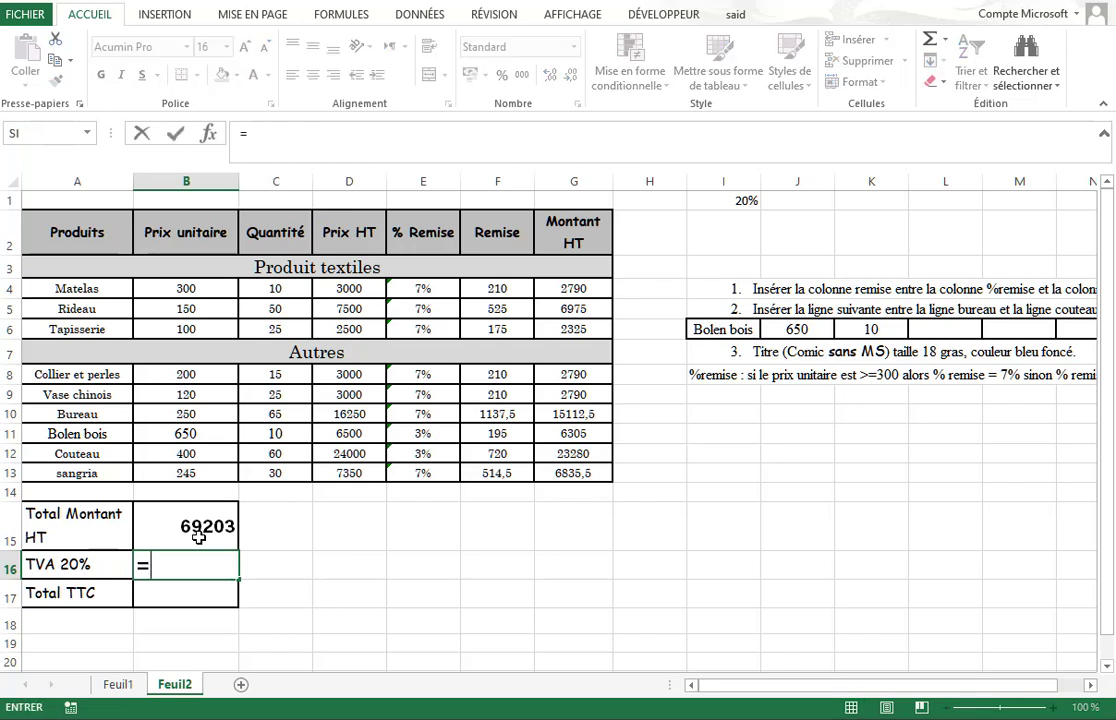
left_click(199, 537)
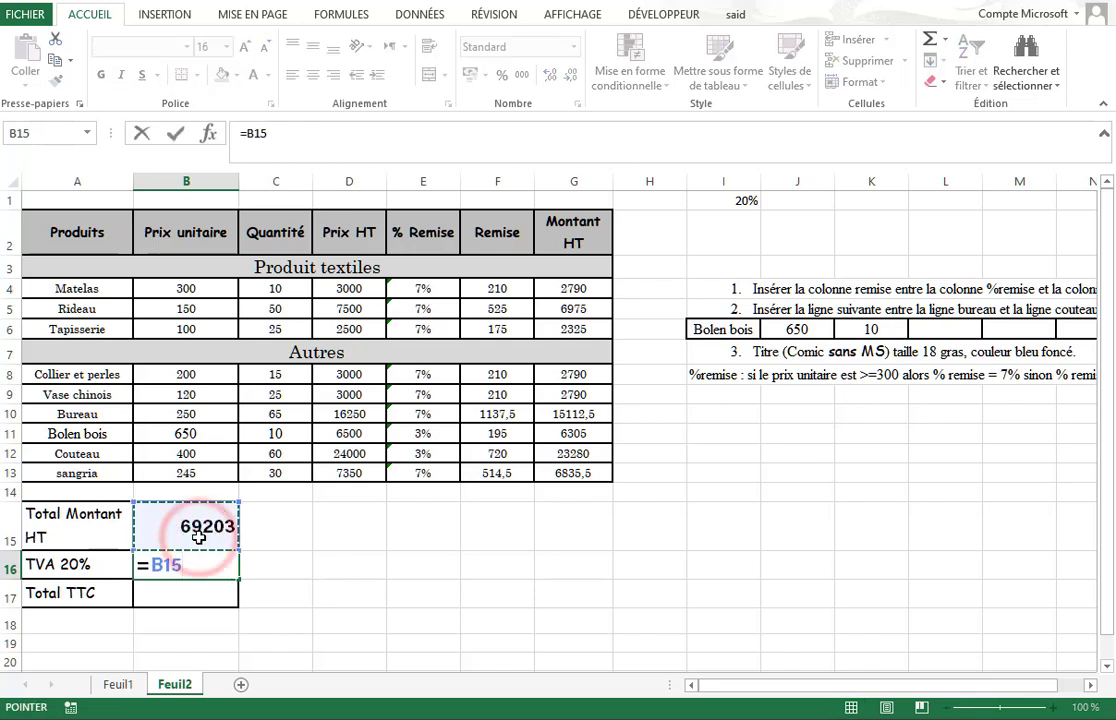
type("*20")
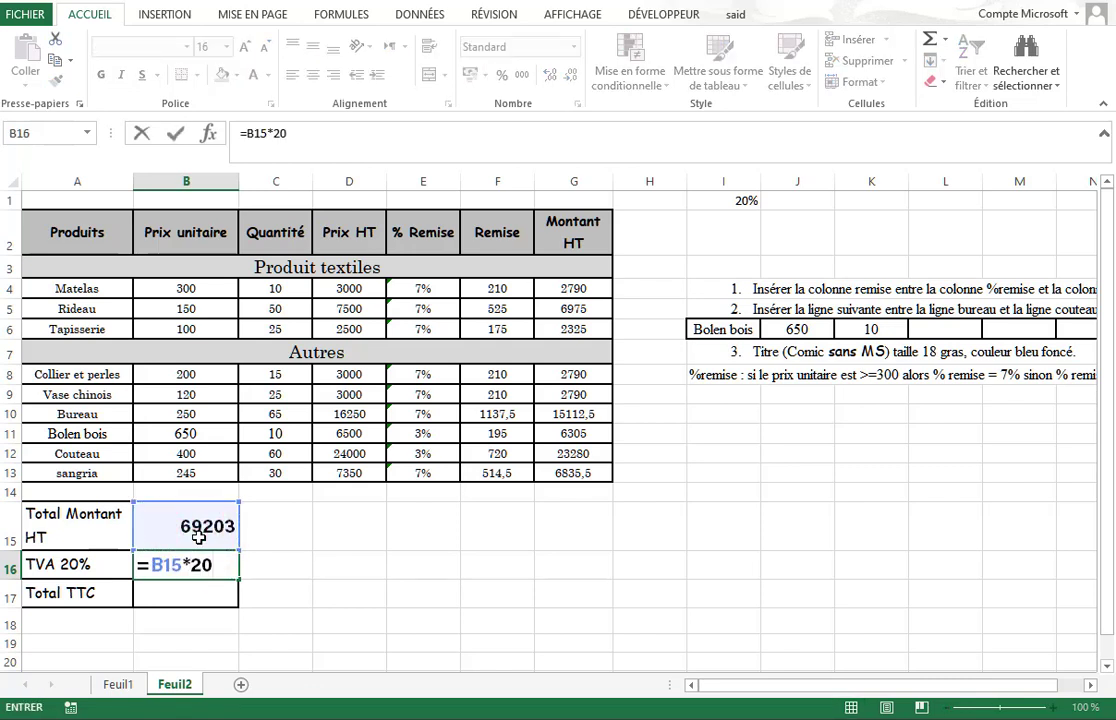
type("%")
key("Return")
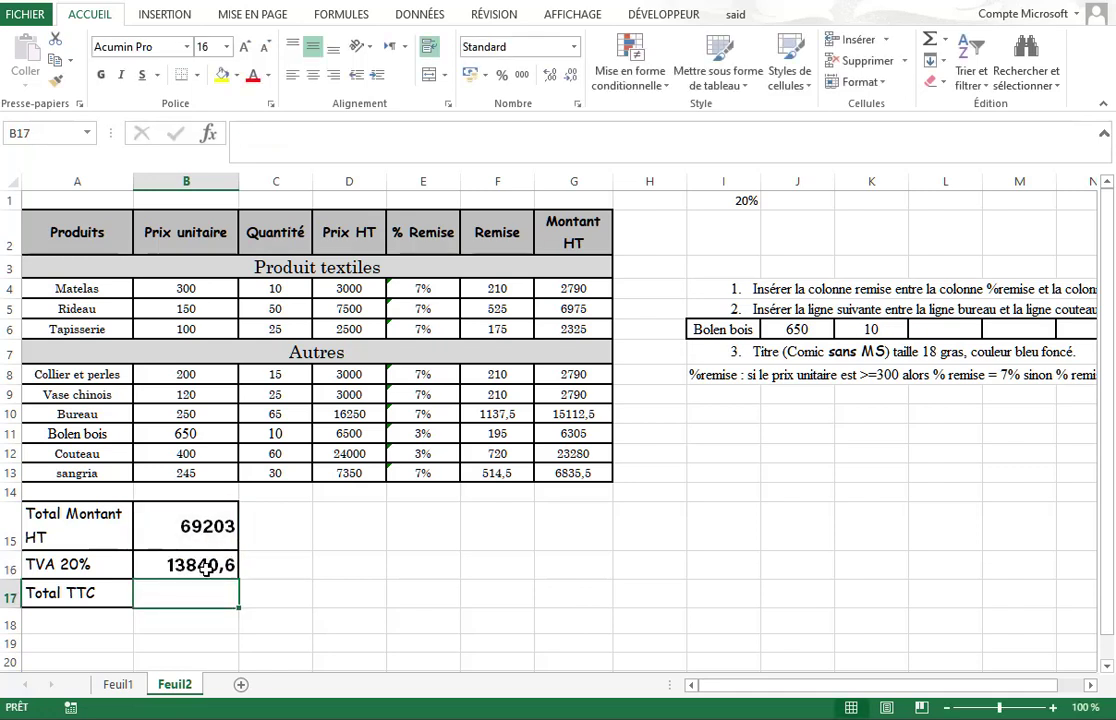
- Replace the TVA formula in B16 with =B15*0,2, using the decimal rate
left_click(217, 565)
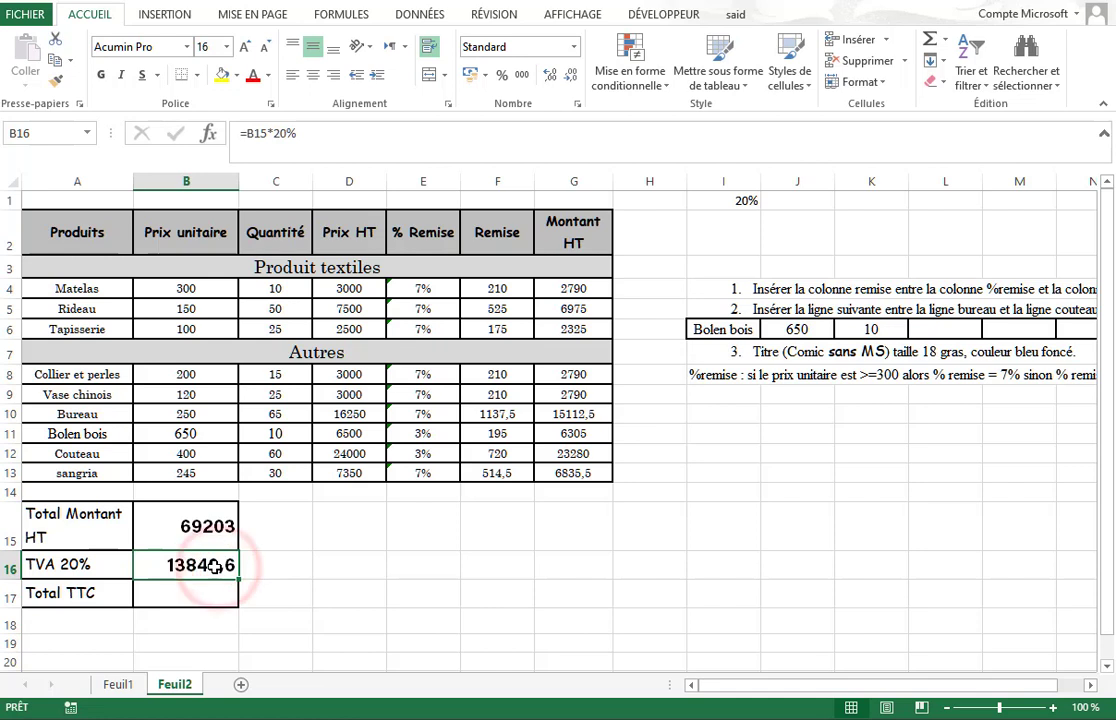
type("=")
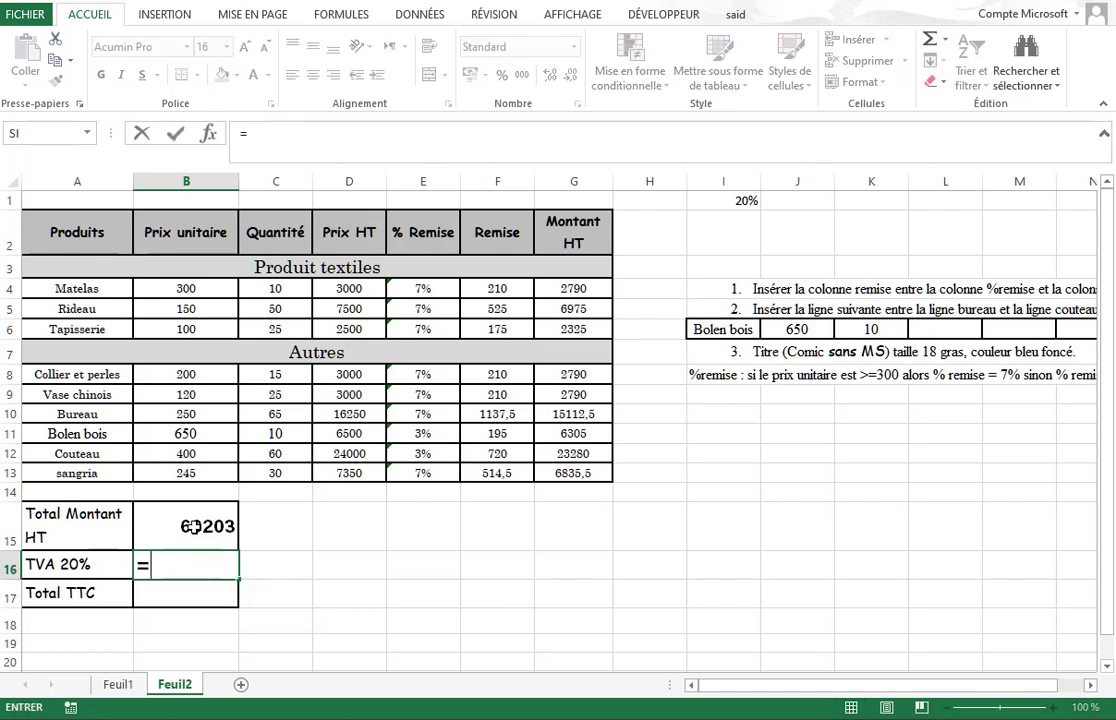
left_click(193, 526)
type("*")
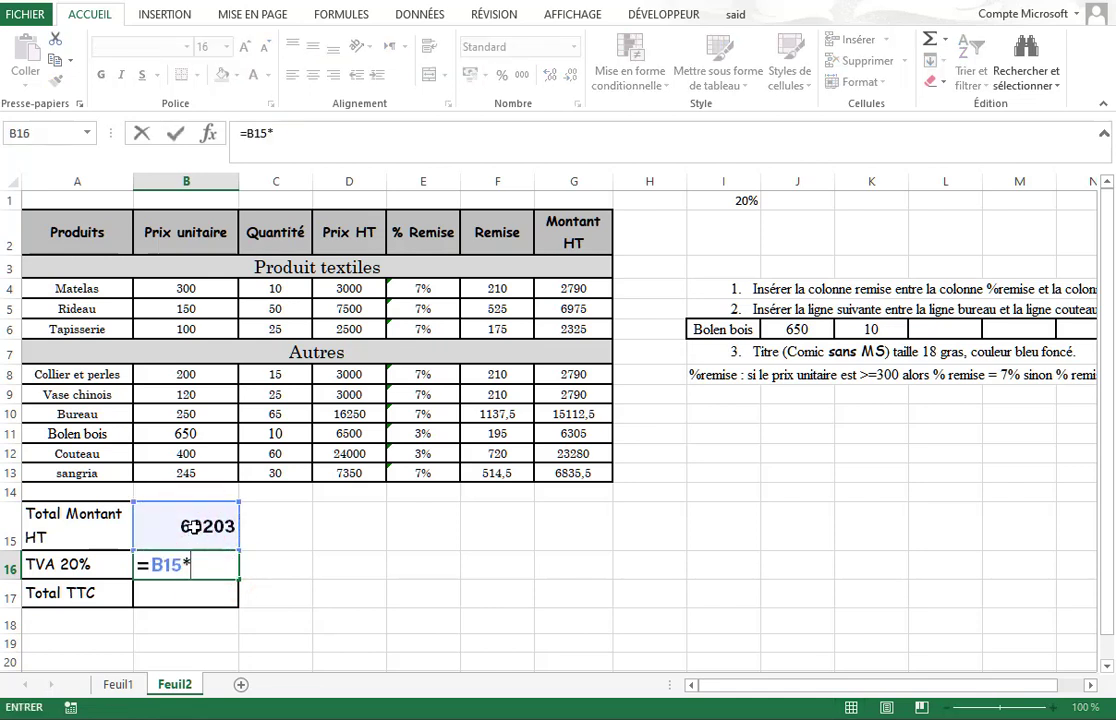
type("0,2")
key("Return")
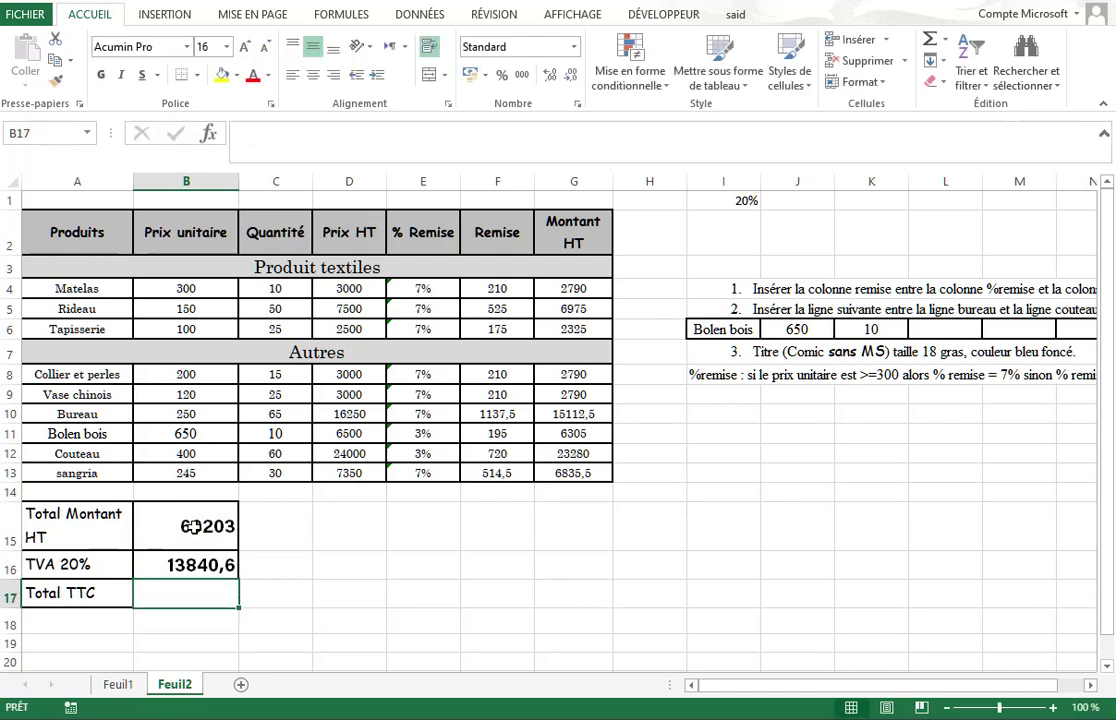
- Replace the TVA formula in B16 with =B15*I1, referencing the cell that holds the rate
left_click(201, 564)
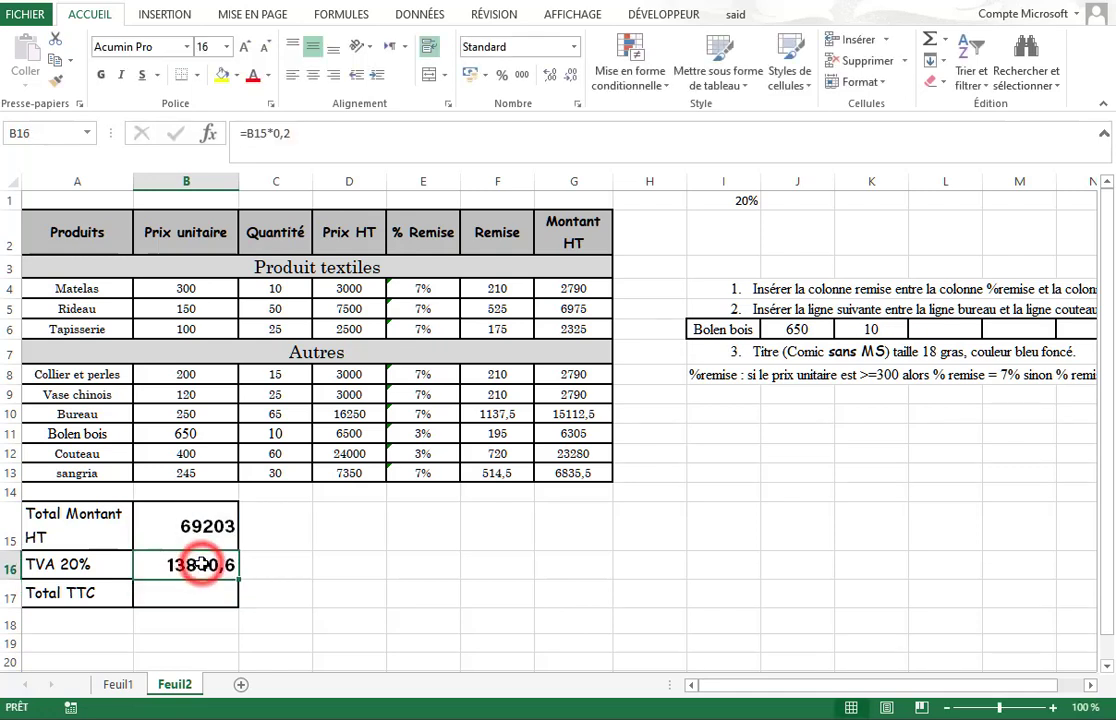
type("=")
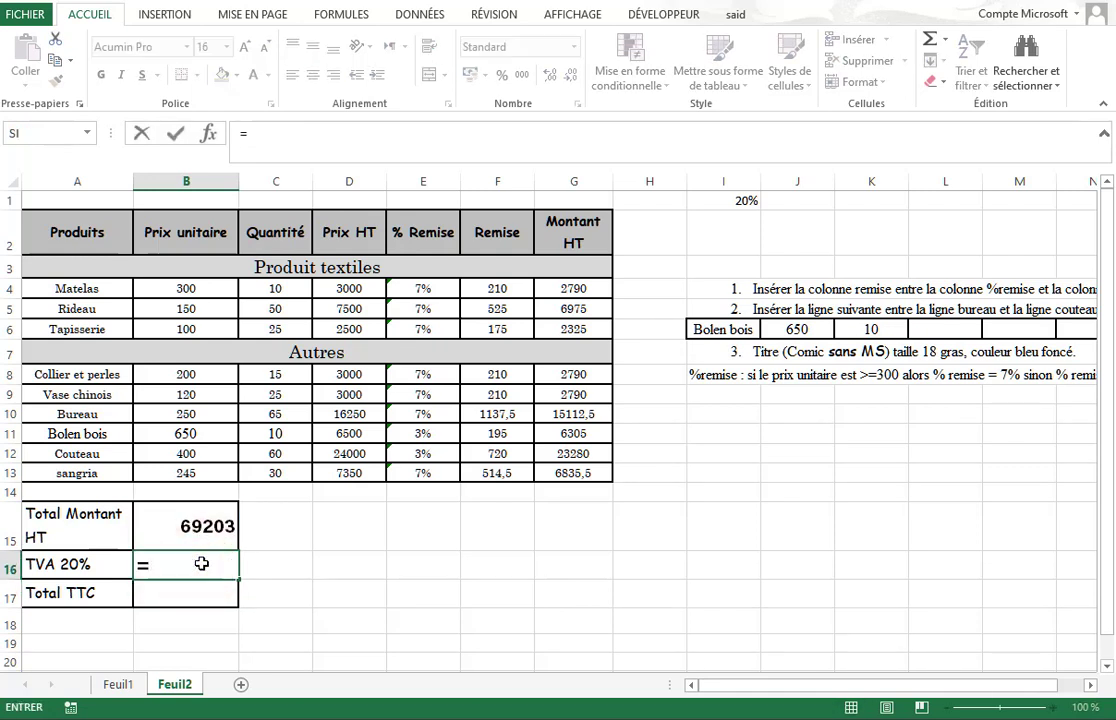
left_click(193, 526)
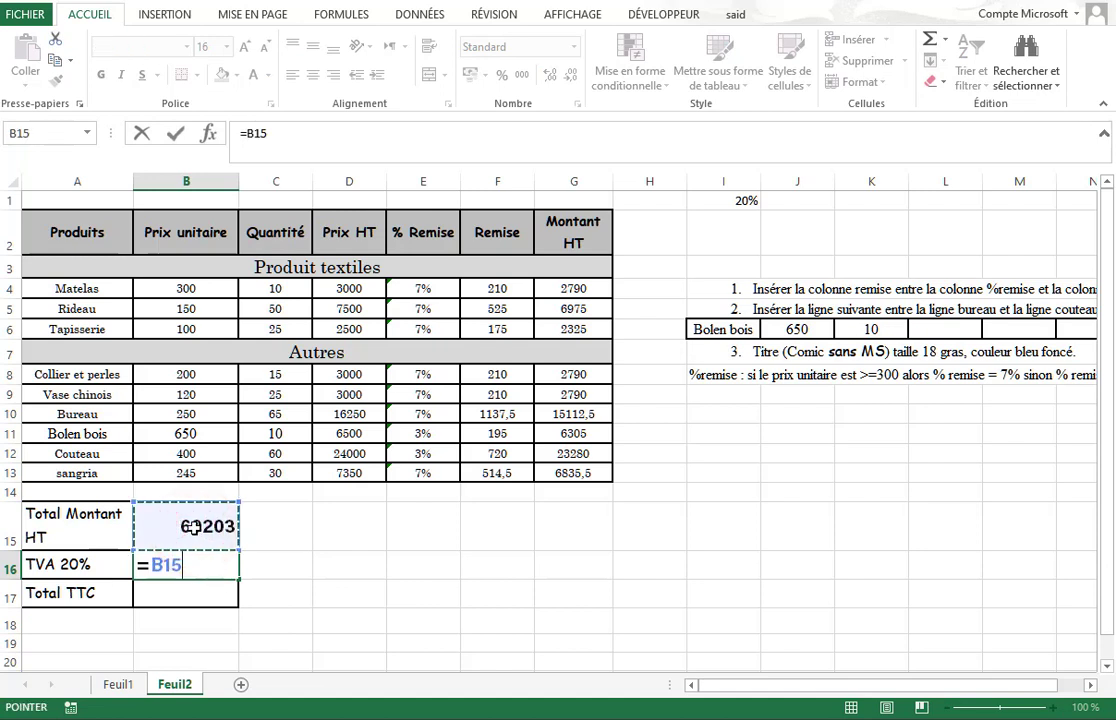
type("*")
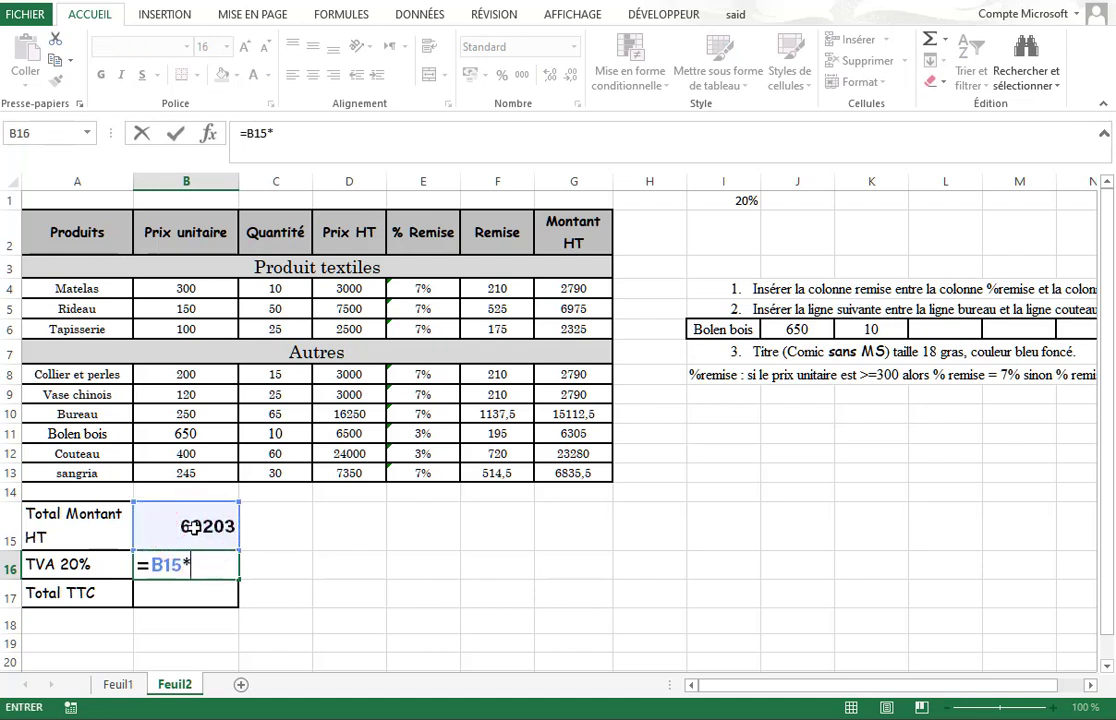
left_click(742, 202)
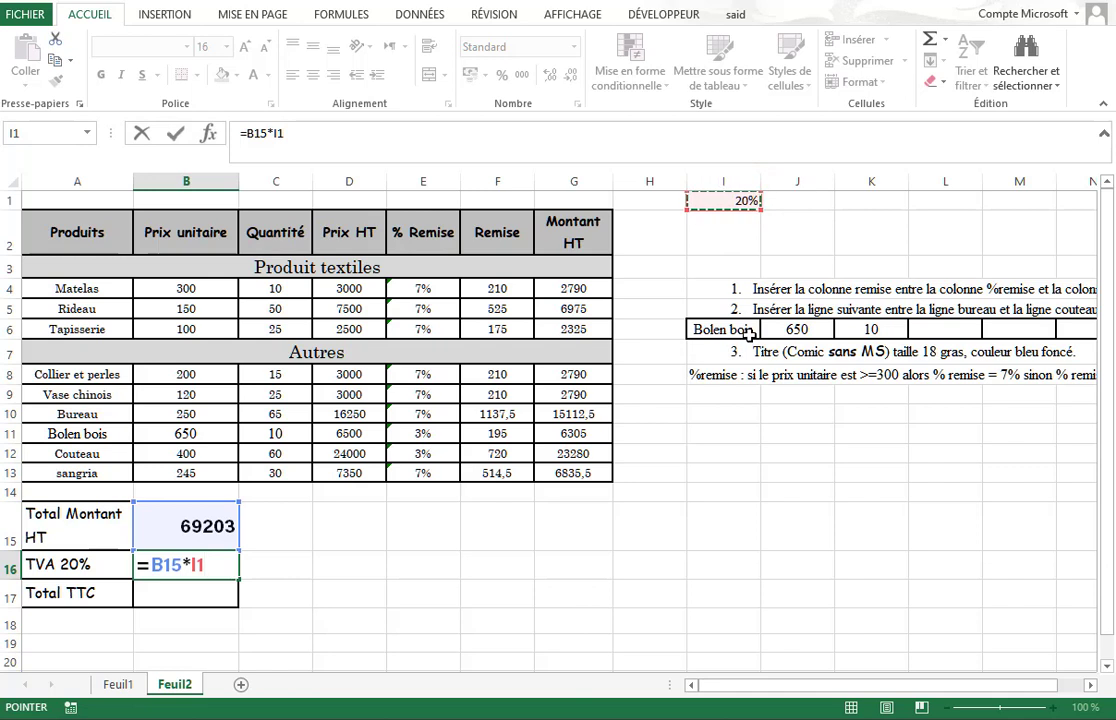
key("Return")
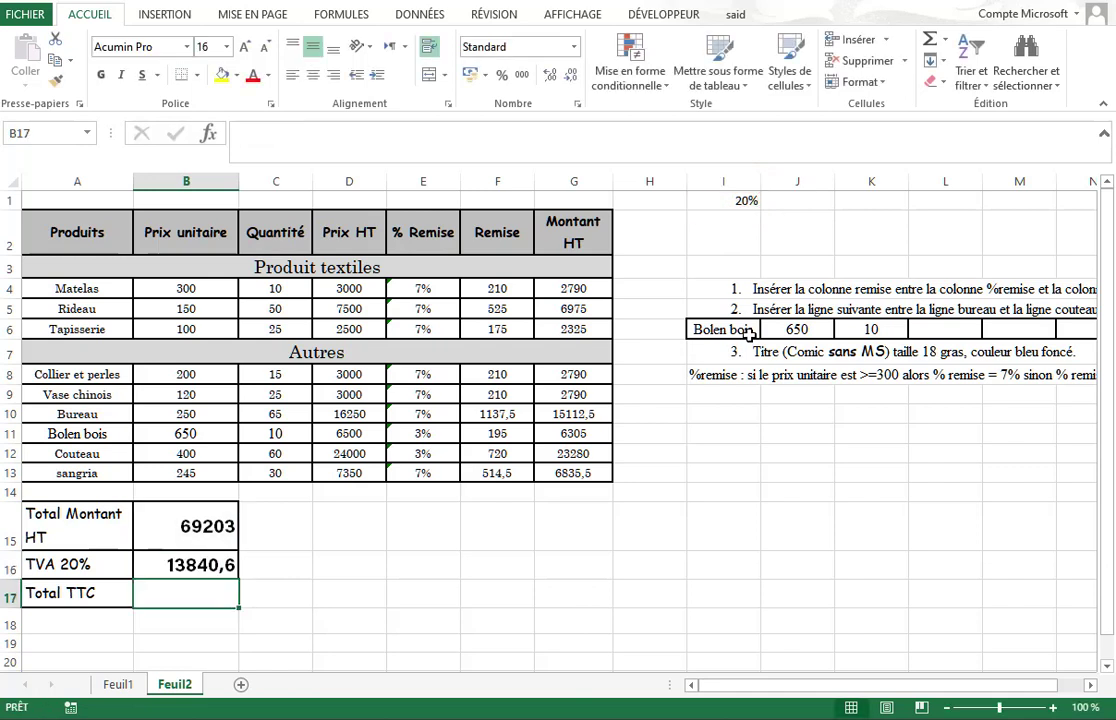
- Calculate Total TTC in B17 by adding Total Montant HT and TVA with the formula =B15+B16
left_click(193, 526)
left_click(192, 592)
type("=")
left_click(228, 527)
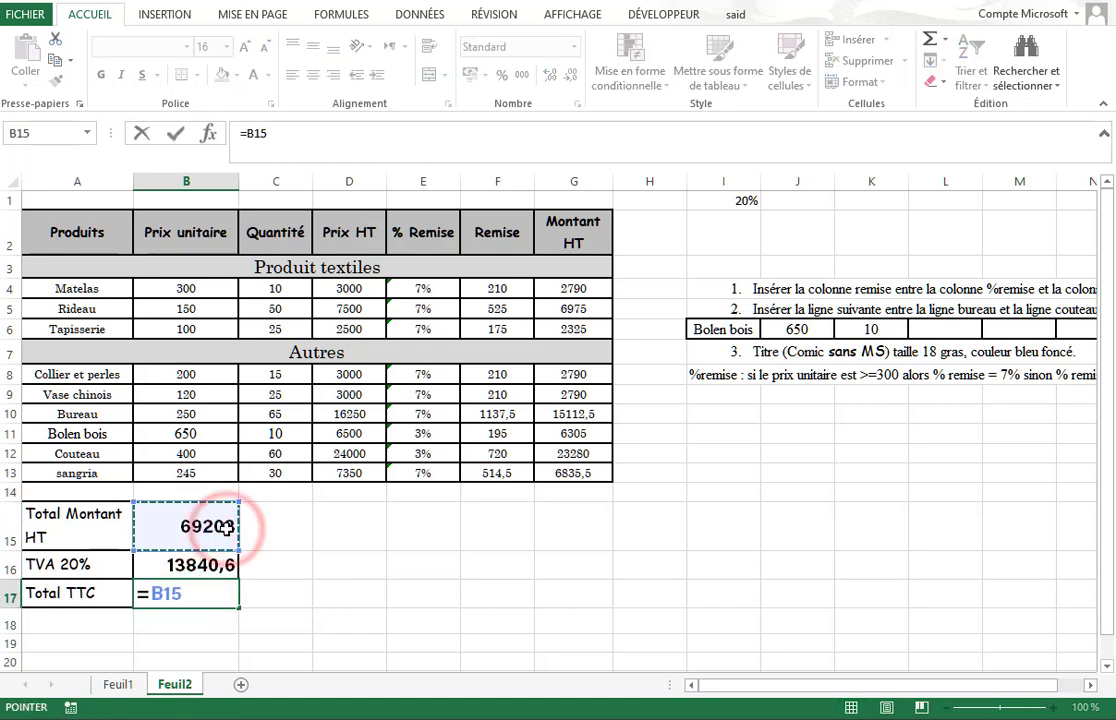
type("+")
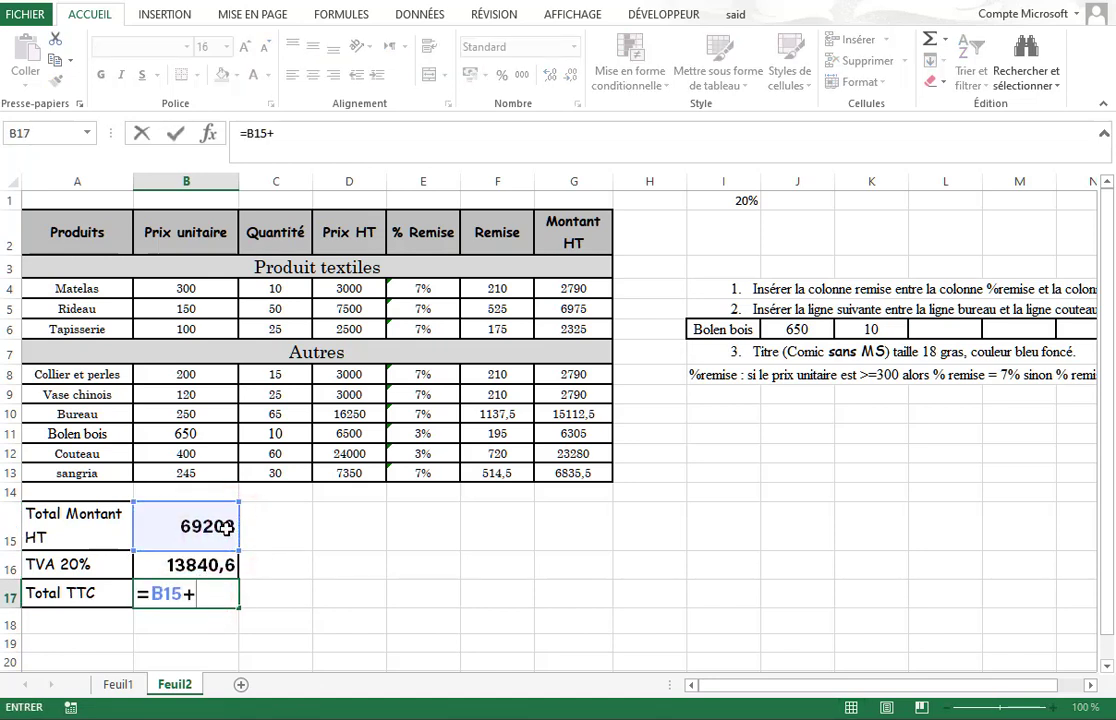
left_click(202, 564)
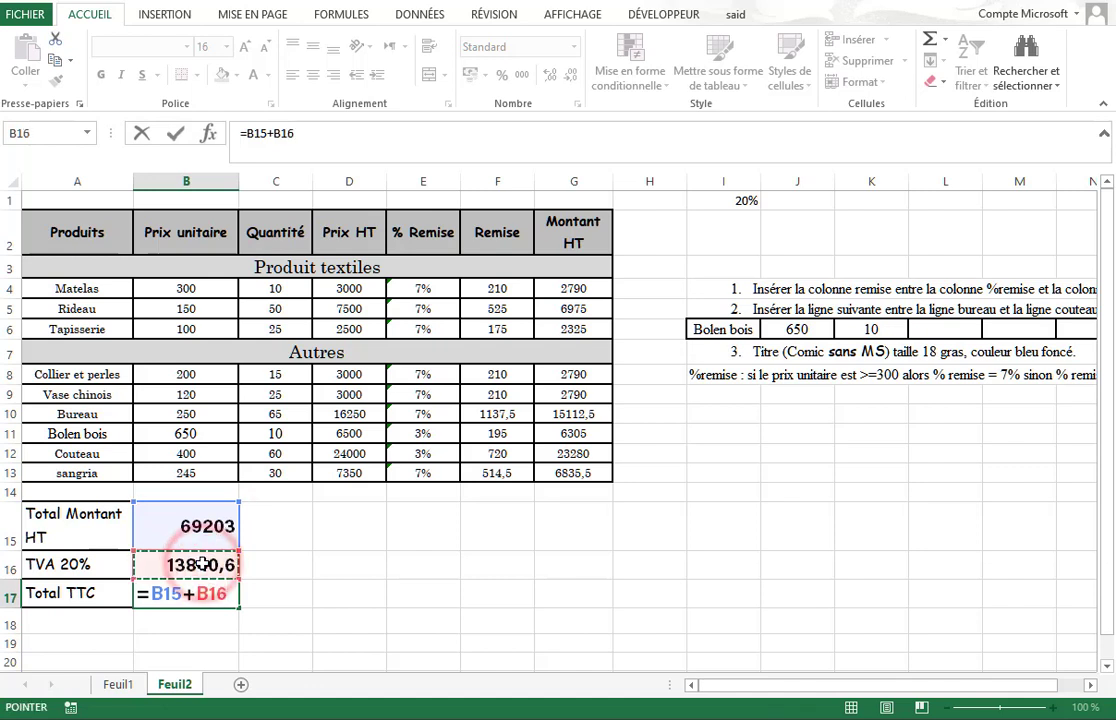
key("Return")
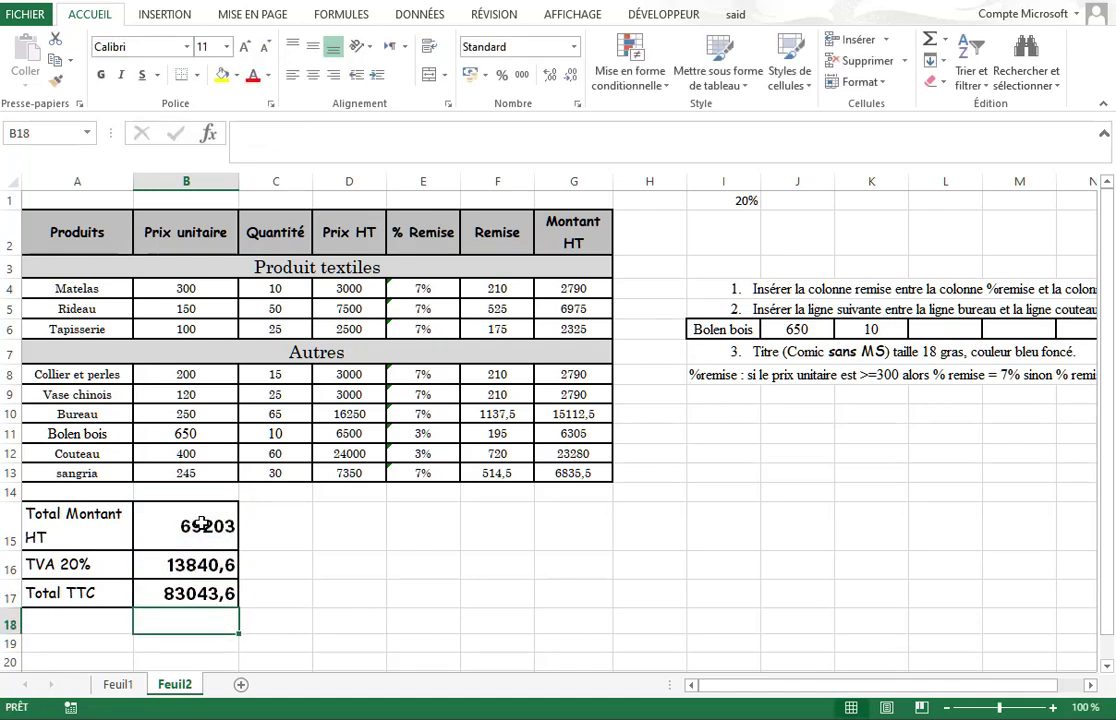
left_click(202, 525)
left_click(200, 593)
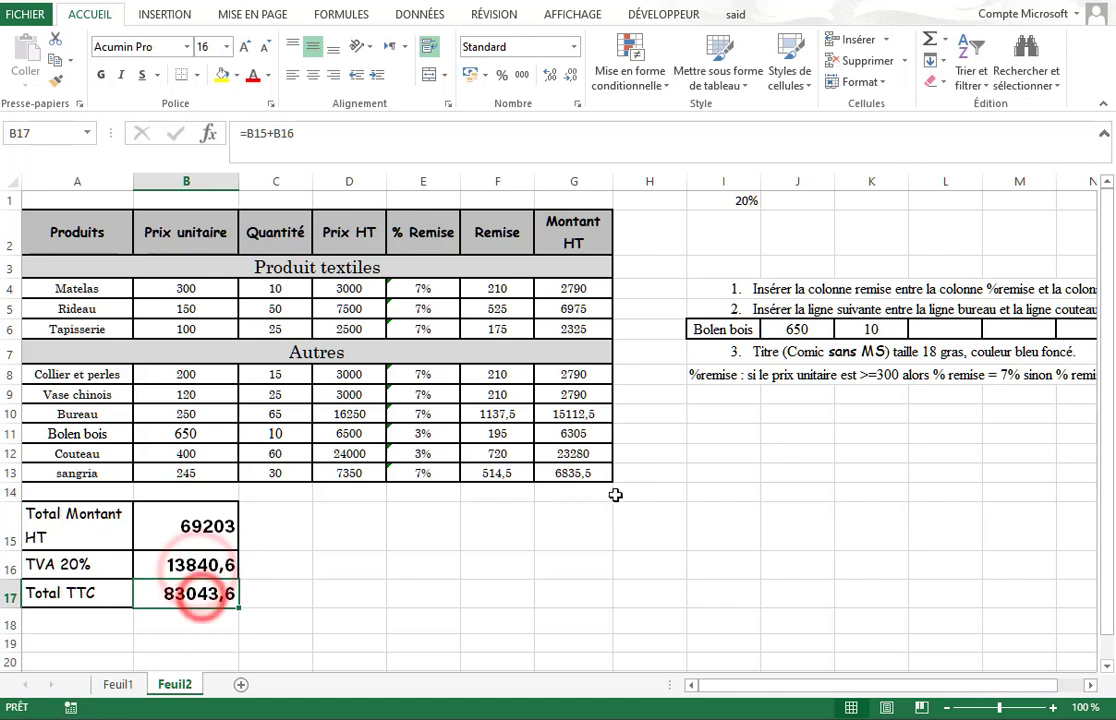